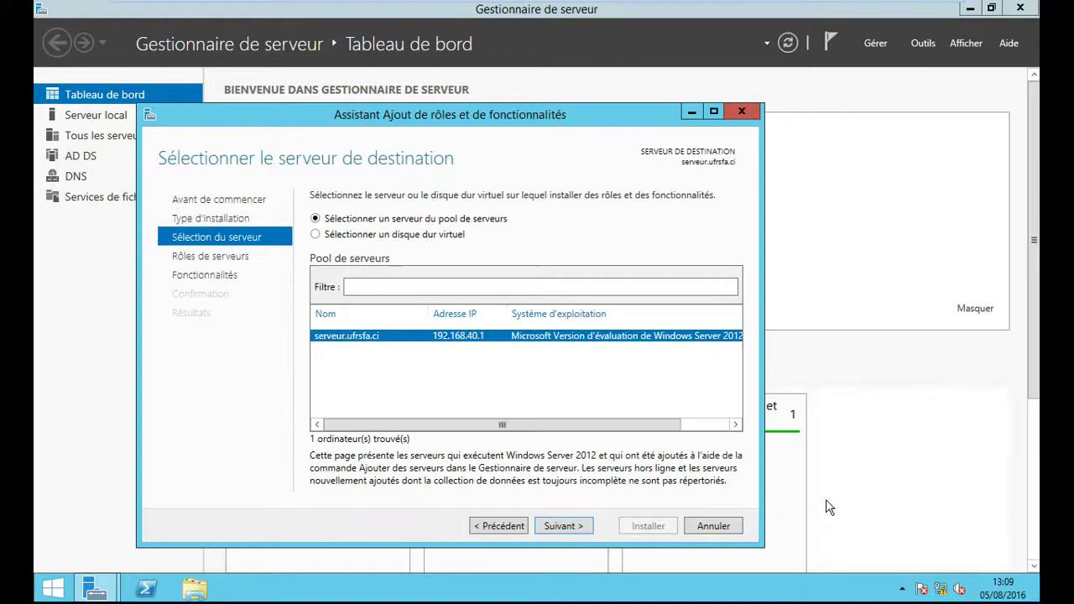
- Keep the local server as destination and tick the Services Bureau à distance role
left_click(574, 527)
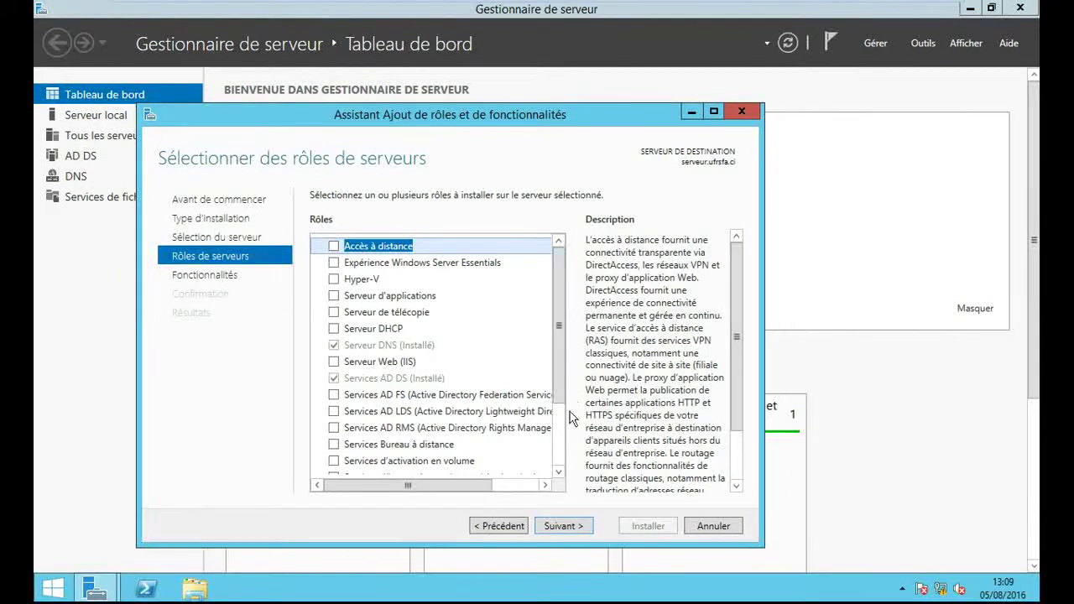
left_click_drag(560, 395, 568, 410)
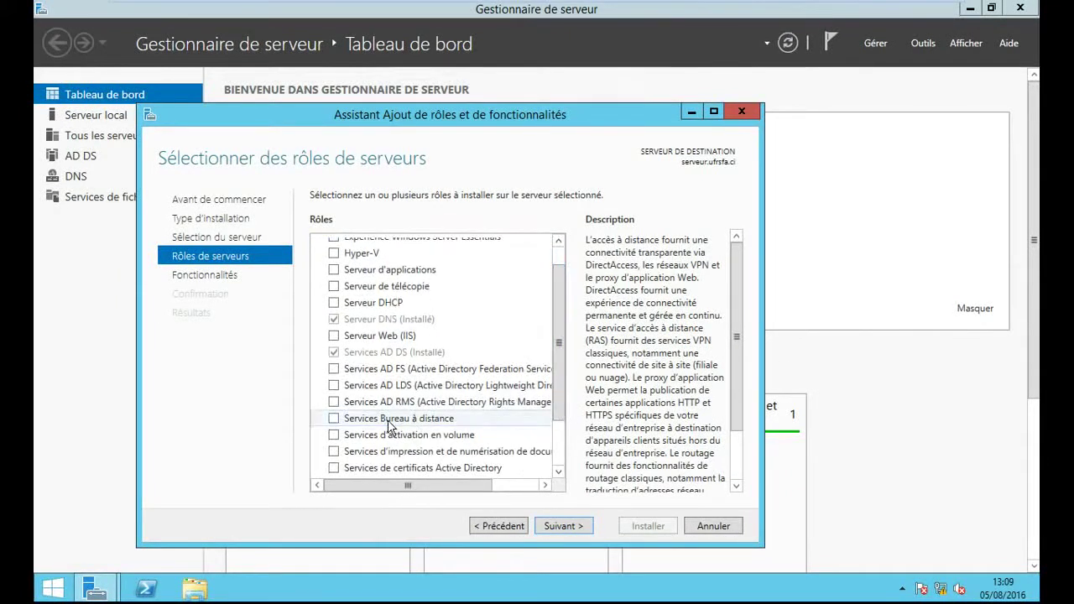
left_click(335, 418)
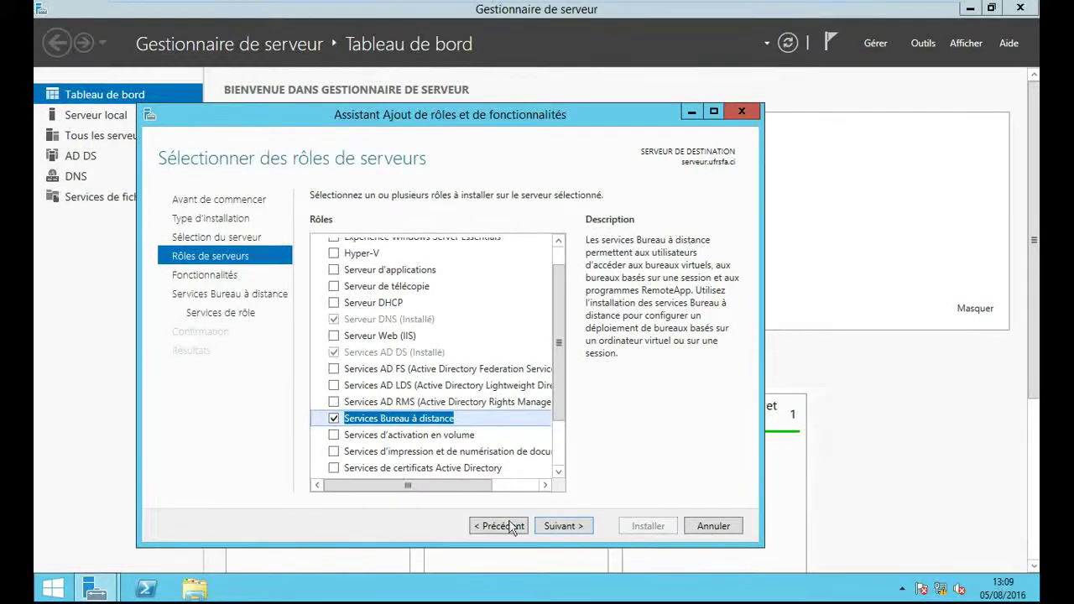
- Select the Hôte de session Bureau à distance role service, adding its required features
left_click(564, 526)
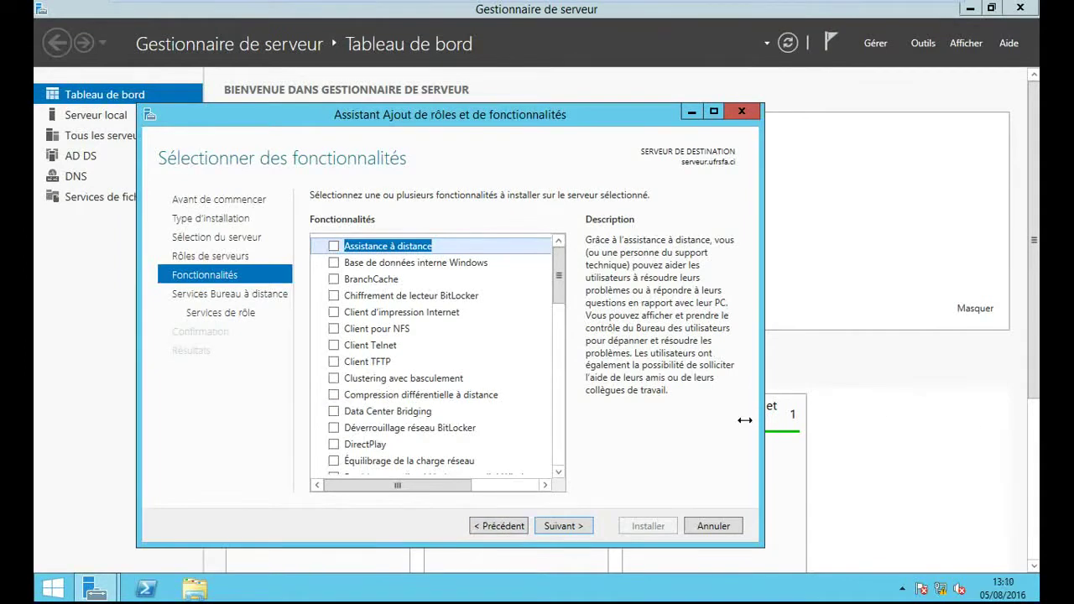
left_click(566, 526)
left_click(573, 529)
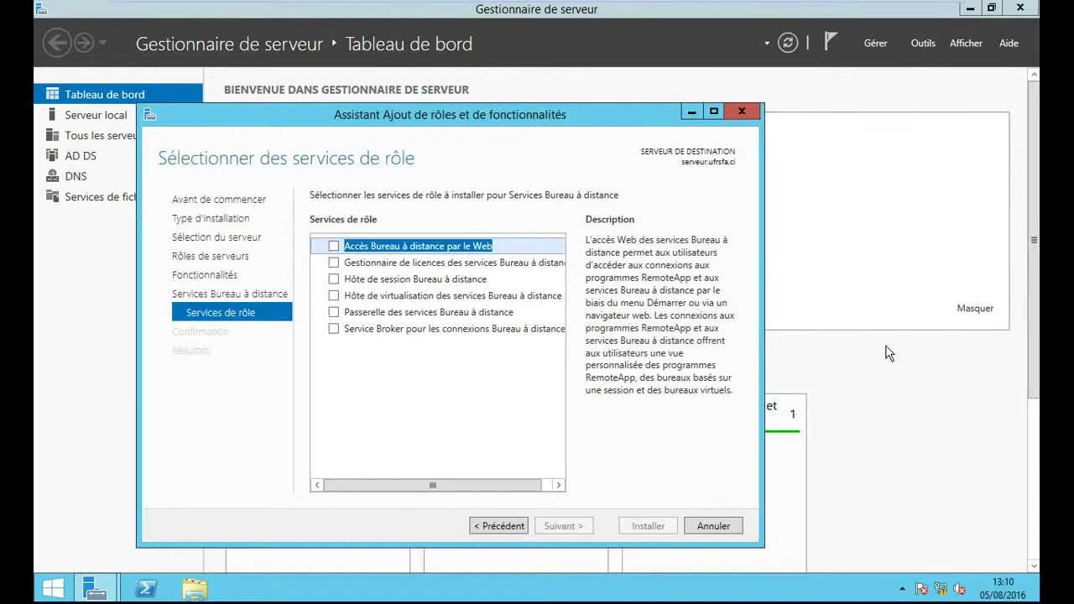
left_click(334, 282)
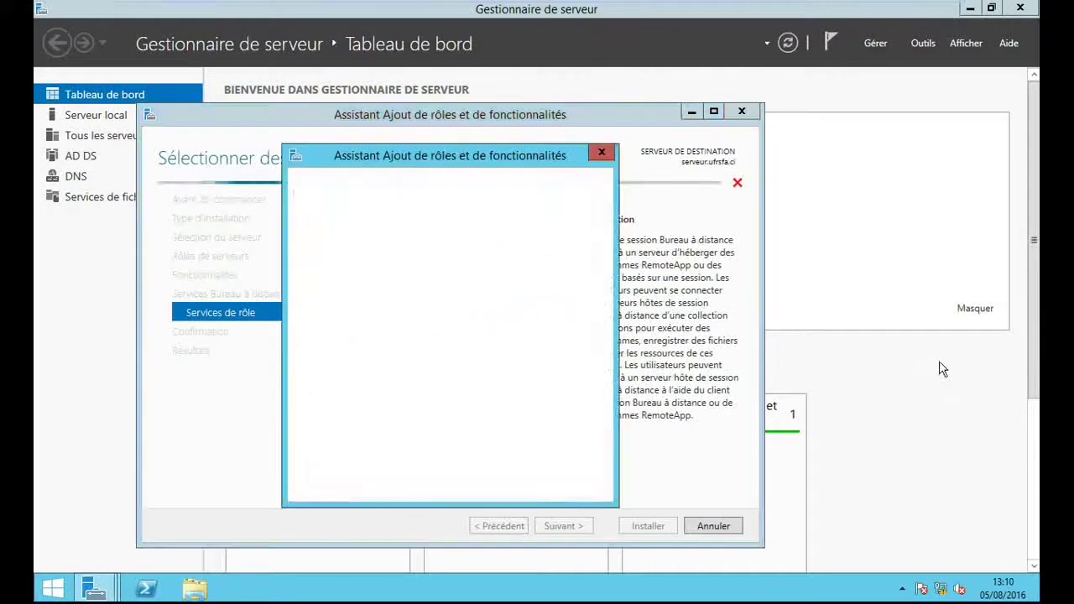
left_click(498, 473)
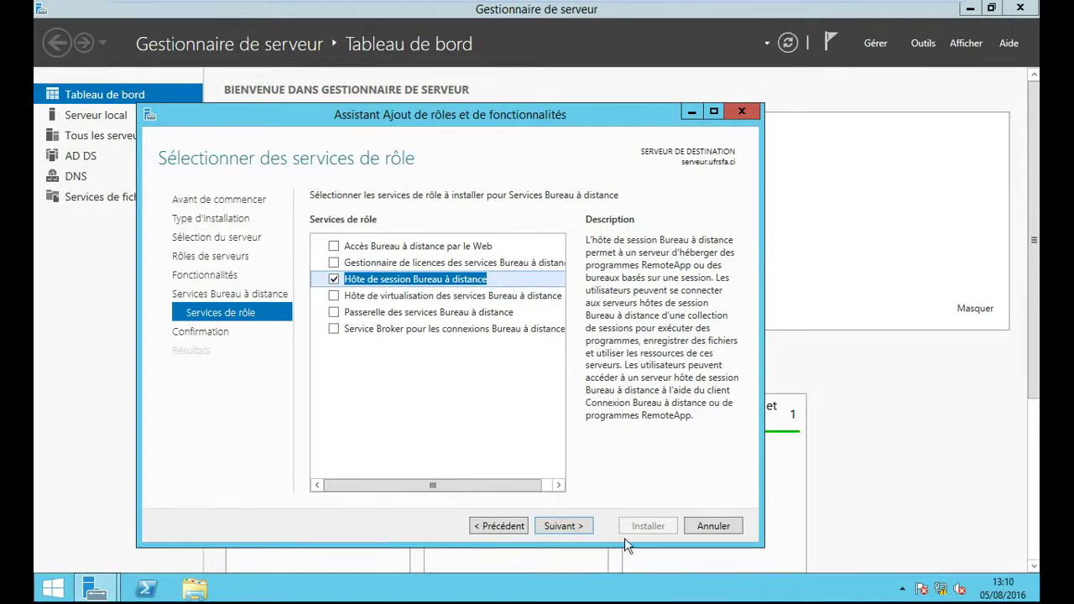
left_click(586, 532)
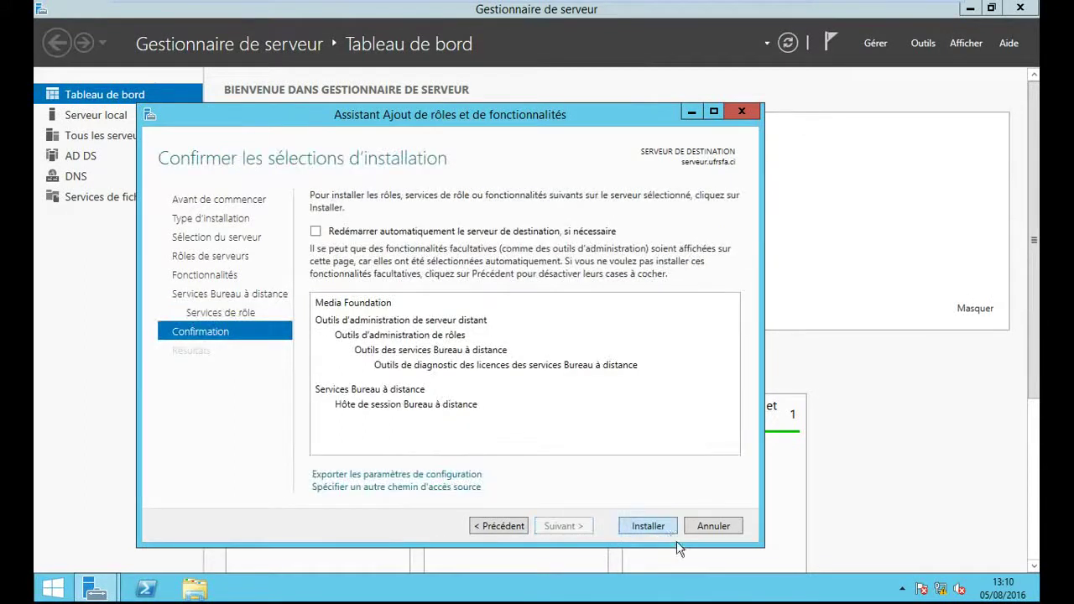
- Install the Hôte de session Bureau à distance role from the confirmation page
left_click(667, 528)
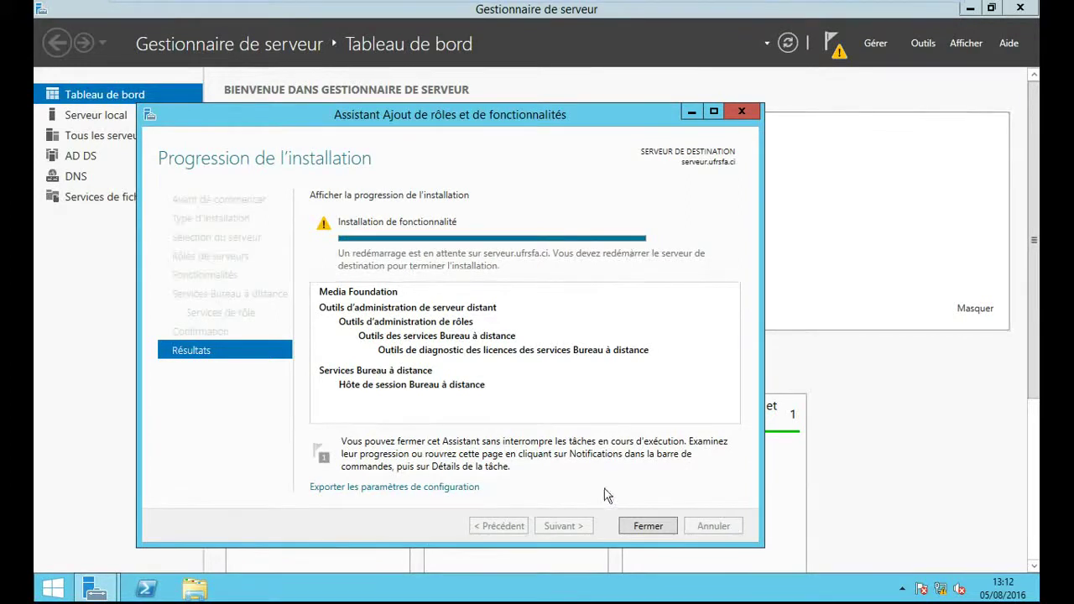
- Close the wizard and Server Manager, then restart the server via Paramètres > Marche/Arrêt > Redémarrer
left_click(652, 527)
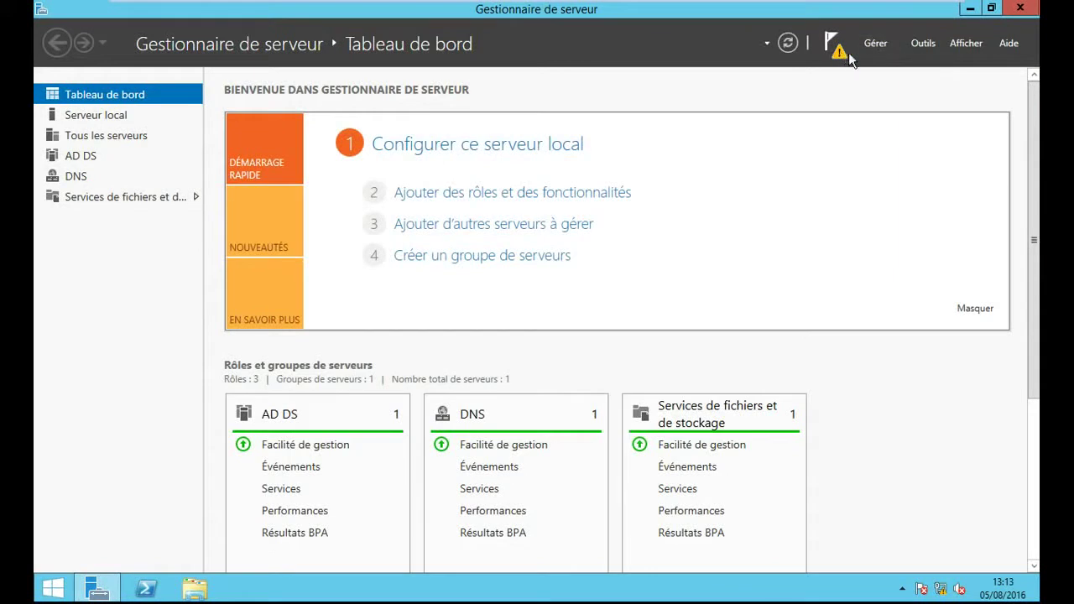
left_click(1024, 9)
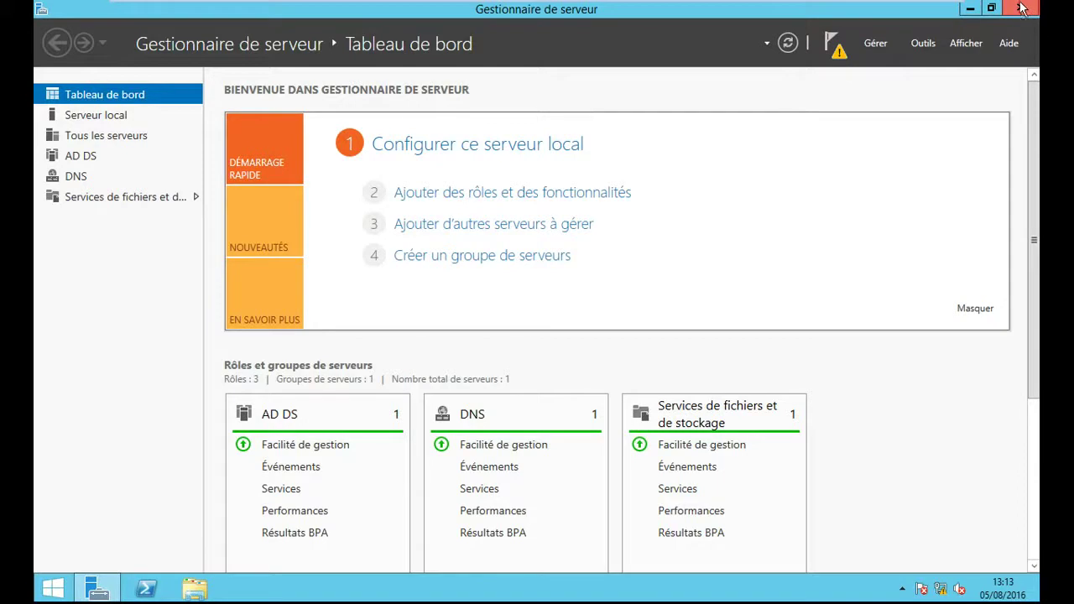
mouse_move(793, 7)
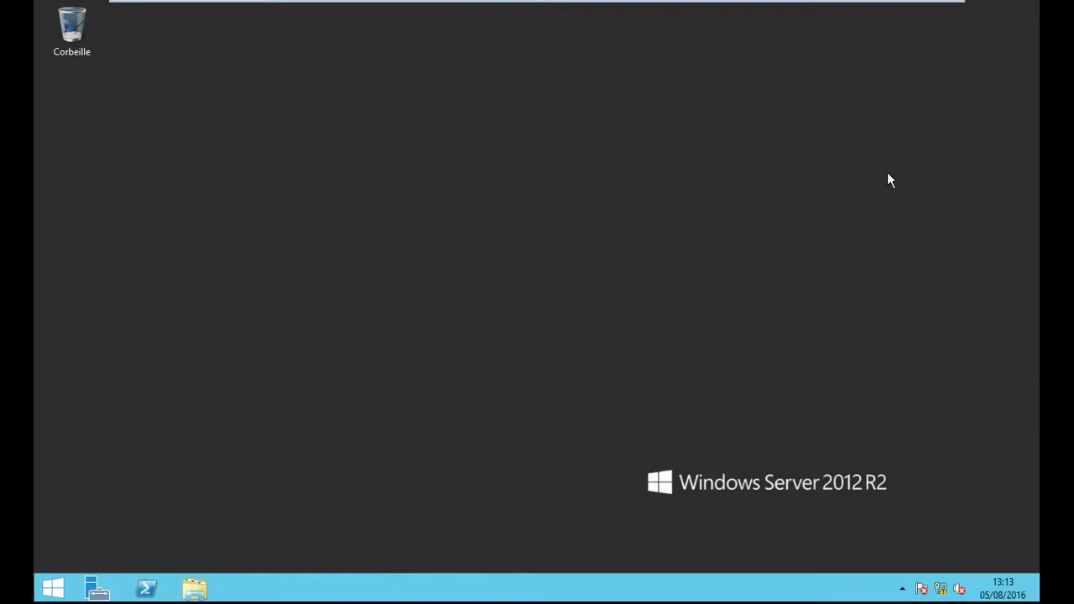
key("super+i")
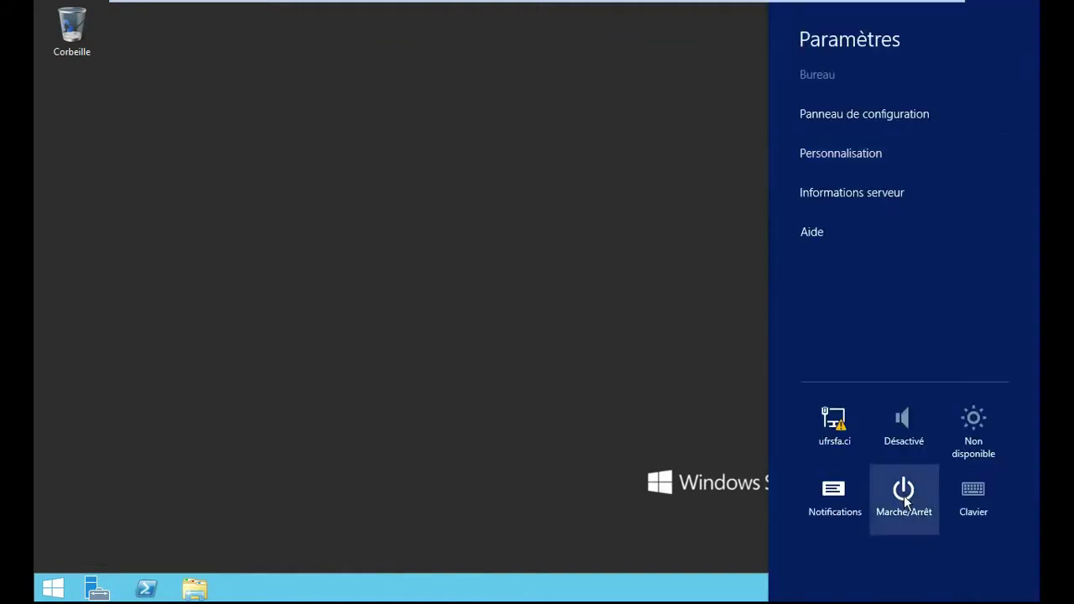
left_click(905, 498)
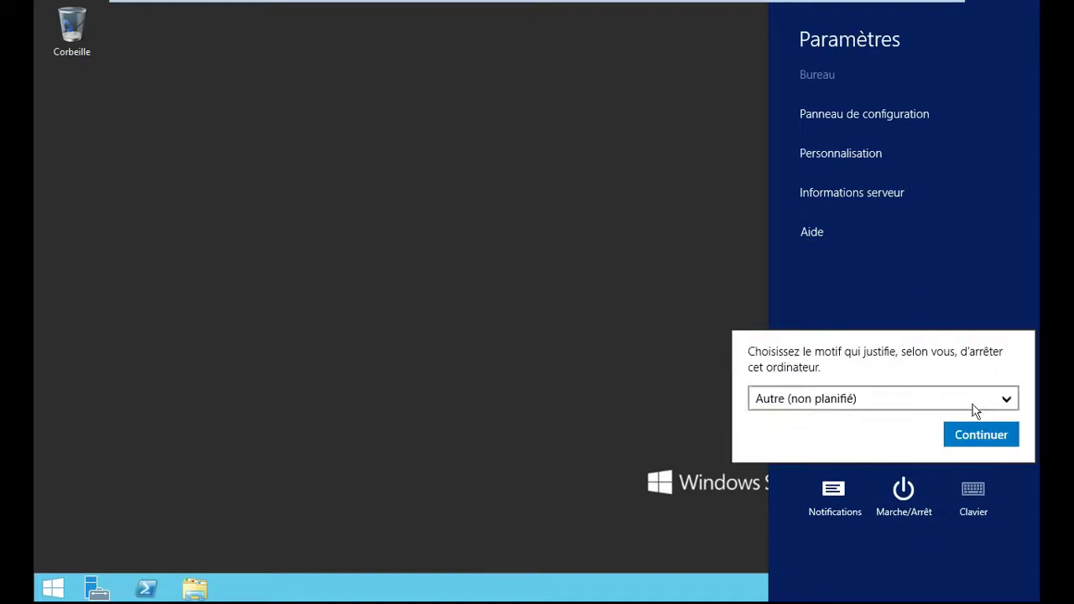
left_click(973, 434)
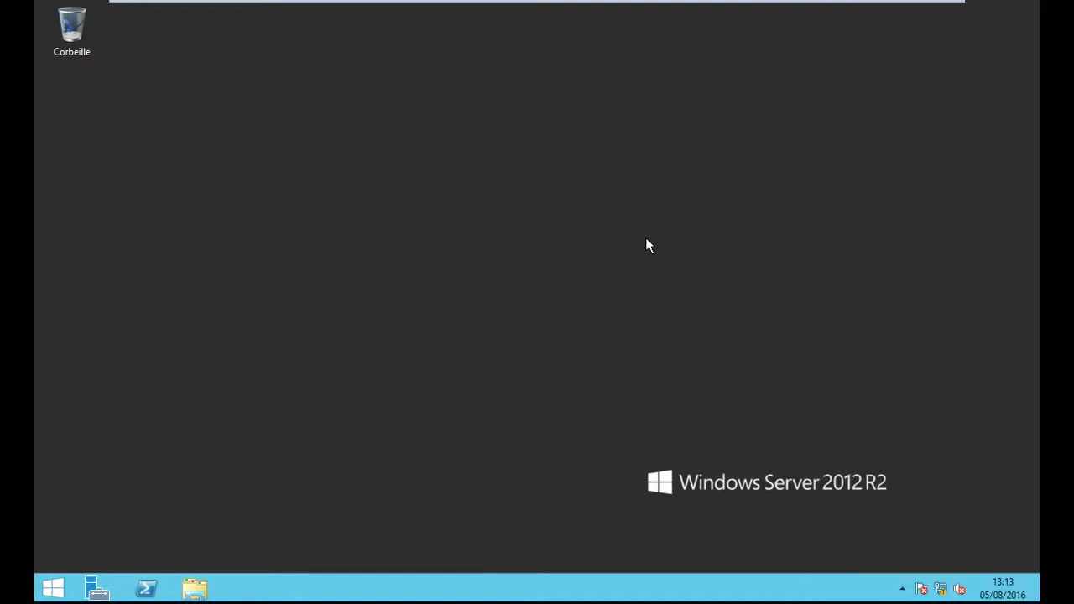
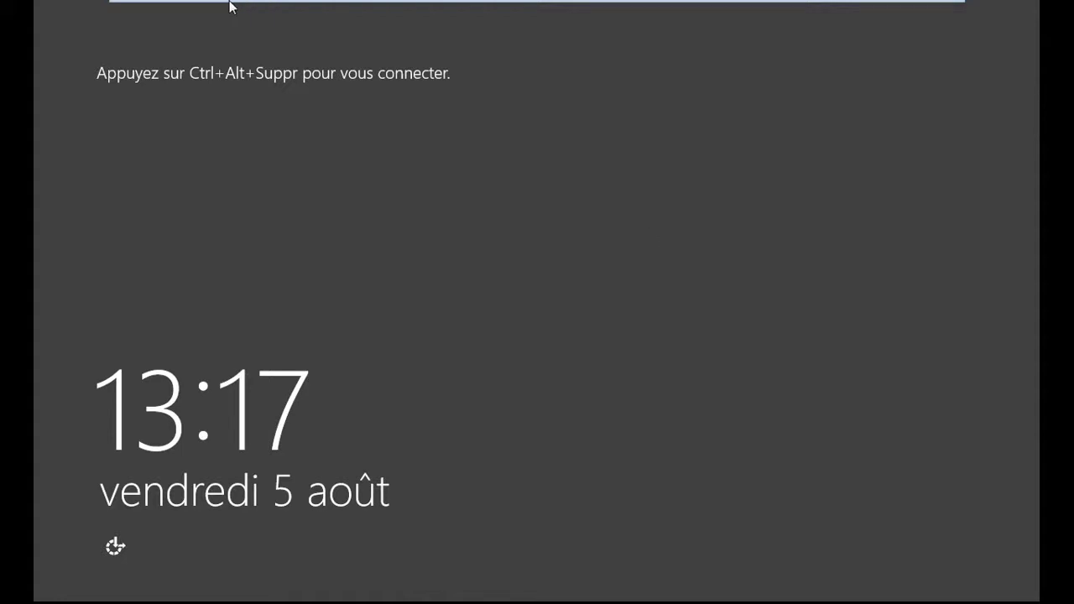
- Sign in to the server as administrateur with the account password
mouse_move(277, 7)
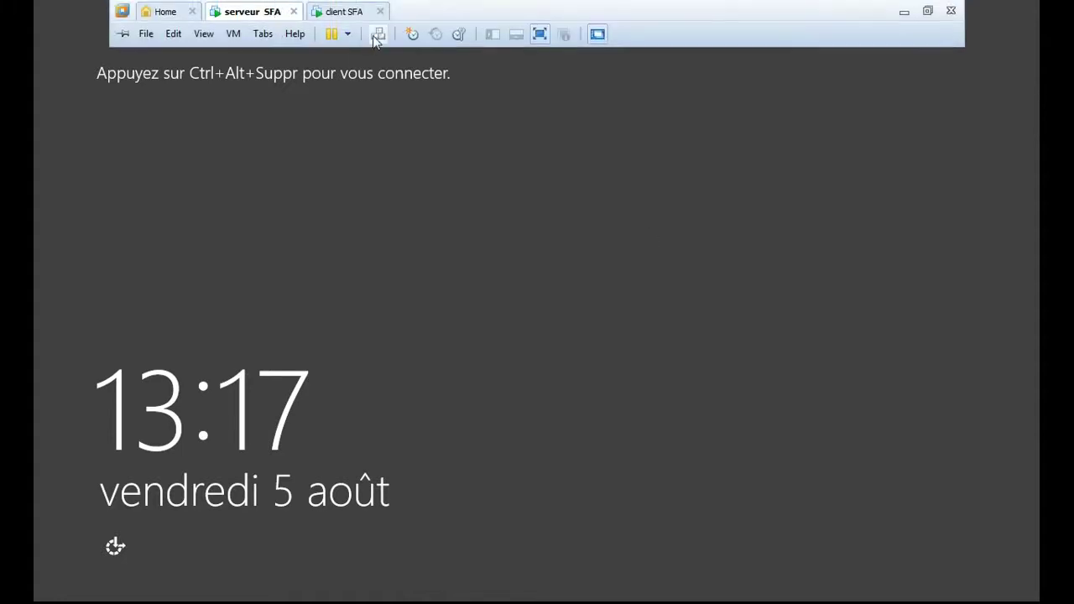
left_click(378, 36)
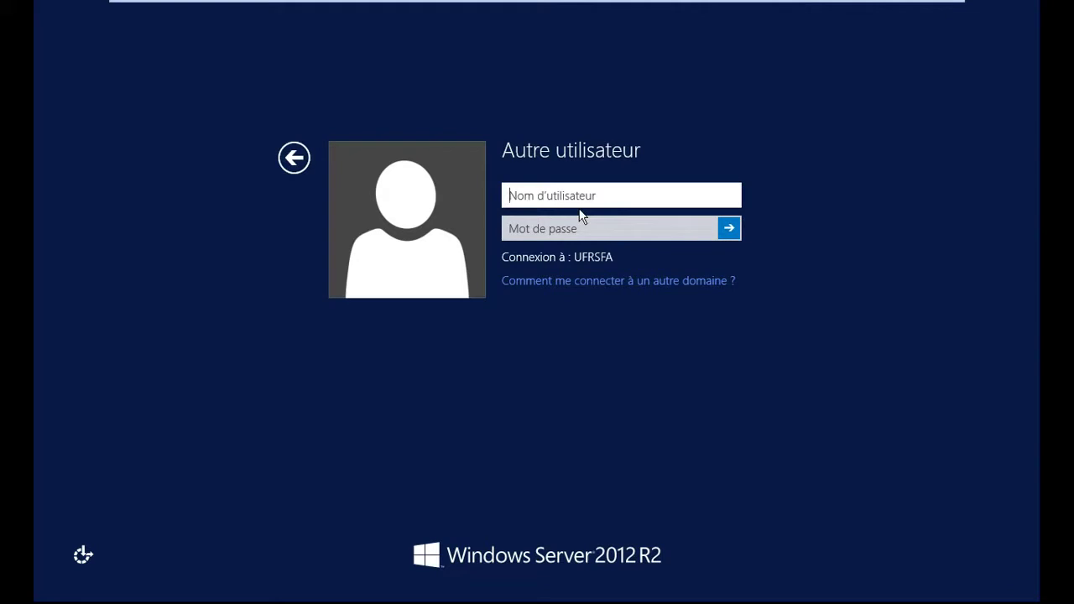
type("administrateur")
left_click(538, 229)
type("•••••••")
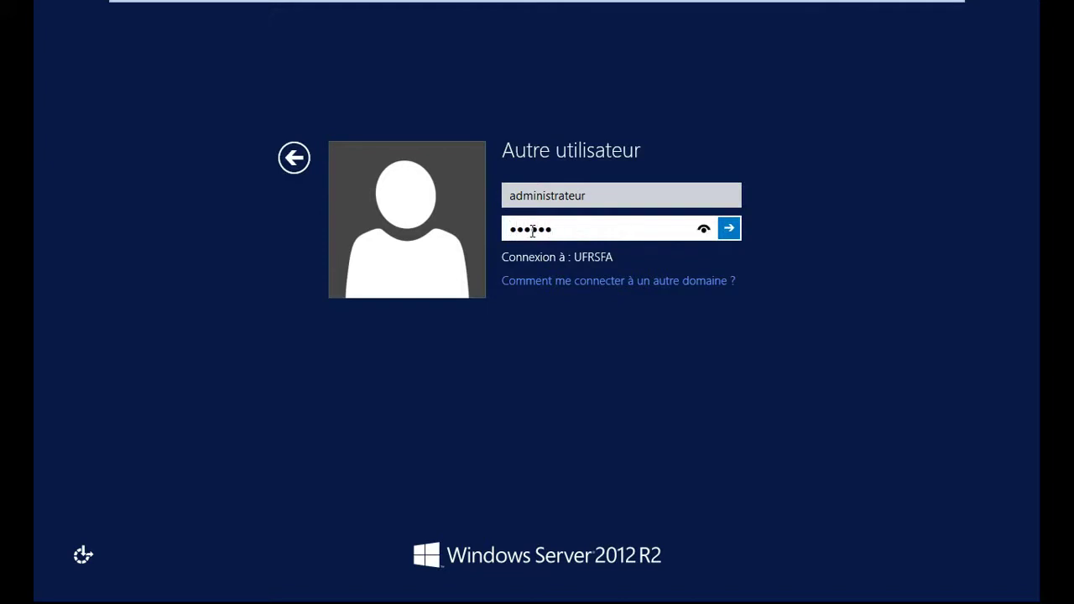
type("•••••••")
key("Return")
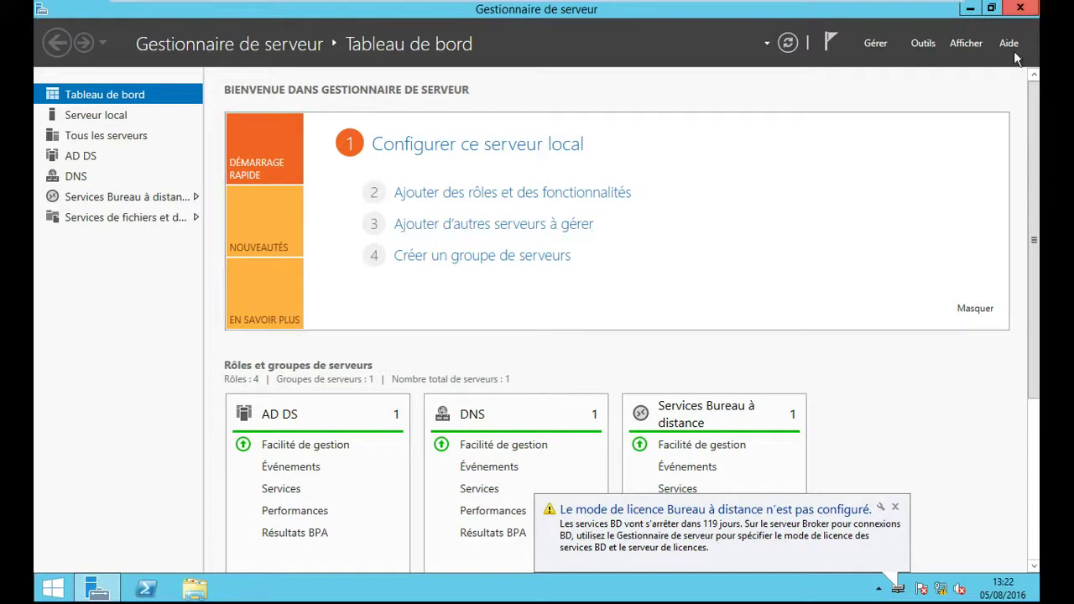
- Close Server Manager to leave the empty server desktop showing
left_click(1021, 9)
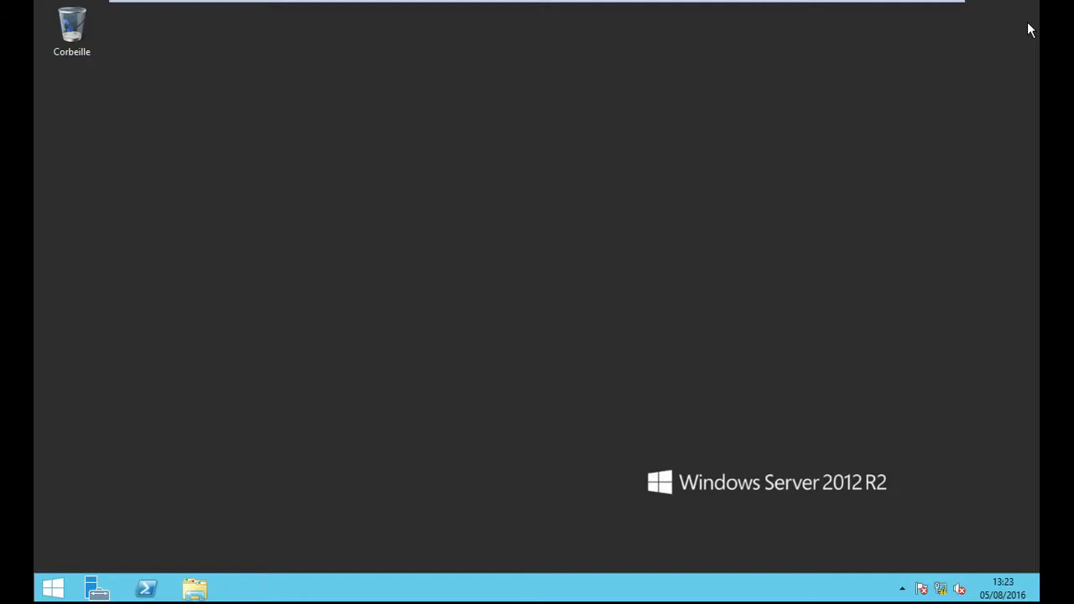
mouse_move(1038, 600)
mouse_move(1034, 6)
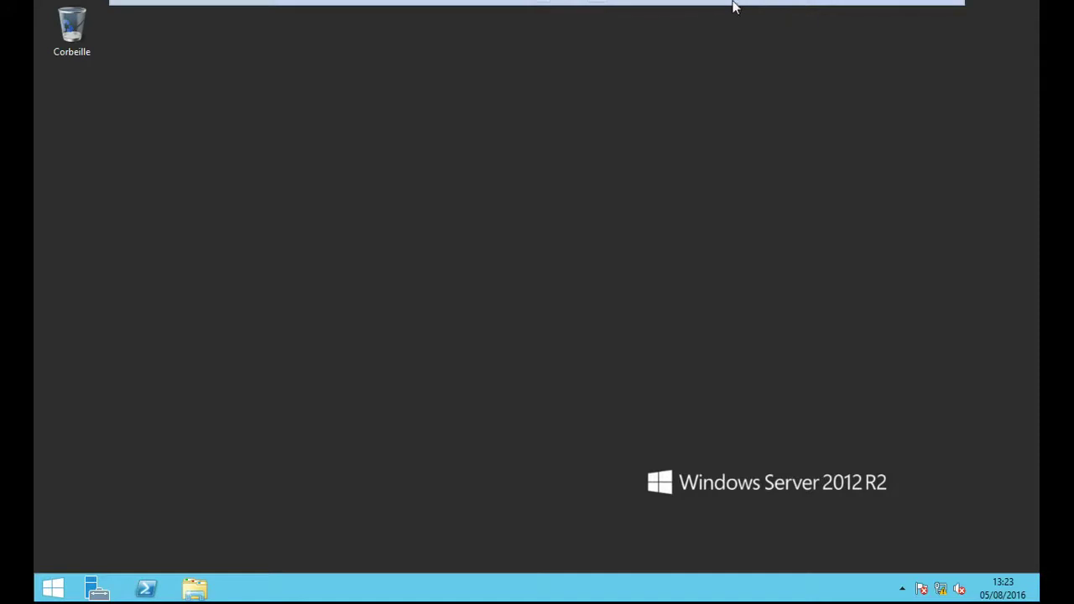
- Switch to the client VM and back, then relaunch and close Server Manager on the server
mouse_move(726, 14)
left_click(339, 11)
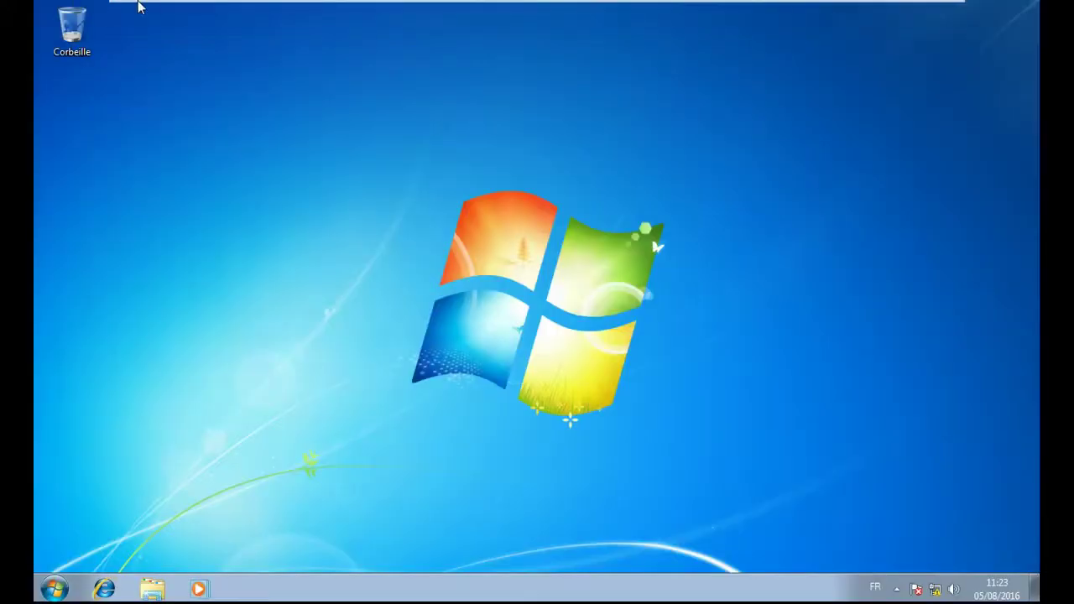
mouse_move(197, 5)
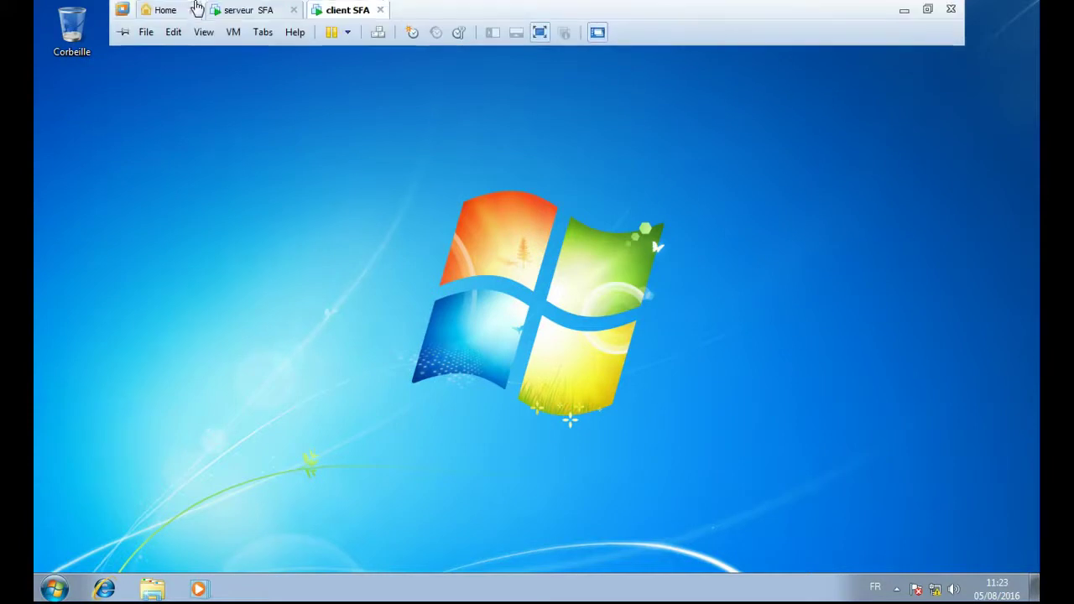
left_click(243, 13)
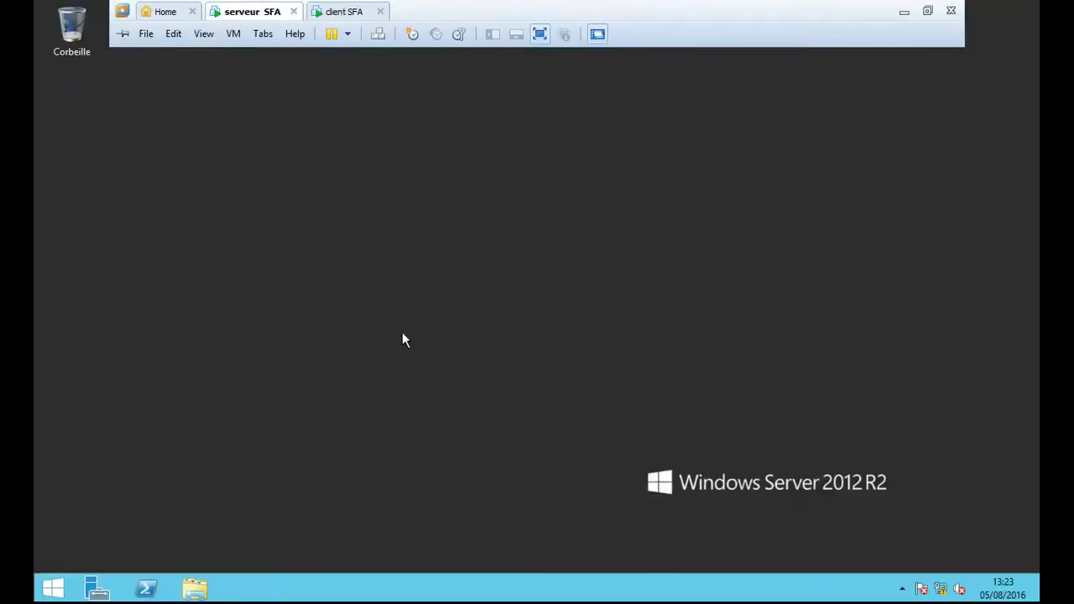
left_click(97, 590)
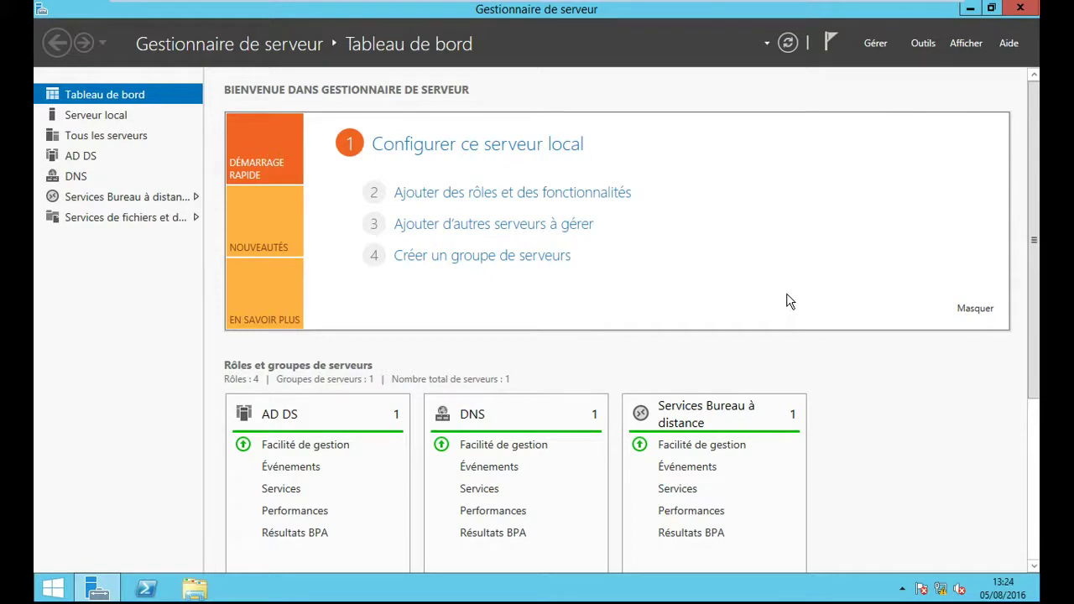
left_click(1029, 9)
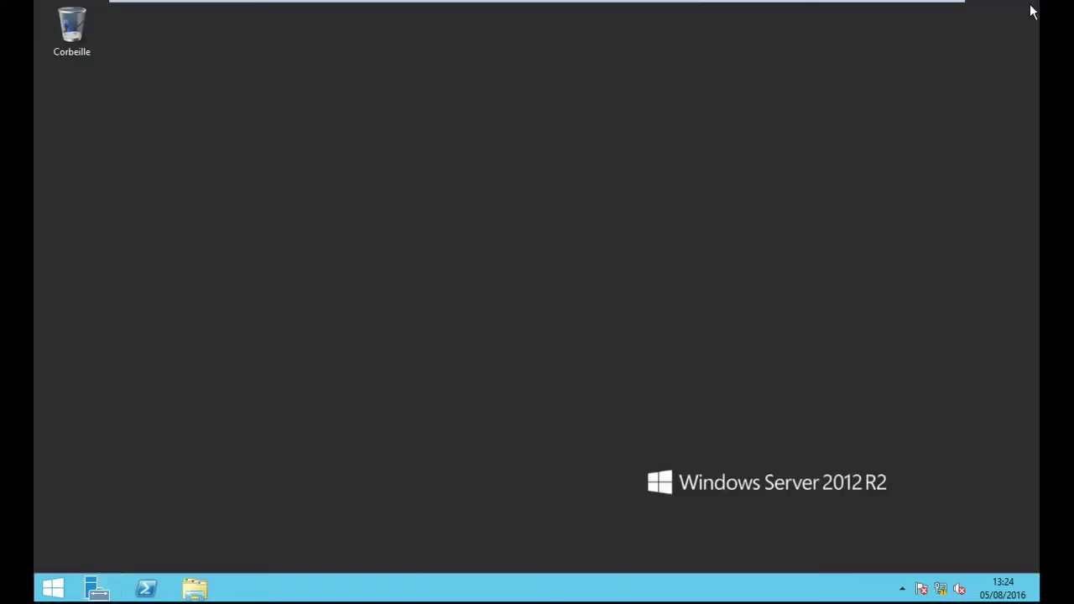
- Log the current user off the Windows 7 client via Start > Fermer la session
mouse_move(545, 7)
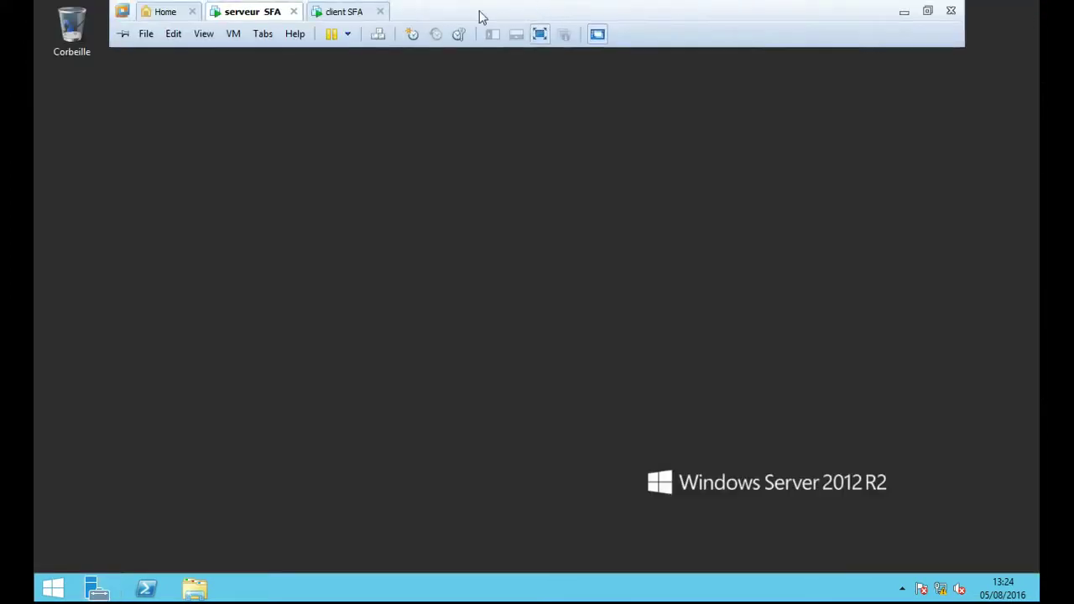
left_click(345, 10)
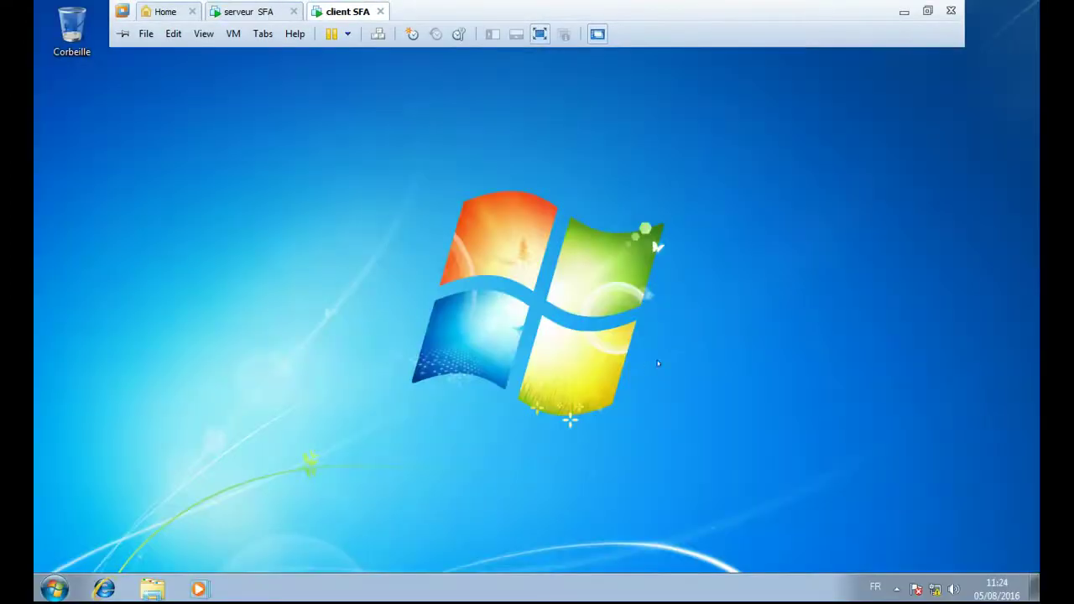
left_click(52, 587)
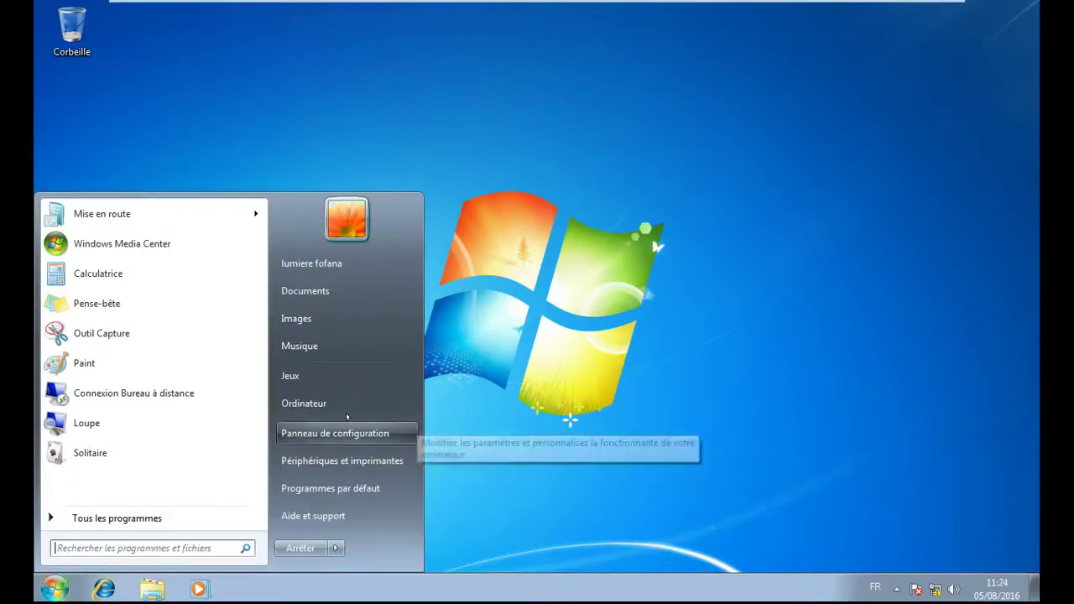
left_click(334, 548)
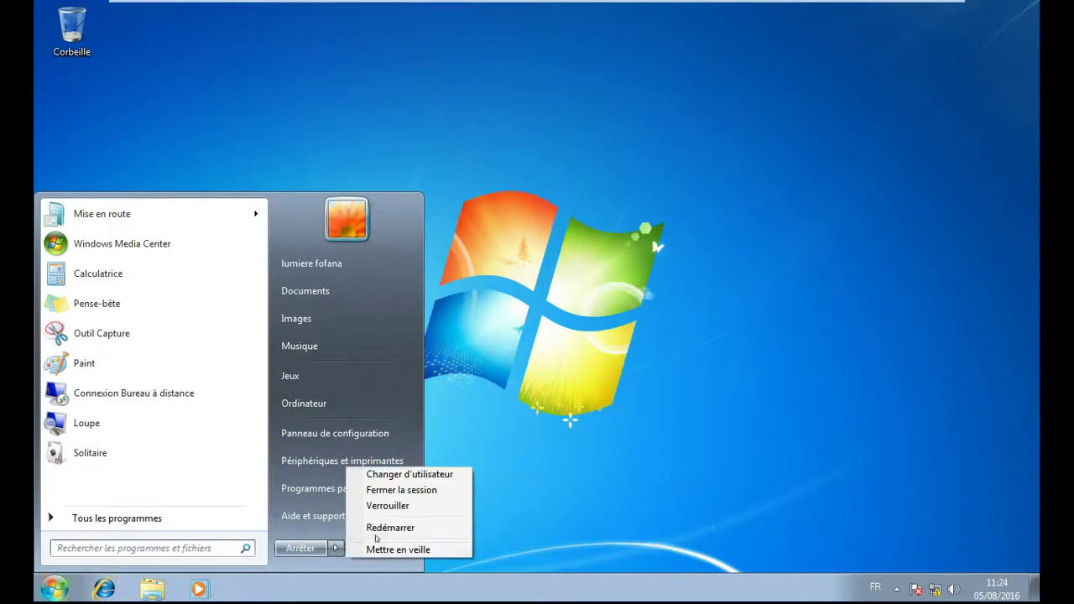
left_click(432, 492)
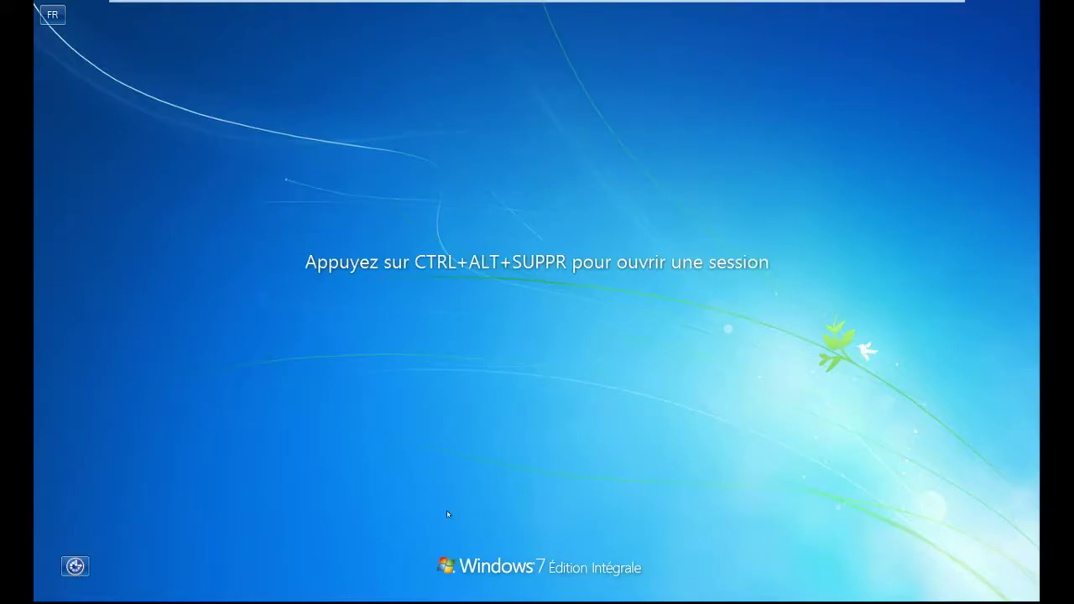
- Bring up the client's logon screen with Changer d'utilisateur, then return to the serveur SFA VM
mouse_move(269, 7)
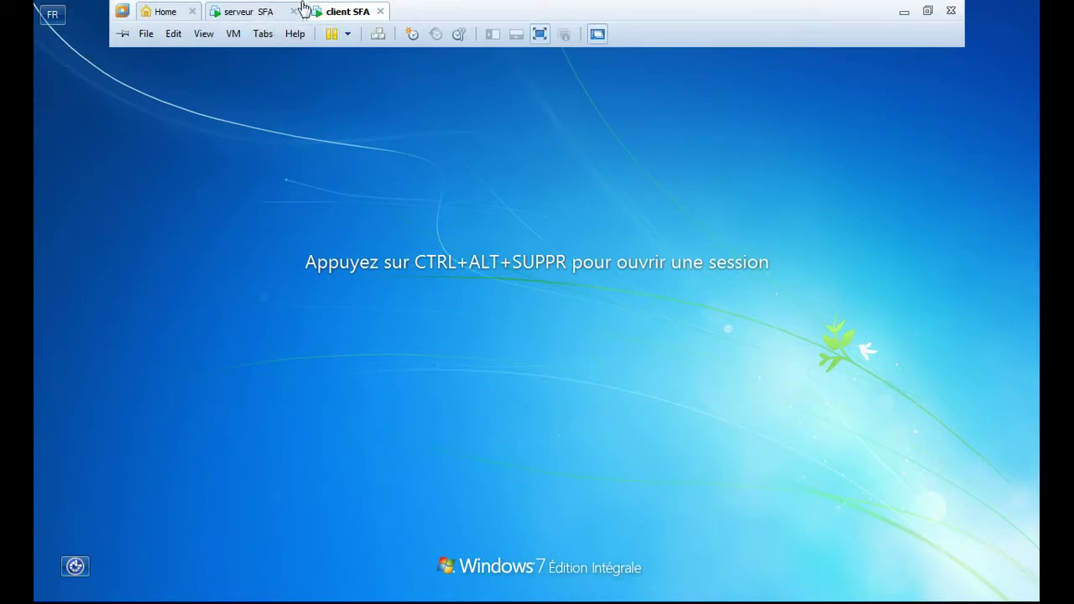
left_click(378, 34)
left_click(549, 457)
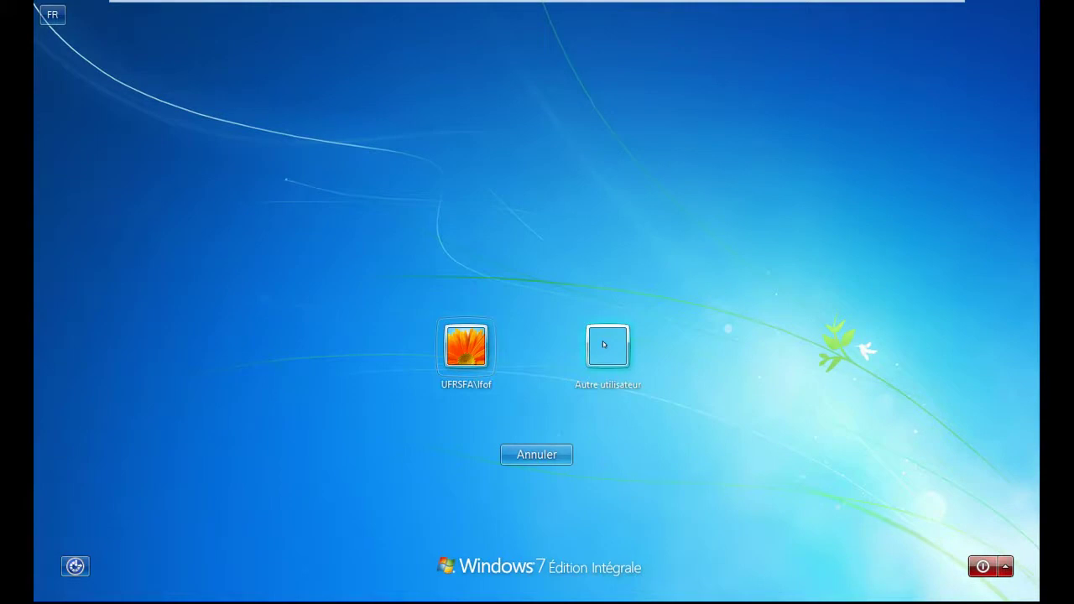
left_click(232, 10)
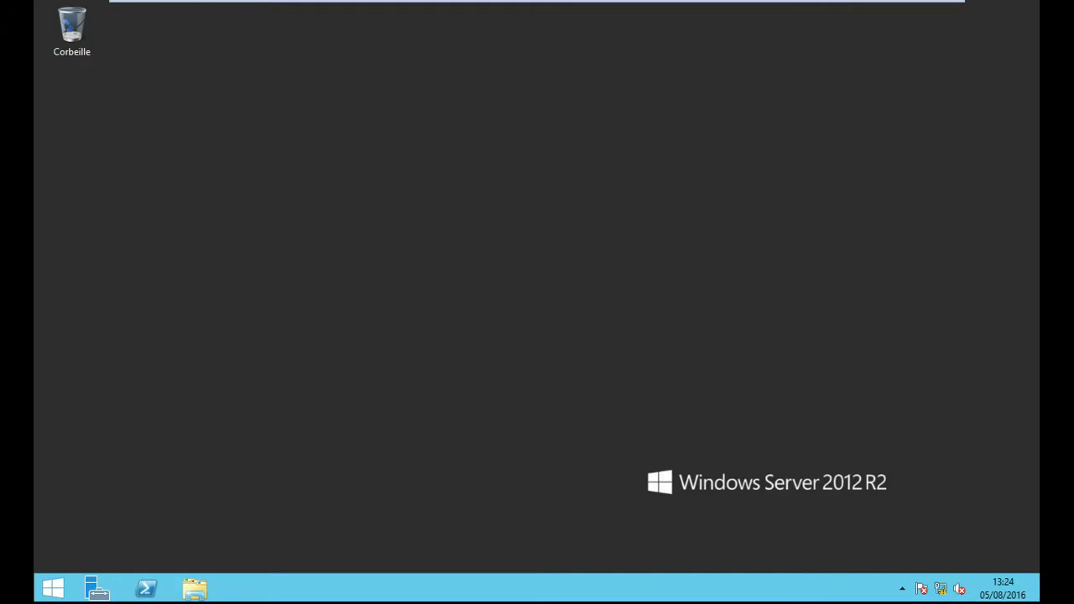
- Open the System properties of Ce PC from File Explorer on the server
left_click(190, 592)
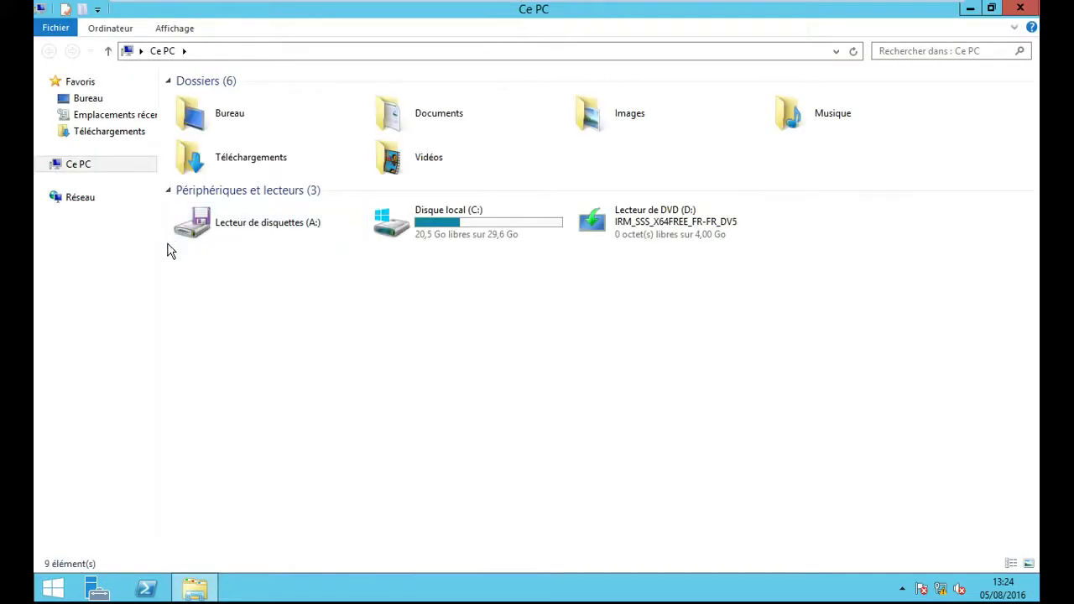
right_click(94, 174)
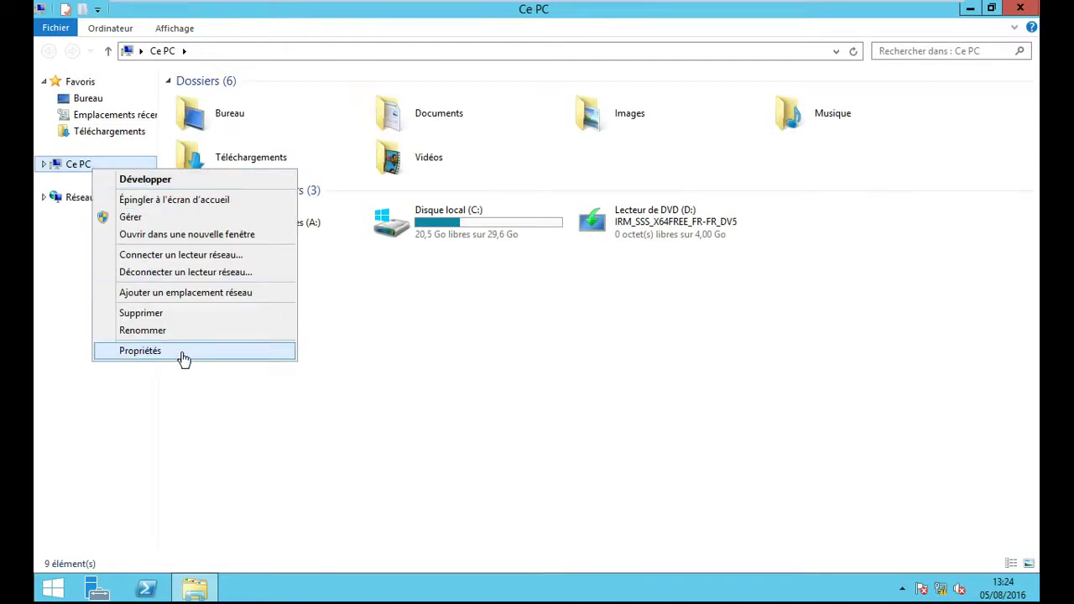
left_click(184, 353)
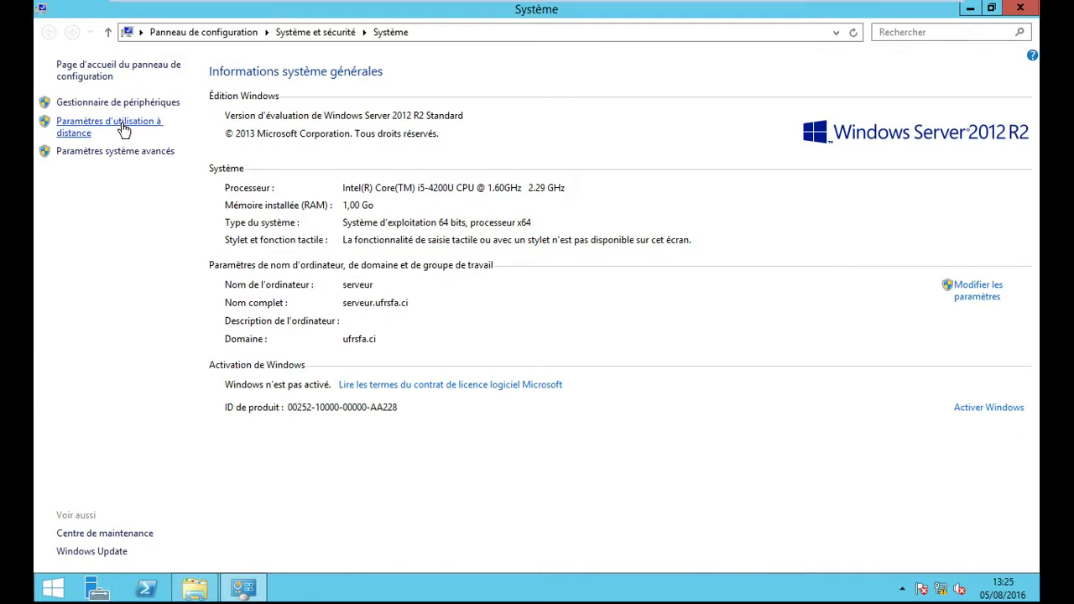
- Allow remote desktop connections on the Remote tab and review the allowed remote users list
left_click(123, 129)
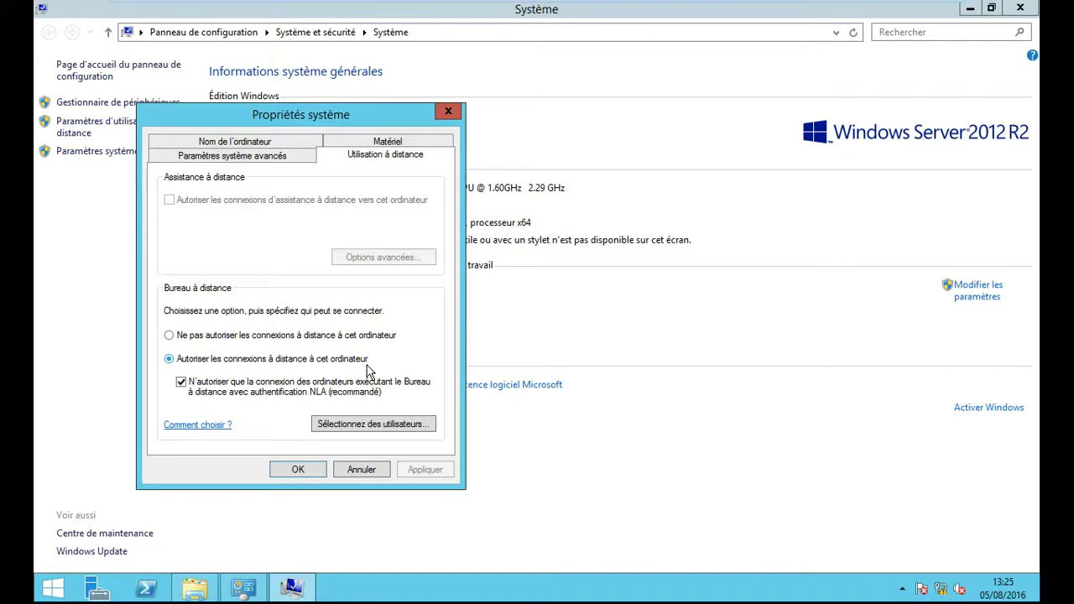
left_click(389, 428)
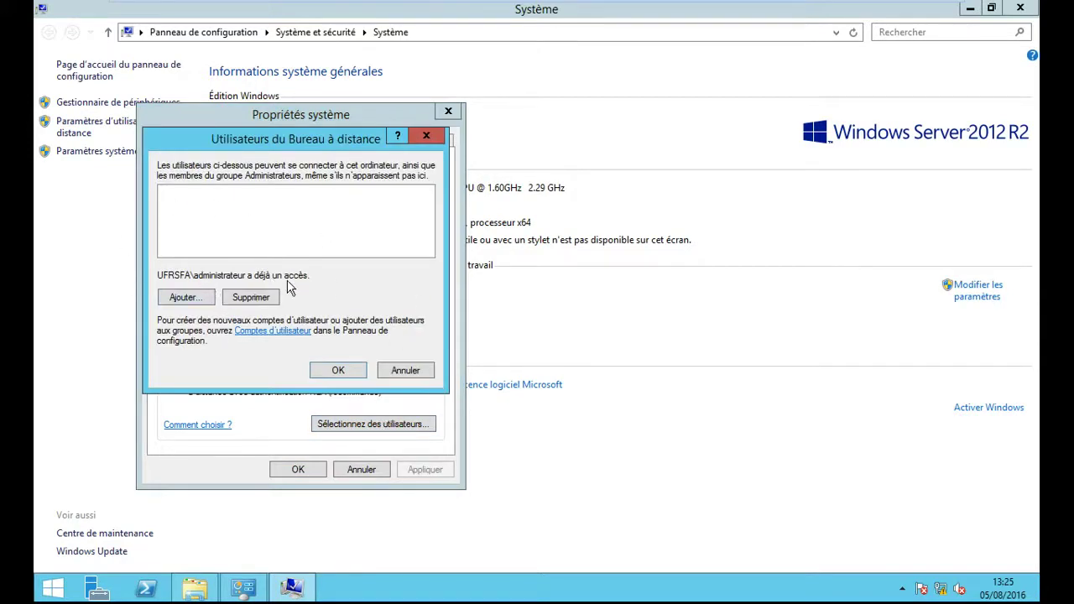
left_click(428, 137)
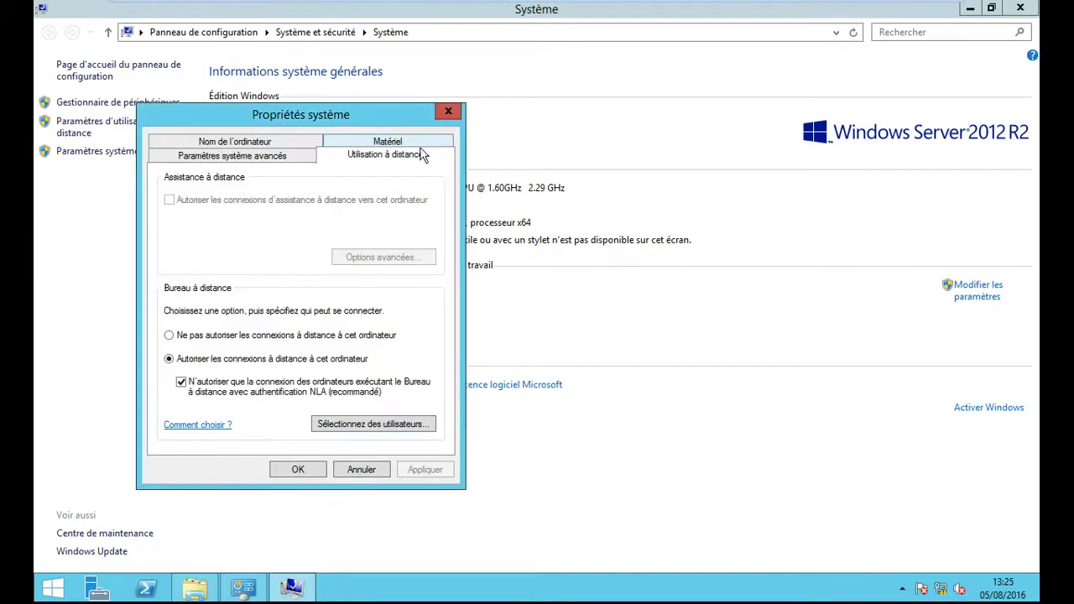
left_click(369, 425)
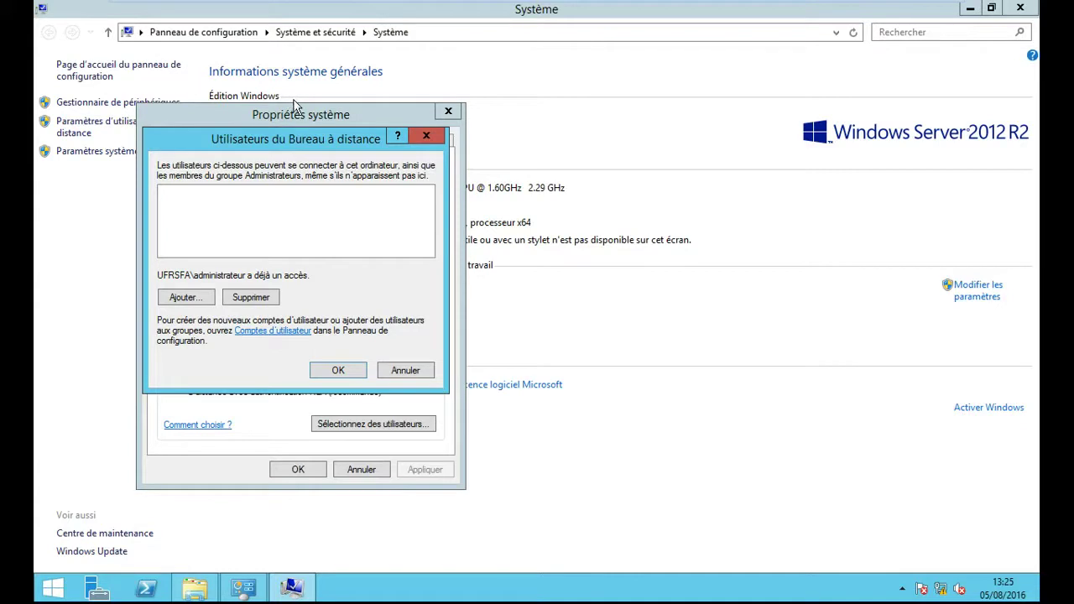
left_click(426, 135)
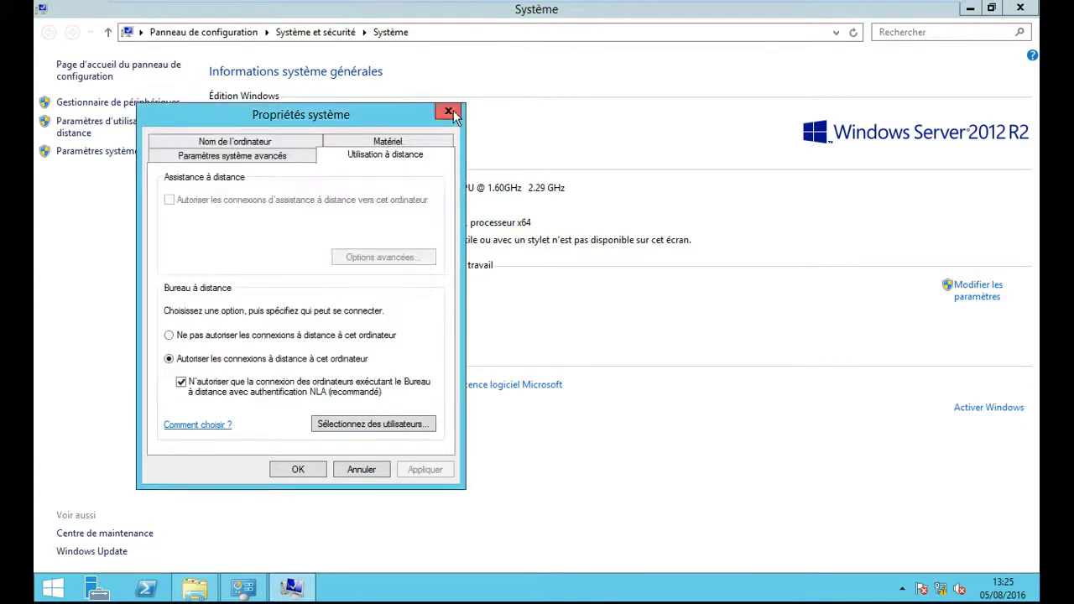
- Close Propriétés système, the System window and Explorer, then switch to the client SFA VM
left_click(448, 110)
left_click(1021, 7)
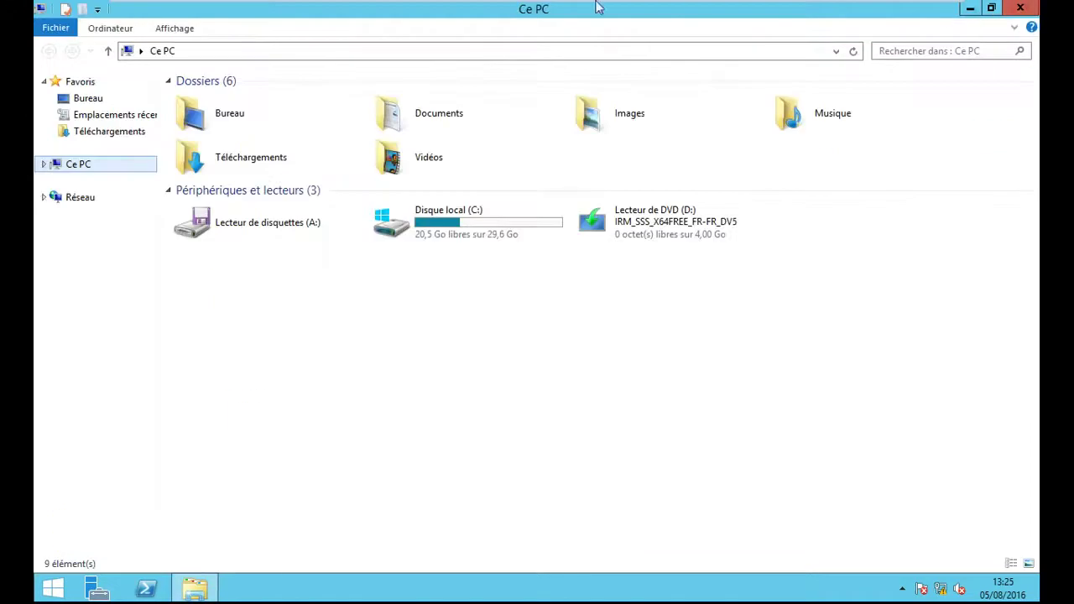
left_click(1032, 8)
mouse_move(412, 5)
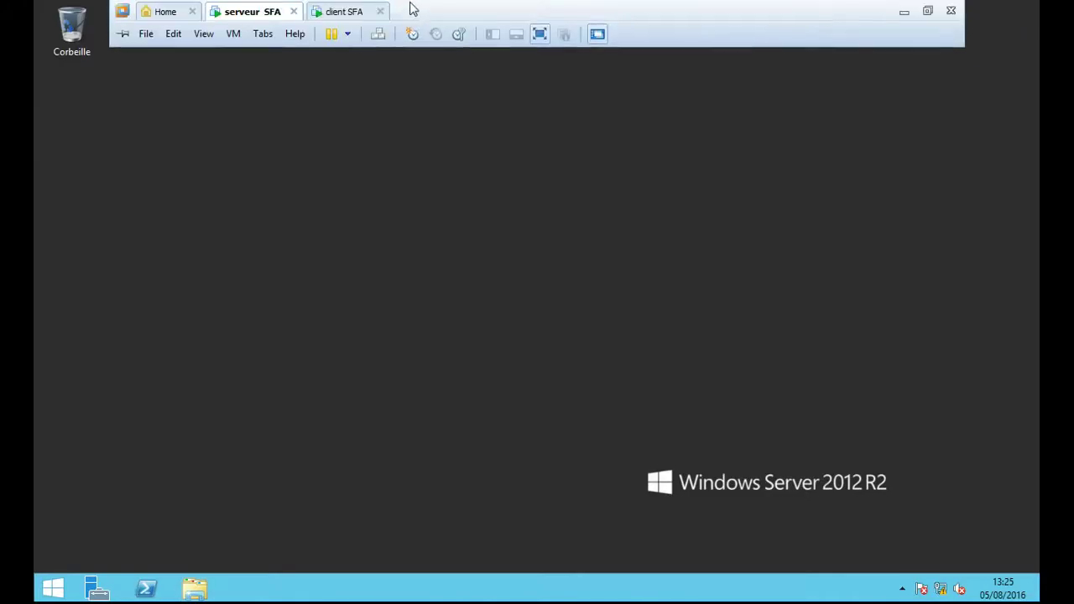
left_click(361, 15)
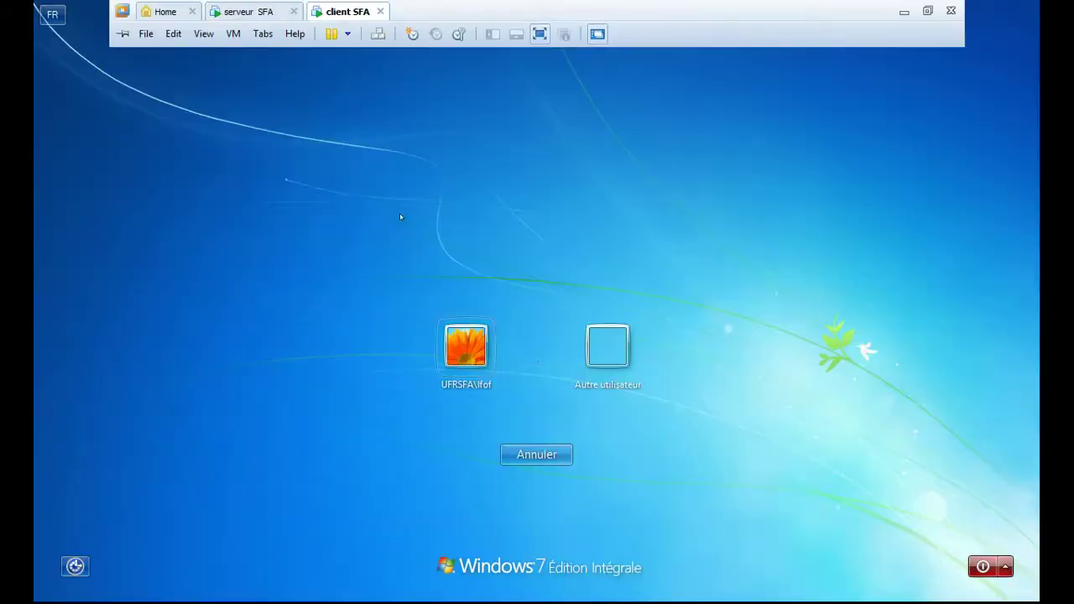
left_click(604, 348)
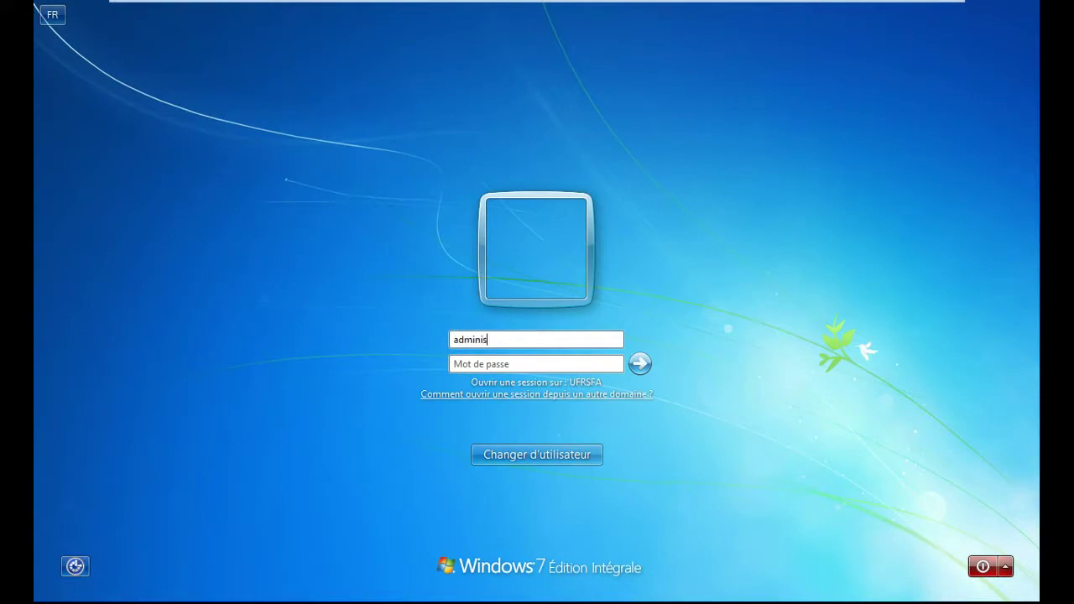
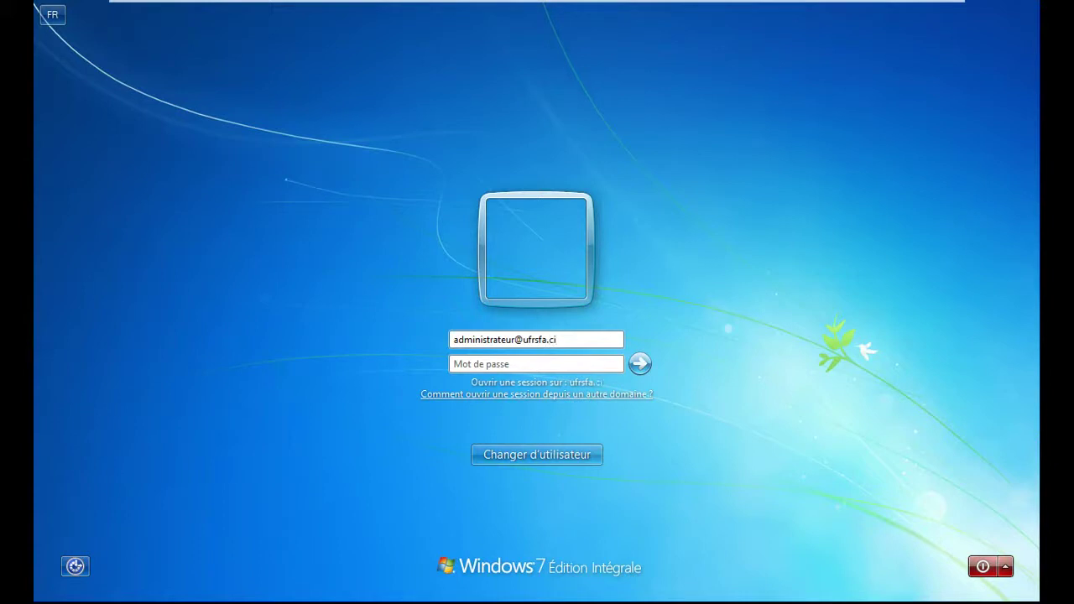
key("Tab")
type("**********")
key("Return")
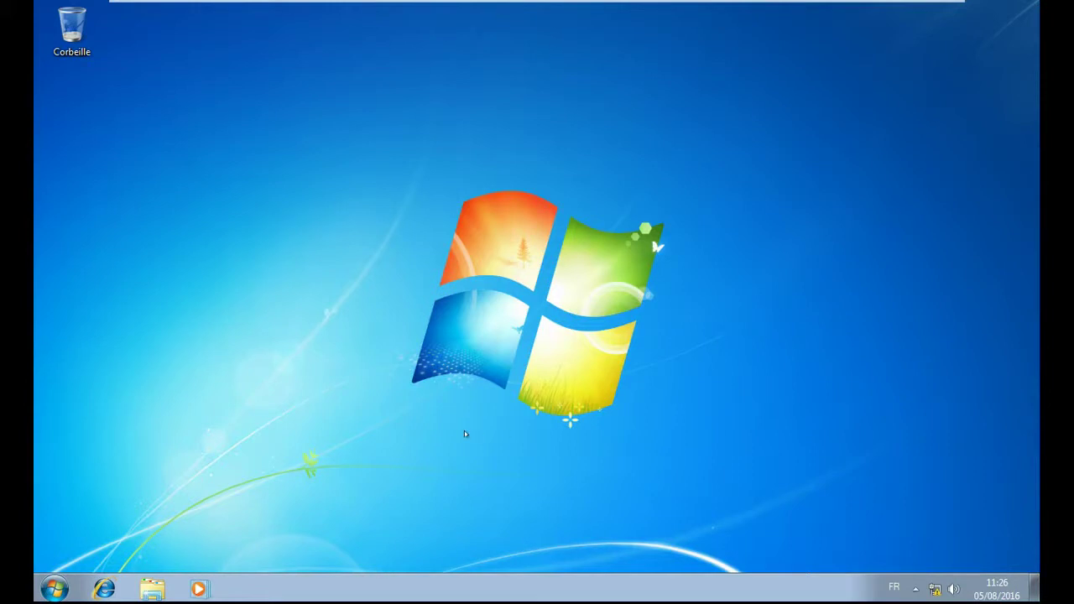
- Start a Connexion Bureau à distance from the client to 192.168.40.1
left_click(56, 591)
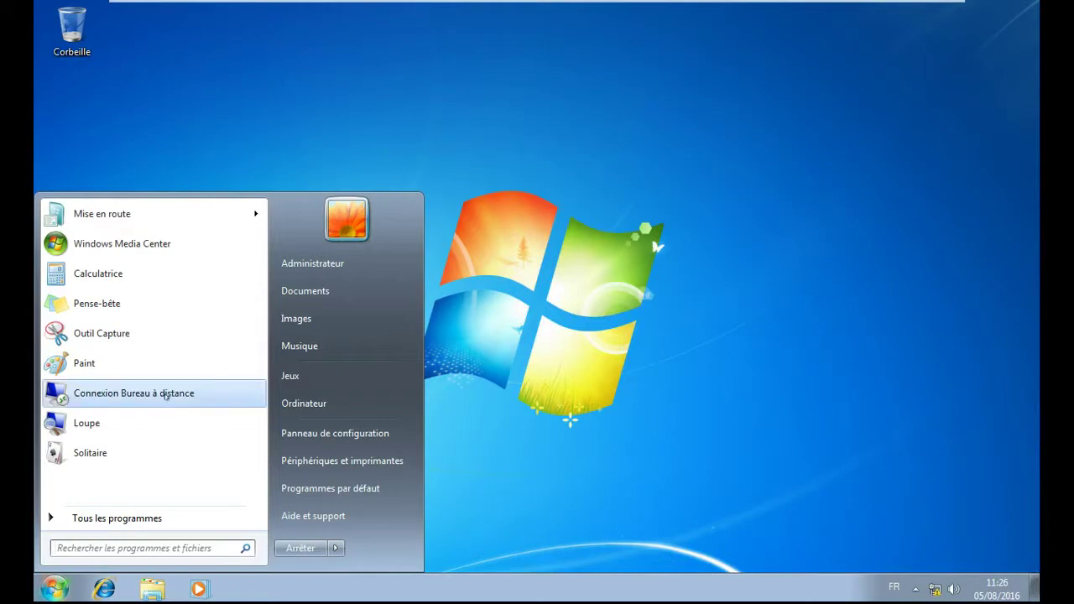
left_click(166, 394)
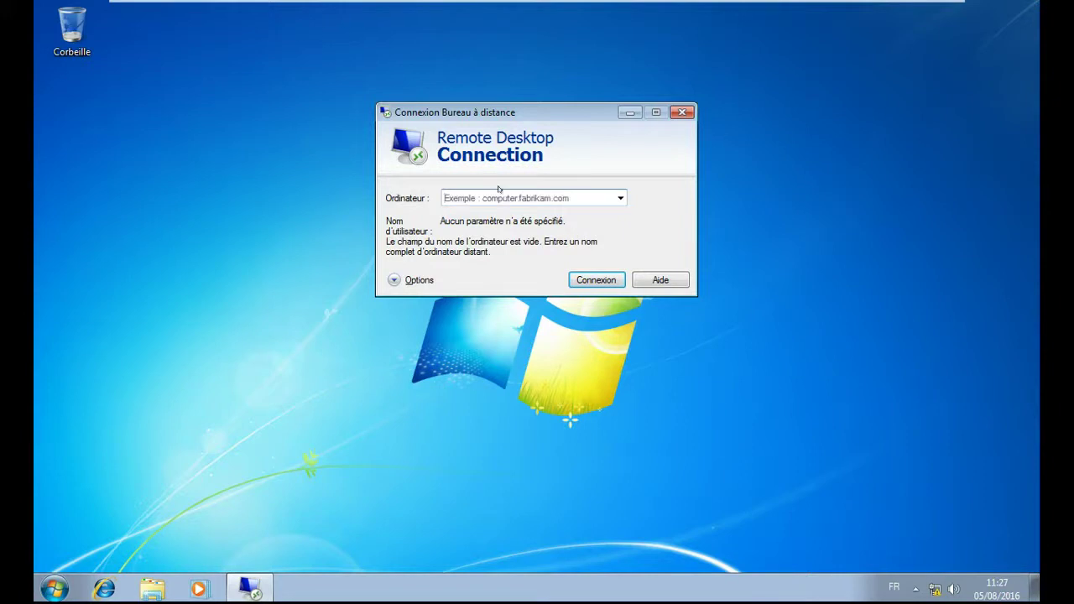
type("192.168")
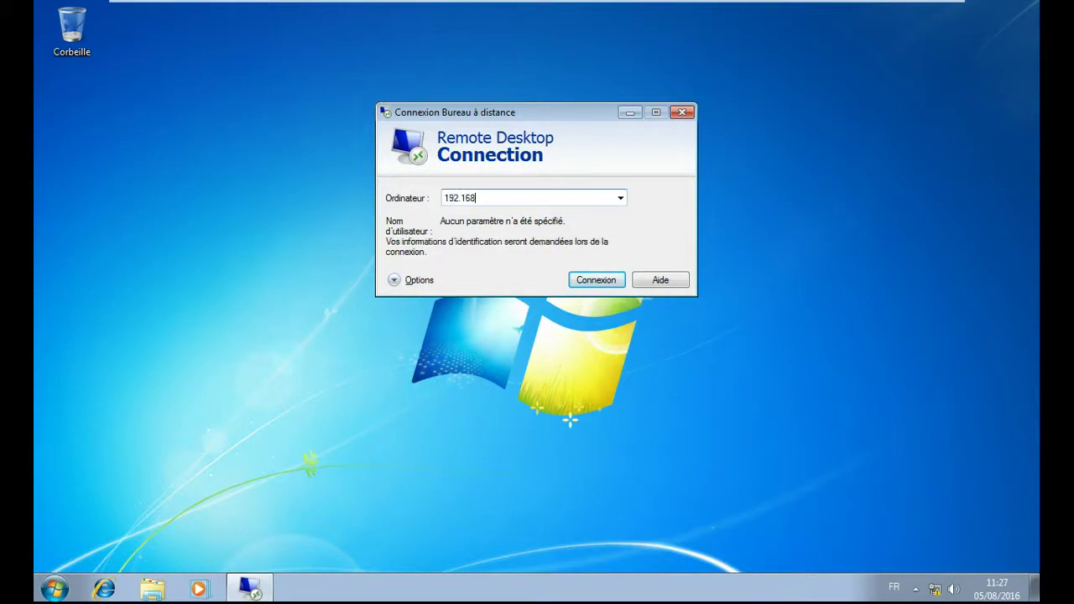
type(".40.1")
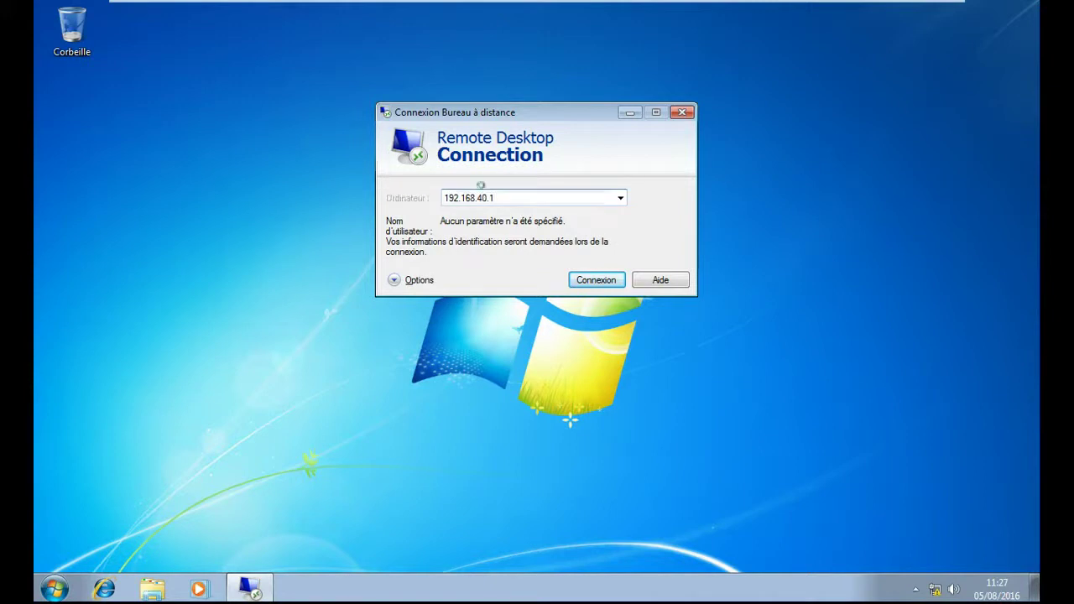
key("Return")
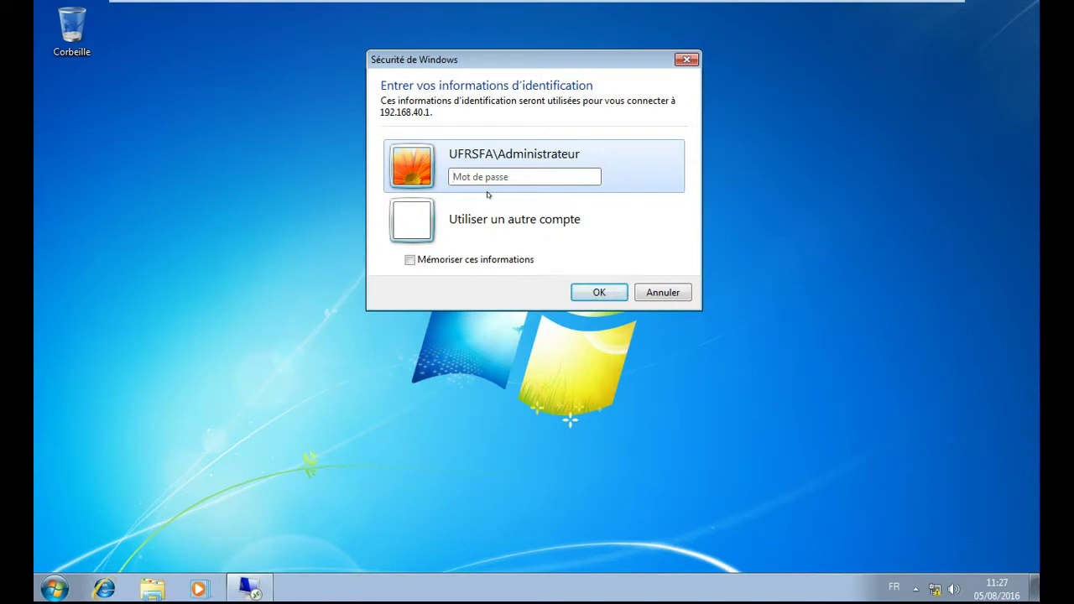
- Enter the administrator password and accept the untrusted certificate to connect to the server
type("••••••••••••")
key("Return")
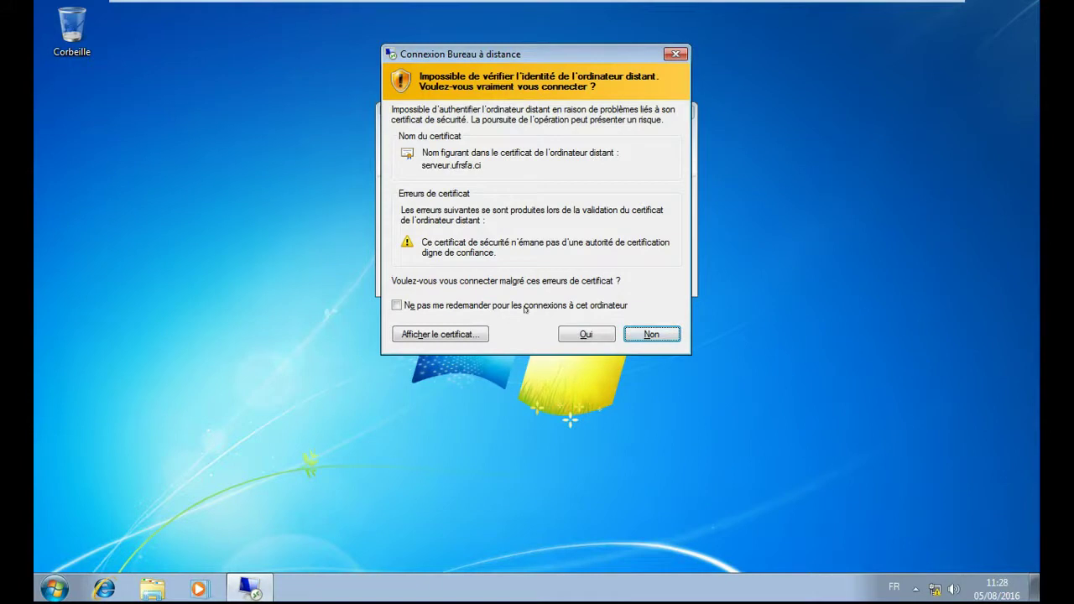
left_click(594, 334)
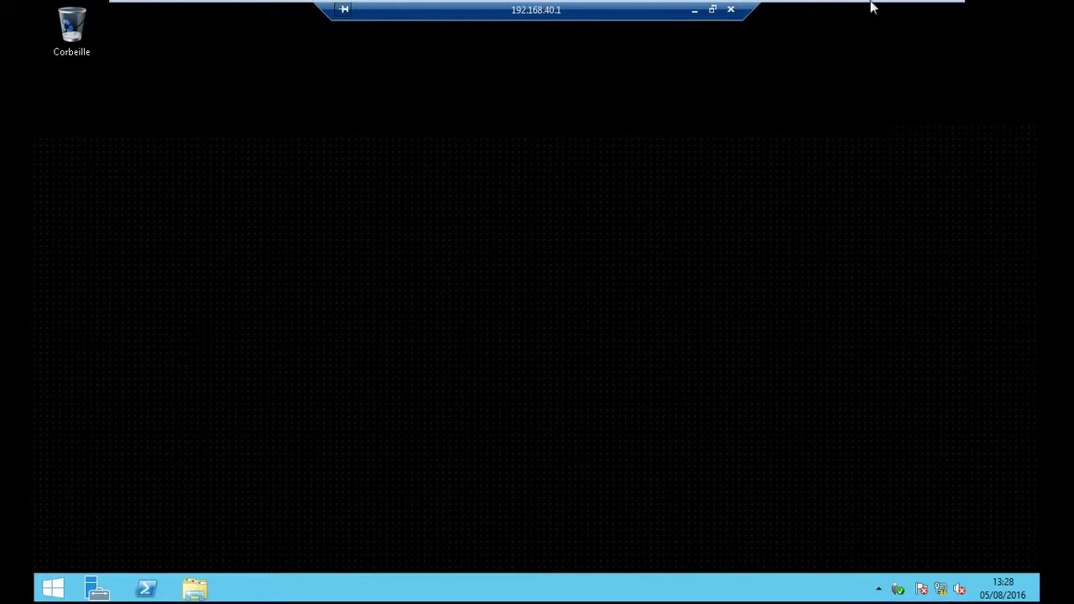
- Shrink the remote session to a window, then restore it to full screen
left_click(714, 9)
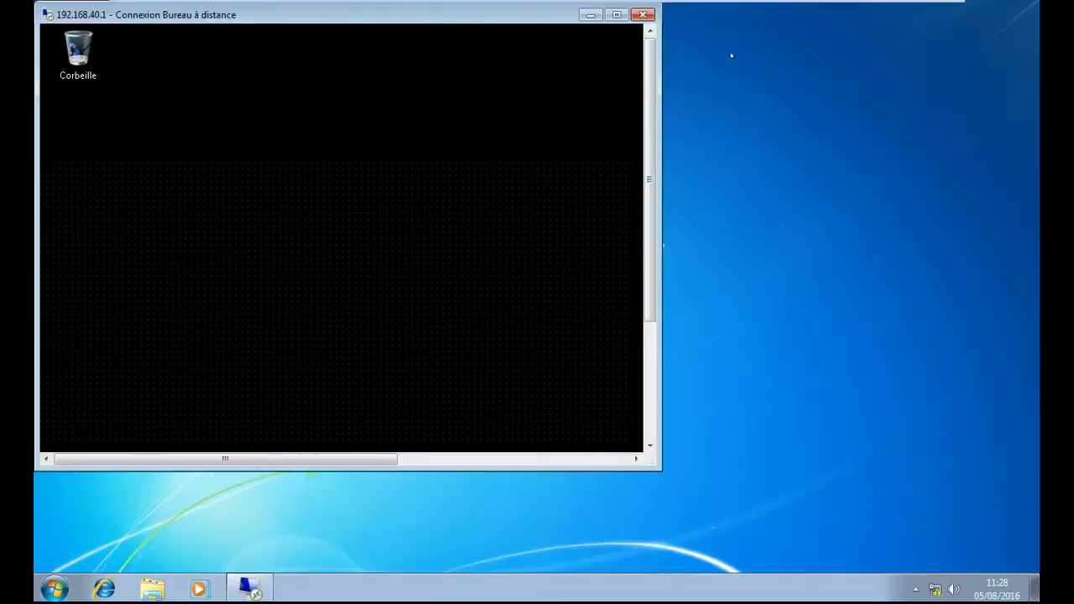
left_click_drag(419, 15, 732, 39)
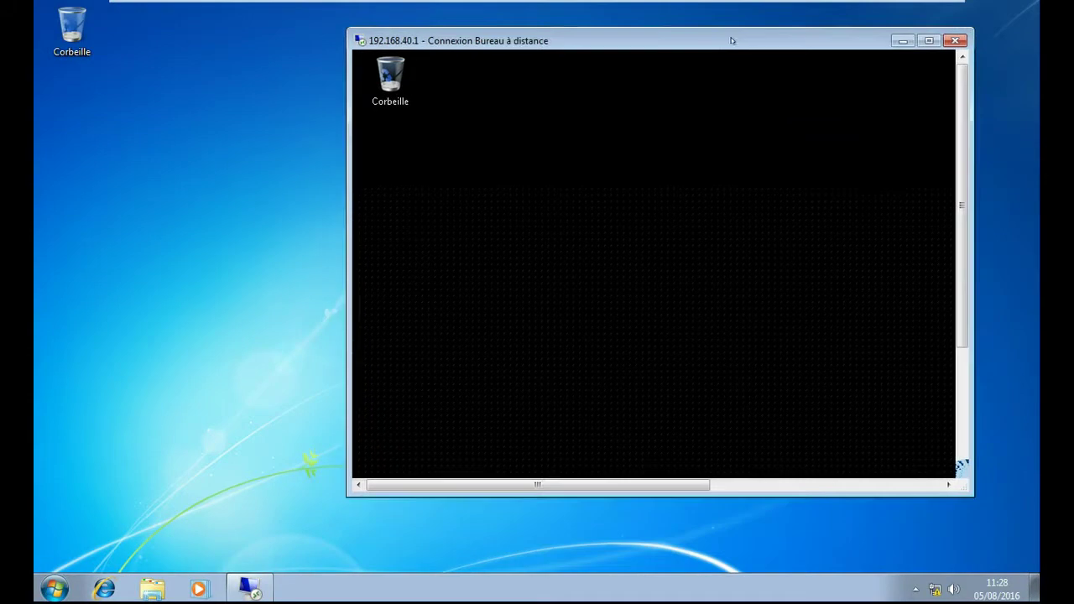
left_click(54, 587)
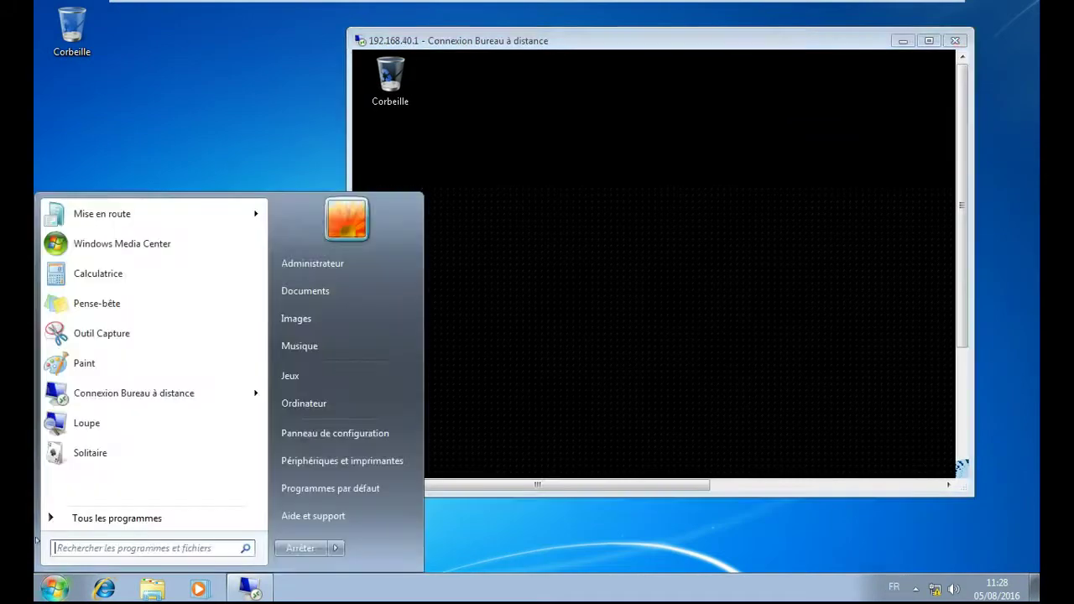
left_click(637, 535)
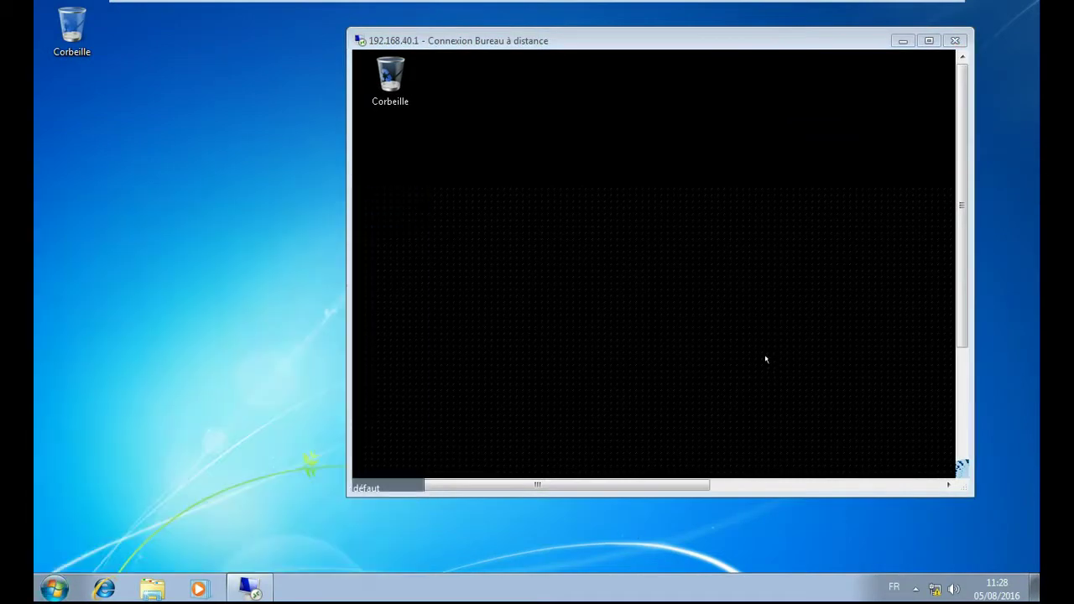
left_click(903, 40)
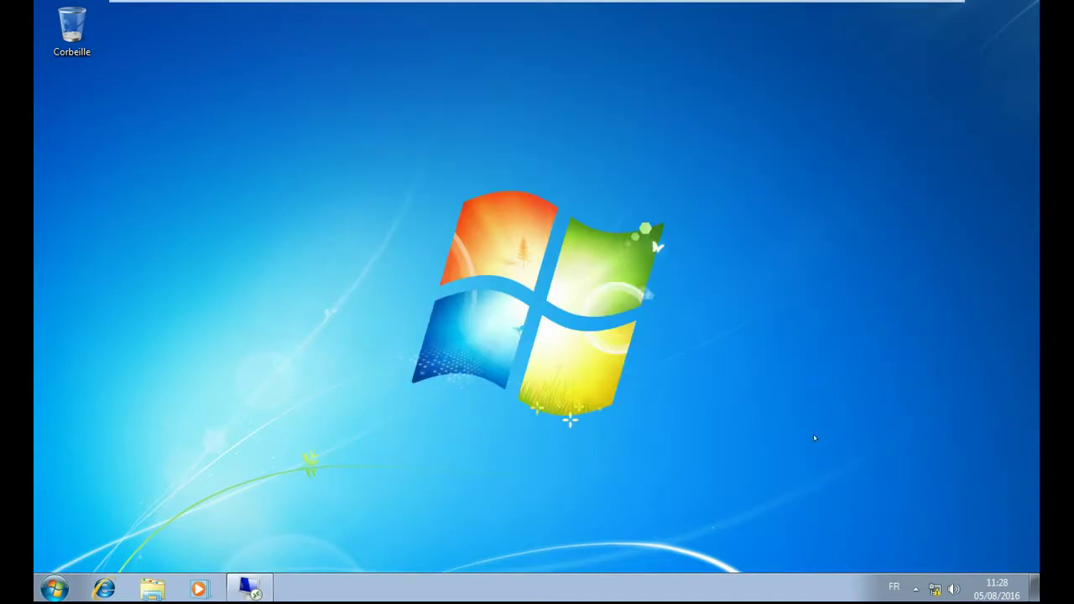
left_click(261, 588)
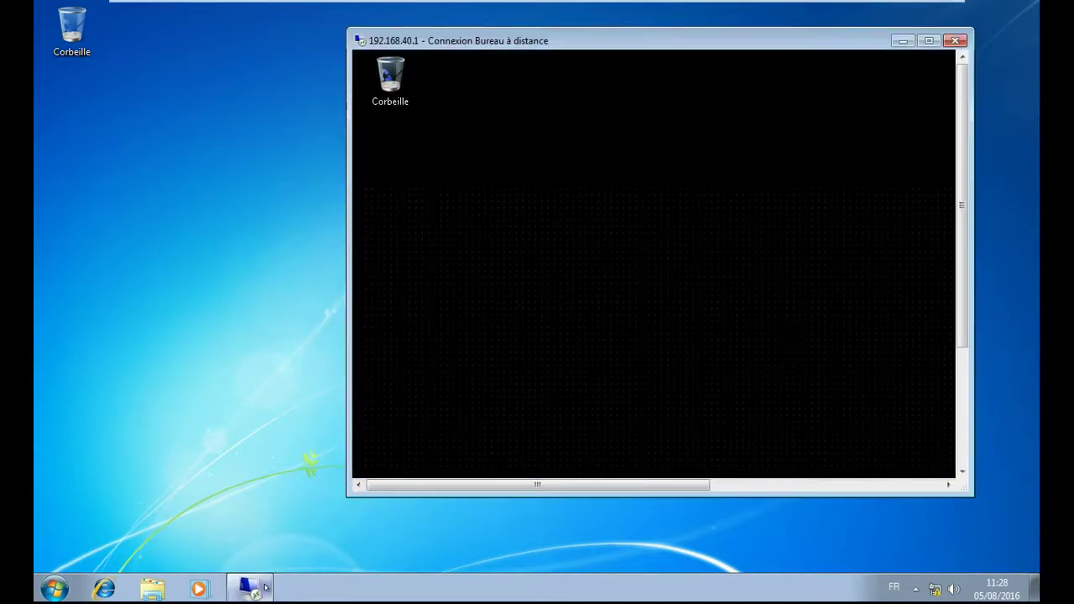
left_click(929, 40)
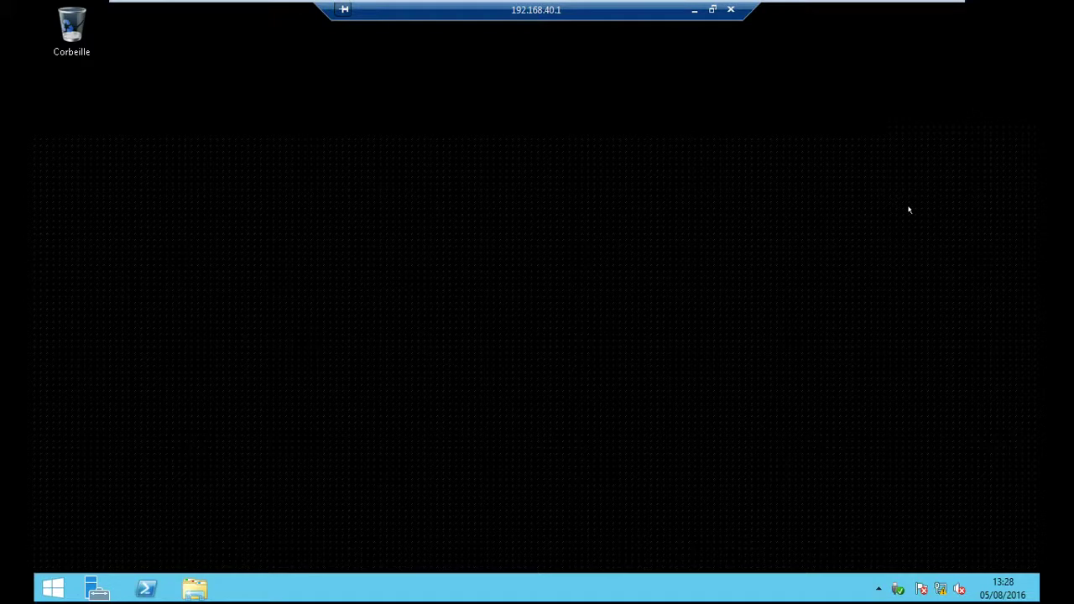
- Switch briefly to the serveur SFA VM and back to client SFA
mouse_move(344, 7)
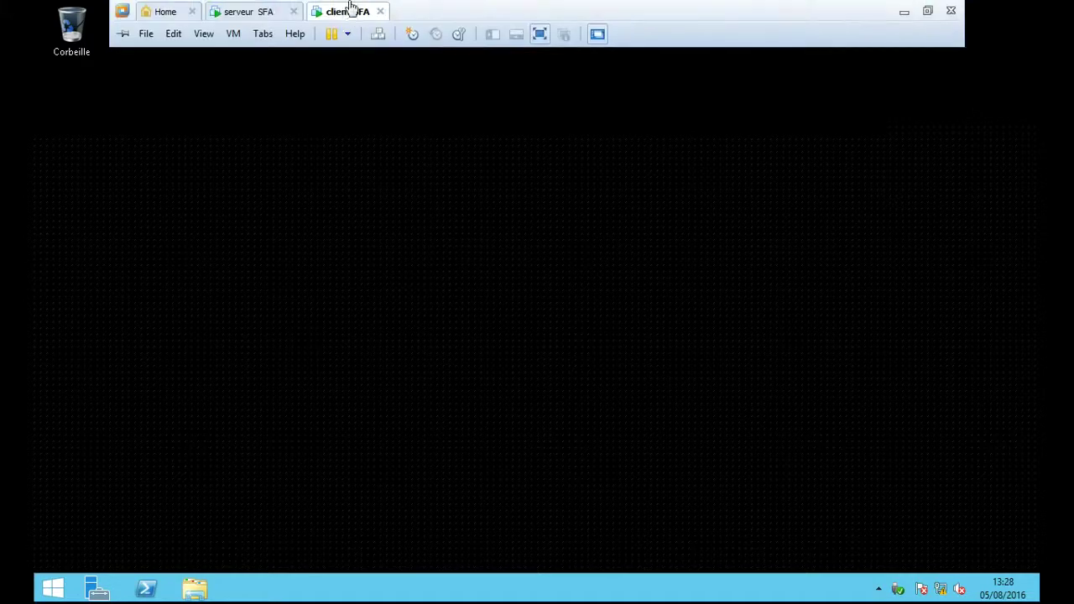
left_click(265, 10)
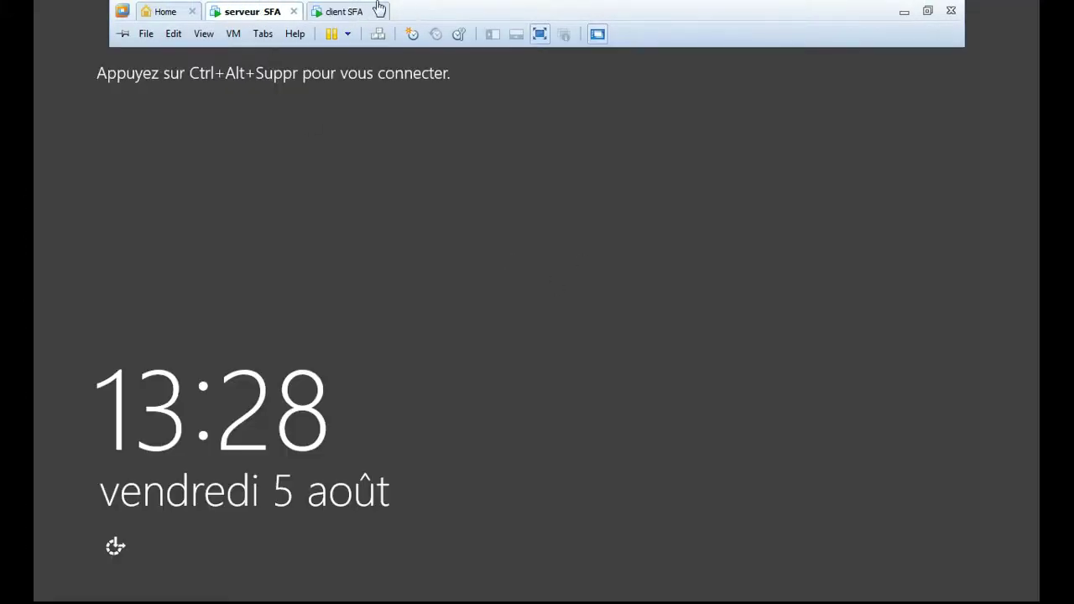
left_click(346, 12)
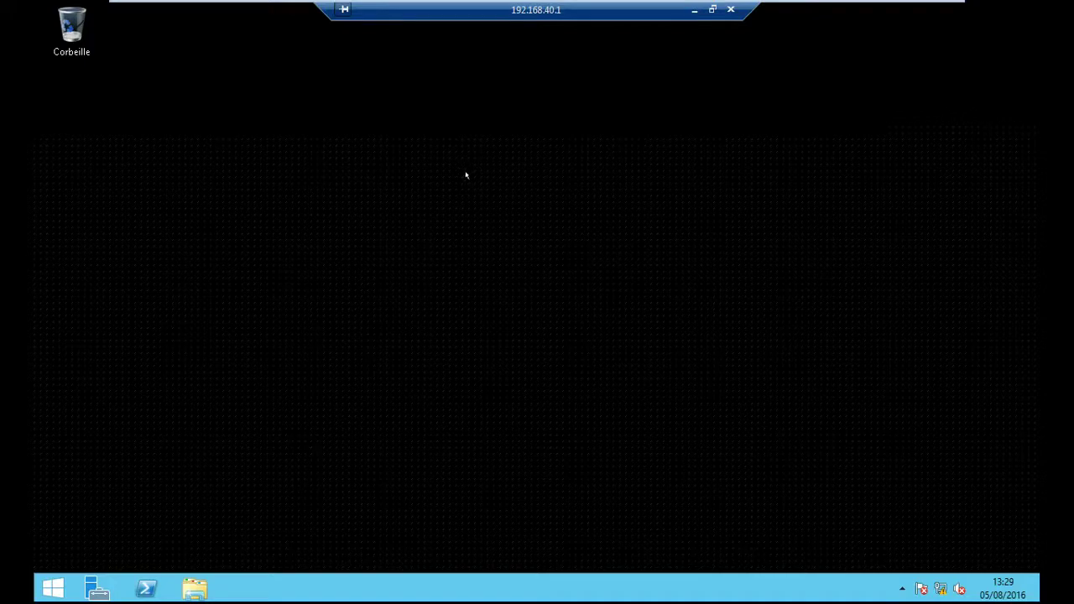
- Launch Utilisateurs et ordinateurs Active Directory from the Start screen's Outils d'administration folder
left_click(46, 586)
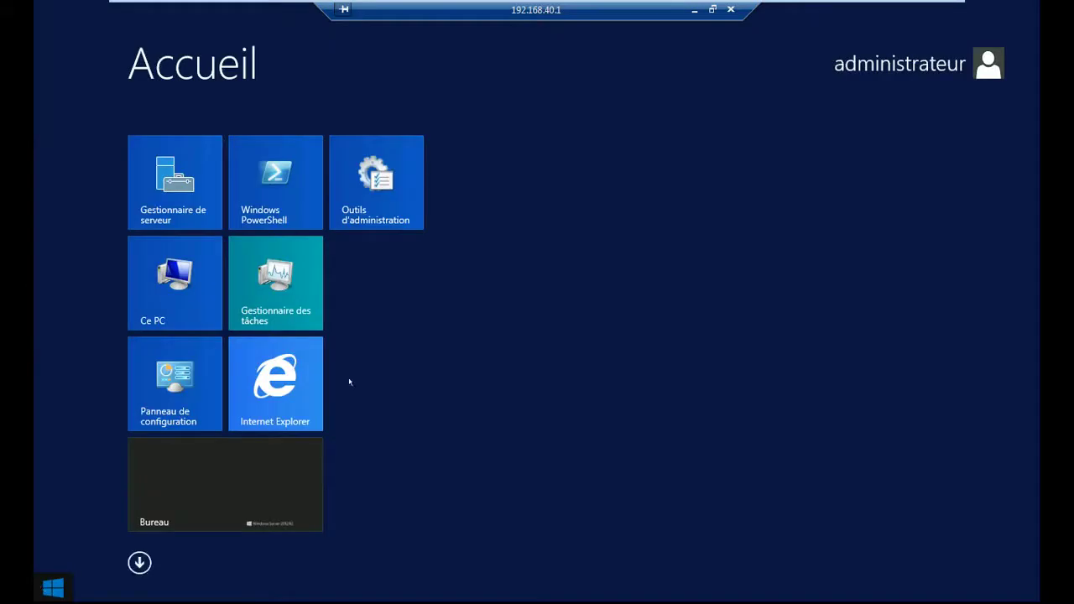
left_click(376, 203)
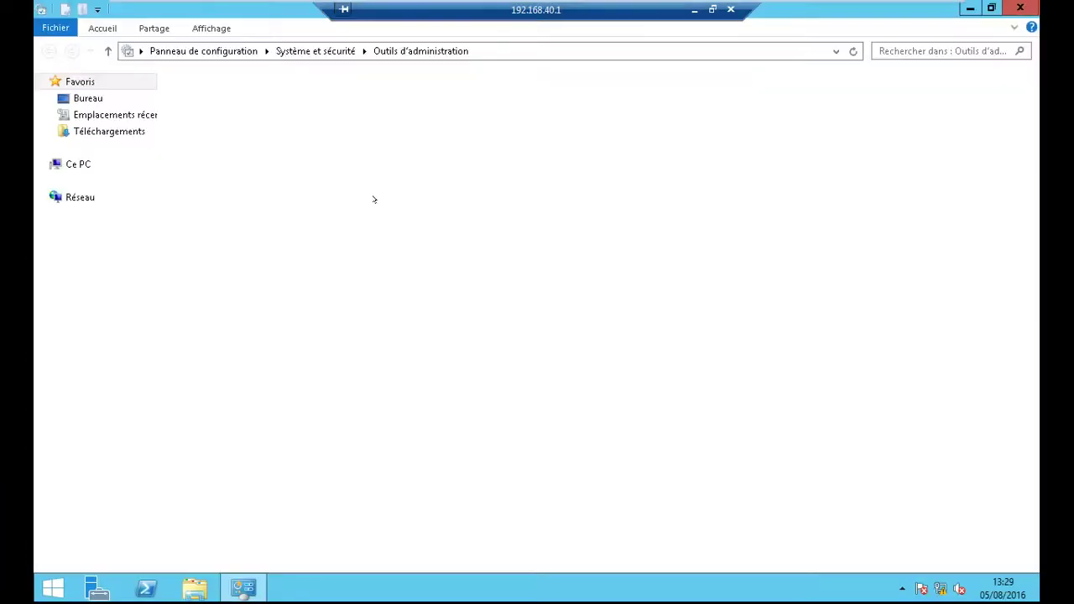
left_click_drag(1037, 275, 1034, 381)
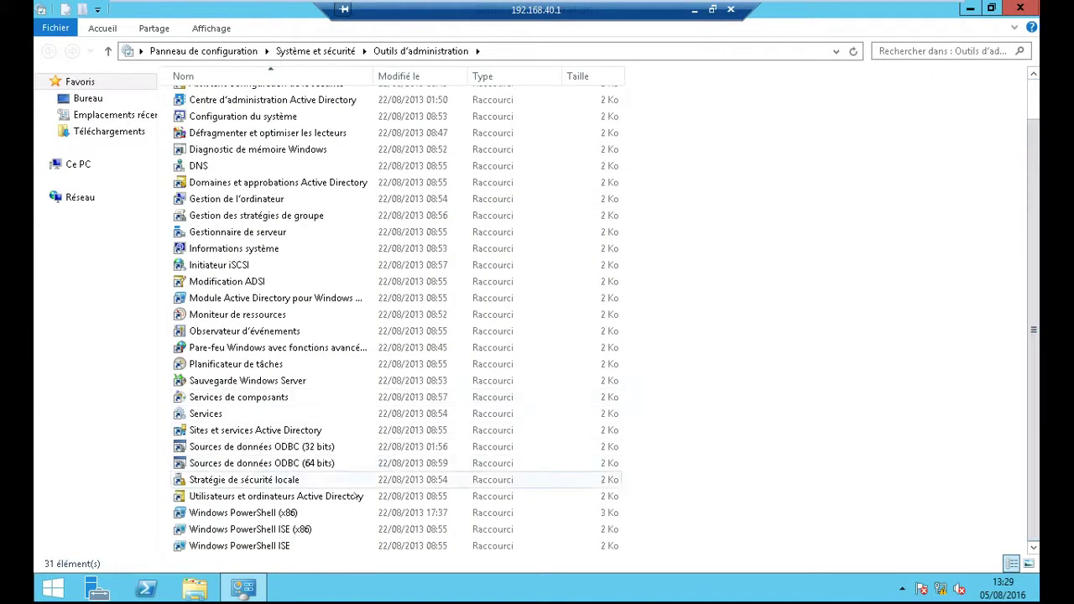
left_click(359, 497)
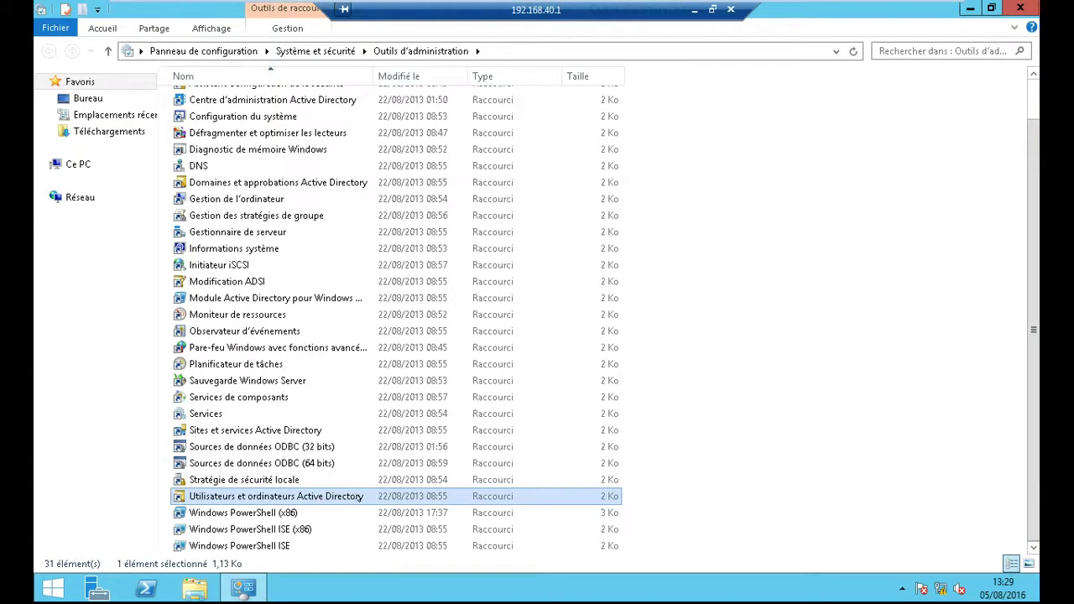
double_click(365, 497)
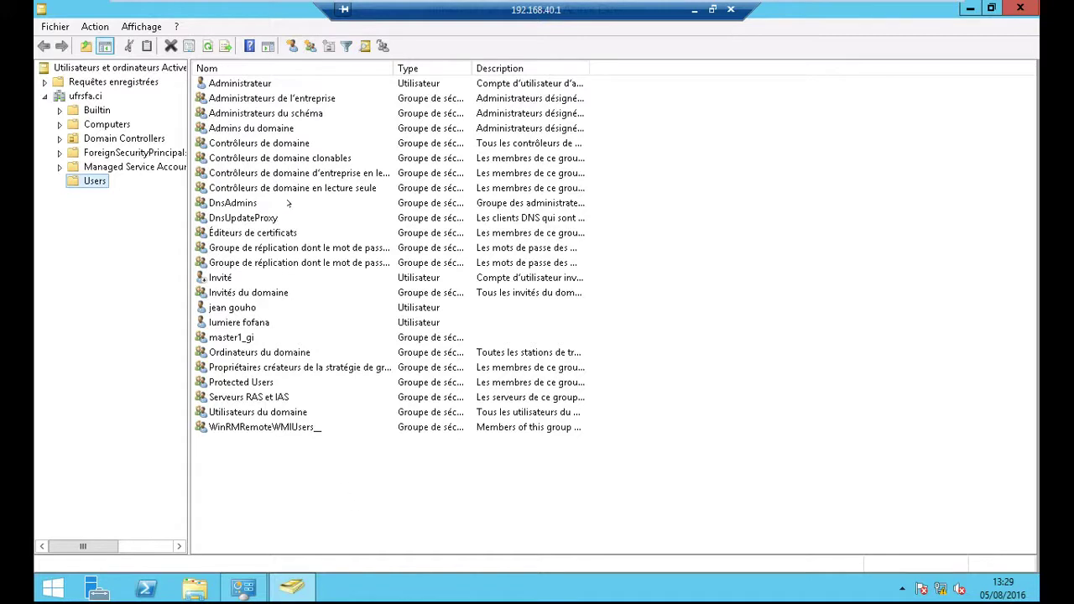
- Start a new user in Users, entering the first name, surname and logon name
left_click(291, 46)
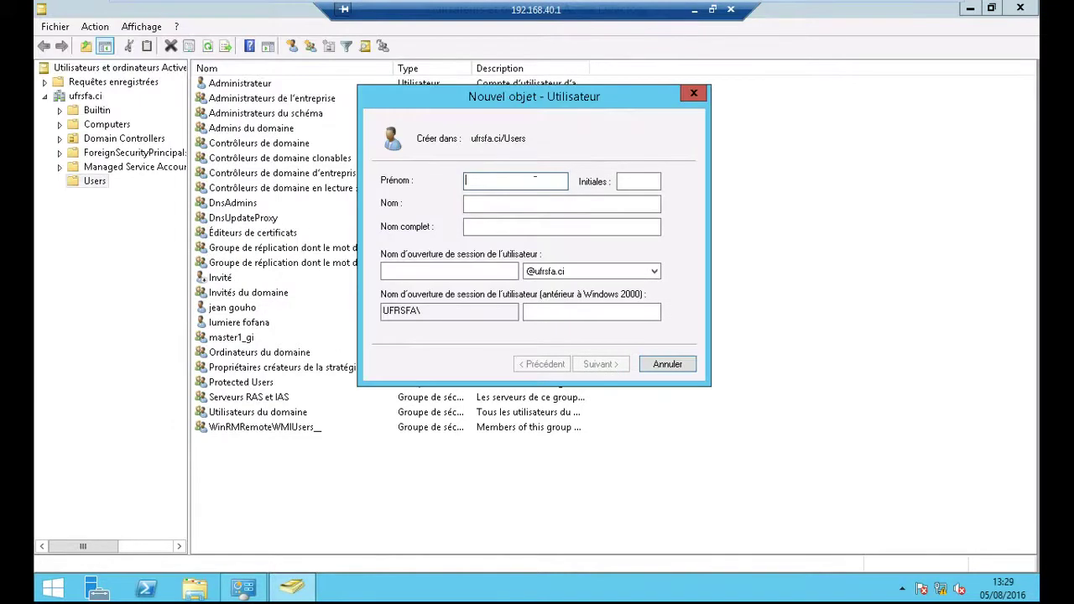
key("Tab")
key("Tab")
key("Tab")
key("Tab")
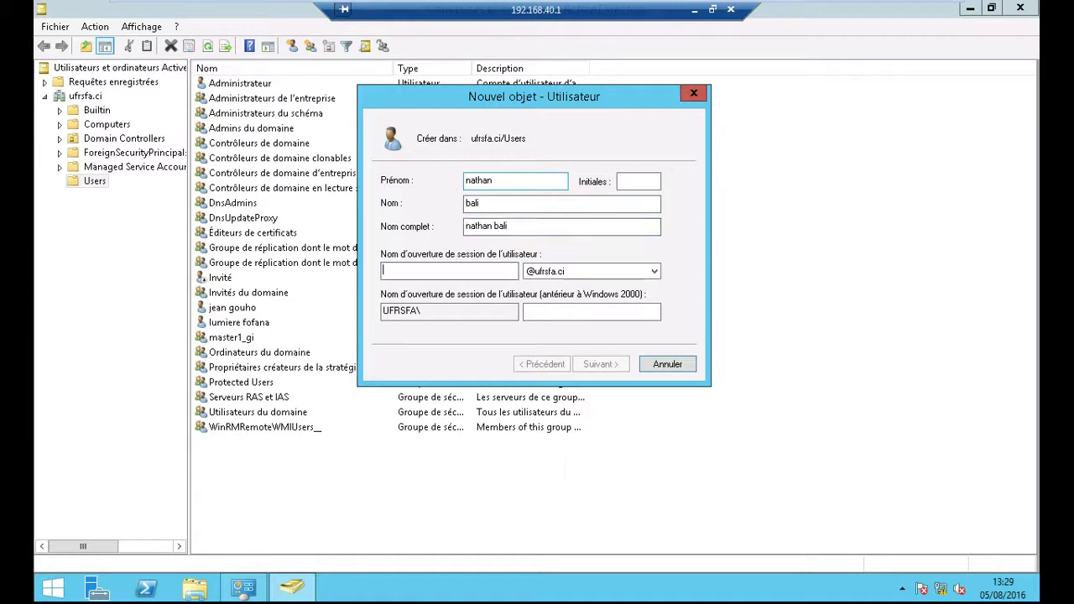
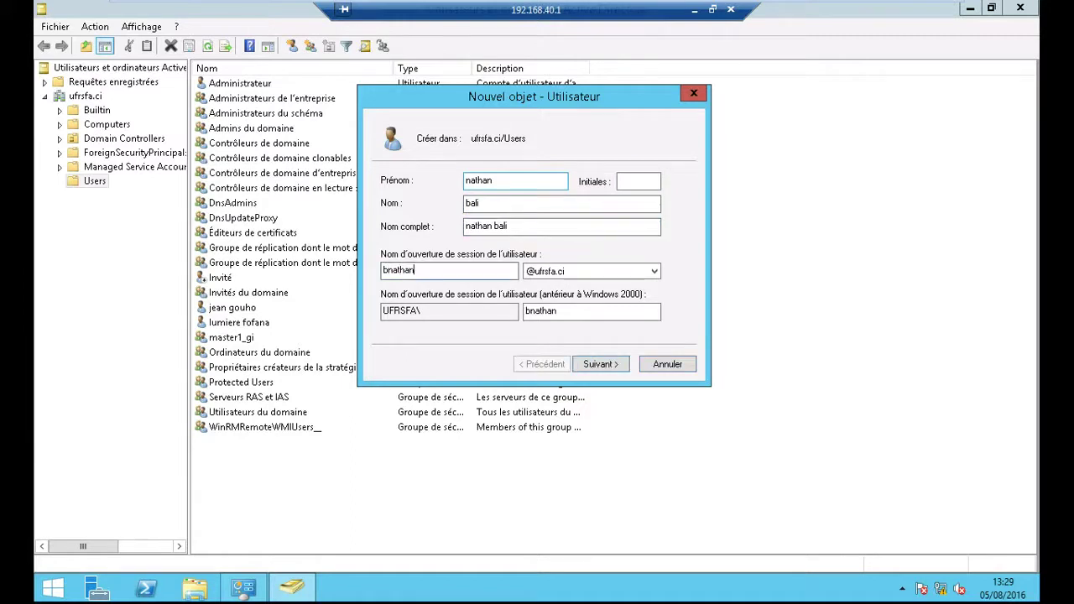
- Make the password unchangeable by the user and never-expiring, set the password, and finish
left_click(613, 364)
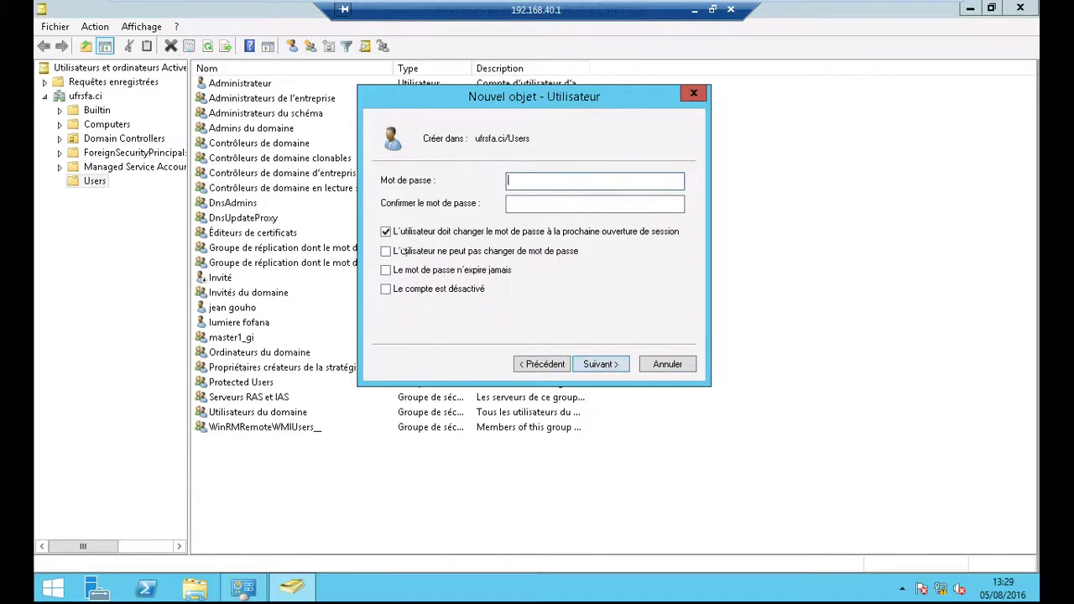
left_click(385, 251)
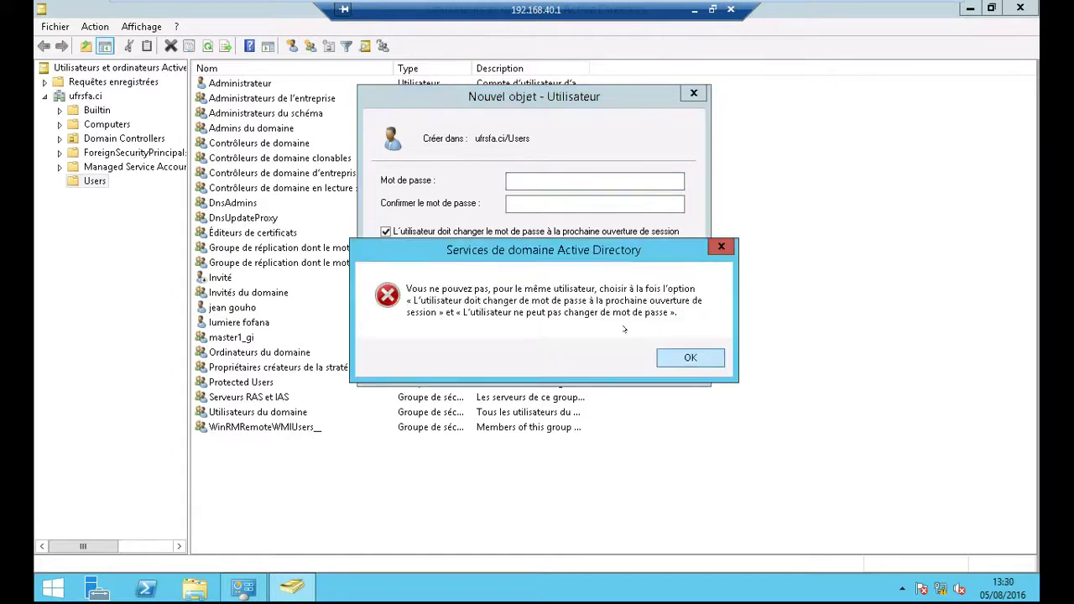
left_click(685, 364)
left_click(386, 232)
left_click(386, 251)
left_click(385, 269)
left_click(546, 181)
type("••••••••")
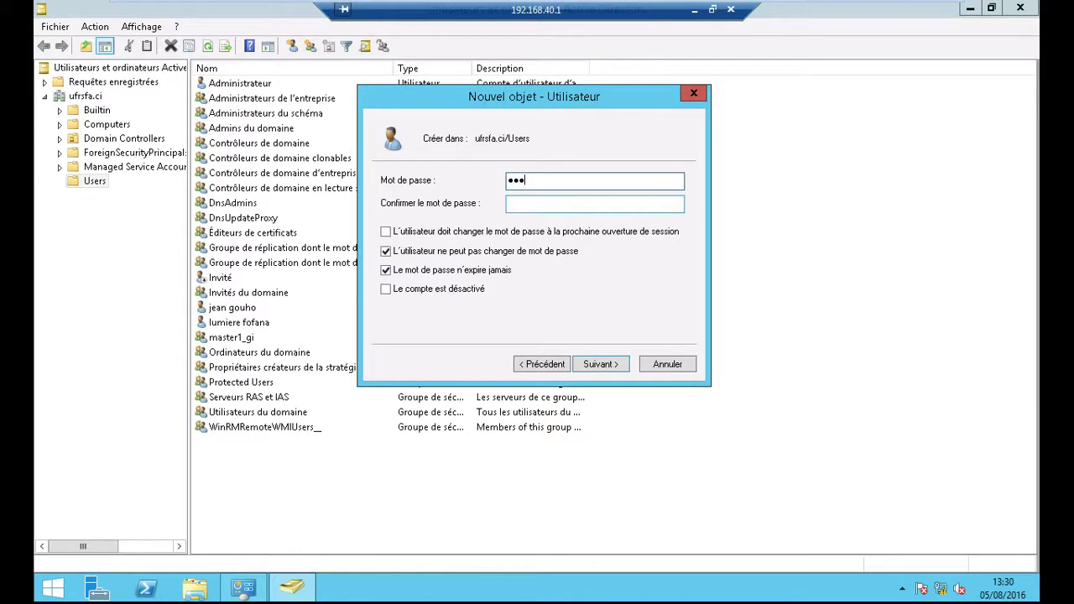
type("••")
key("Tab")
type("••••••••")
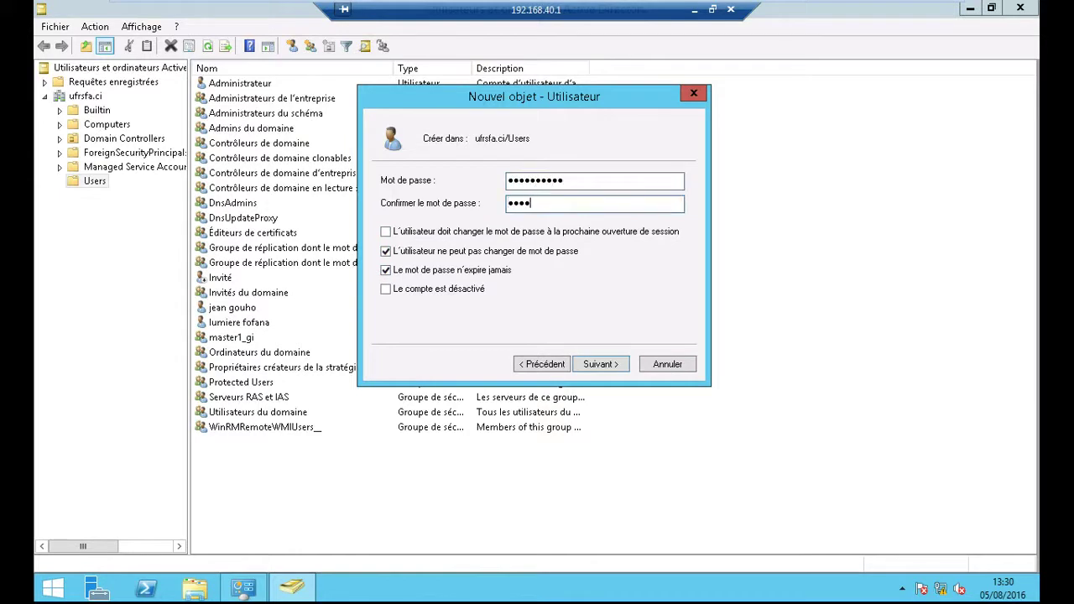
type("••")
left_click(577, 365)
left_click(593, 364)
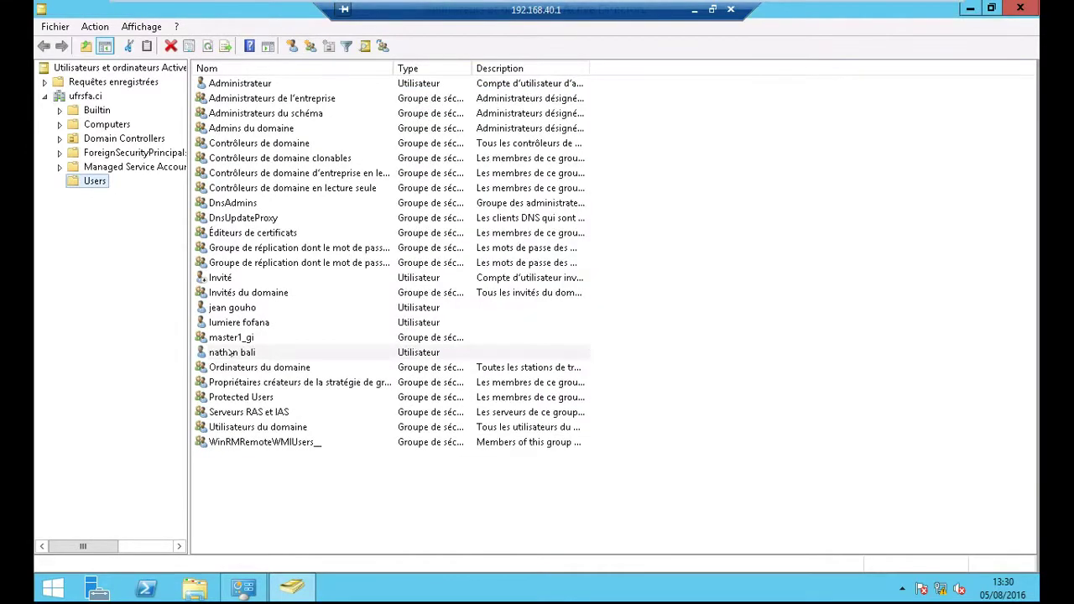
- Create the global security group master1_miage in Users, correcting a typo in its name
left_click(734, 250)
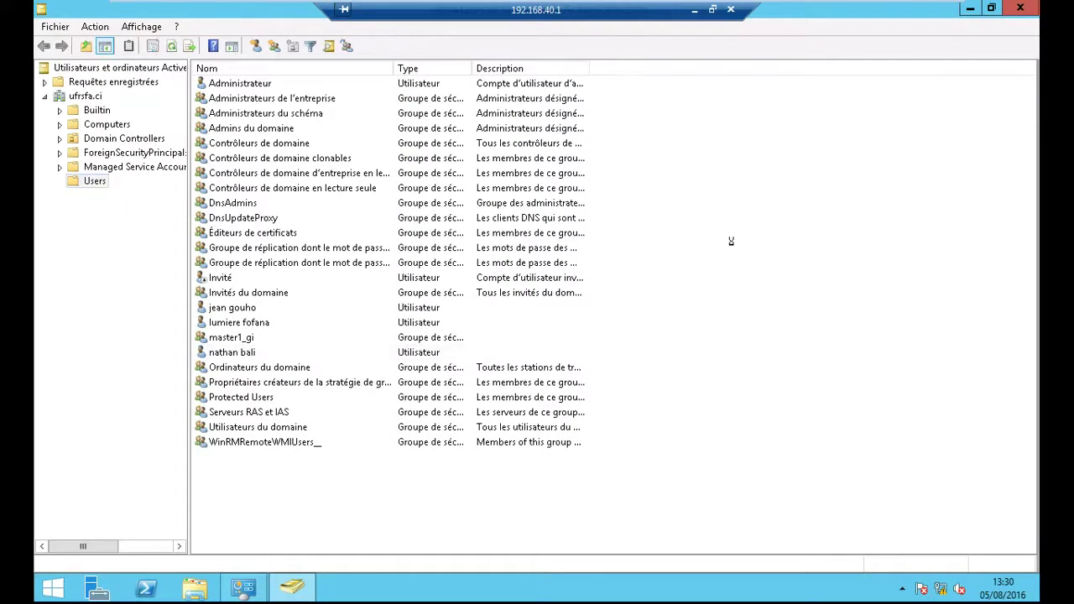
right_click(733, 247)
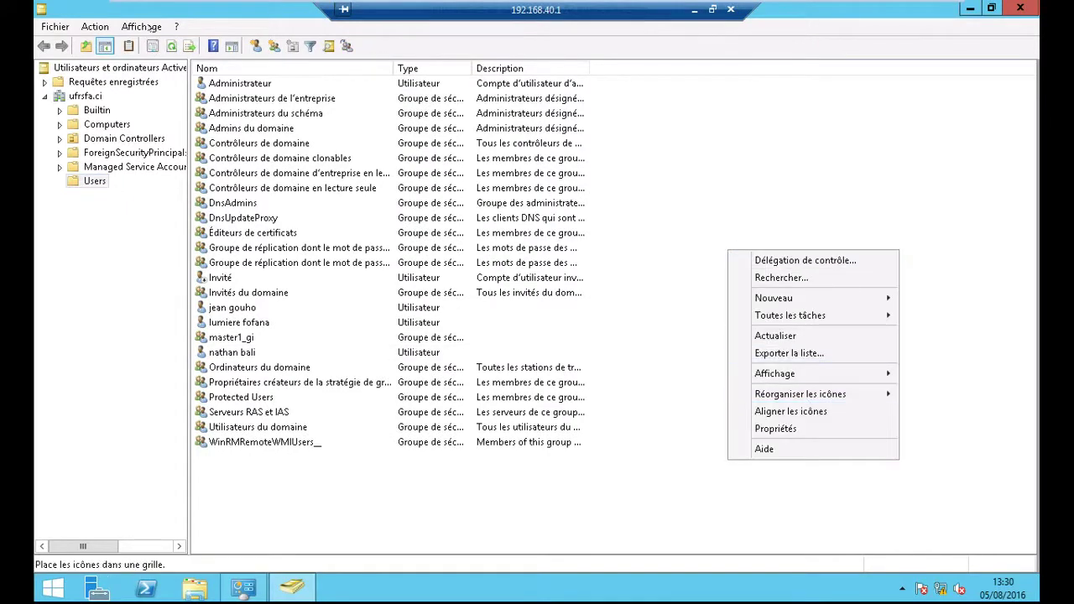
left_click(275, 45)
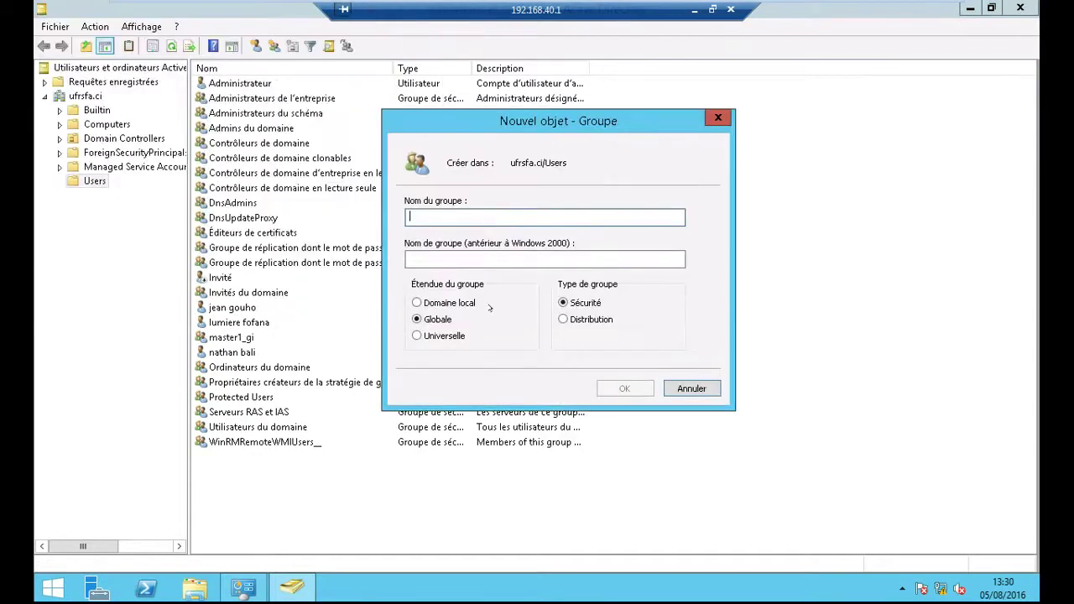
type("master")
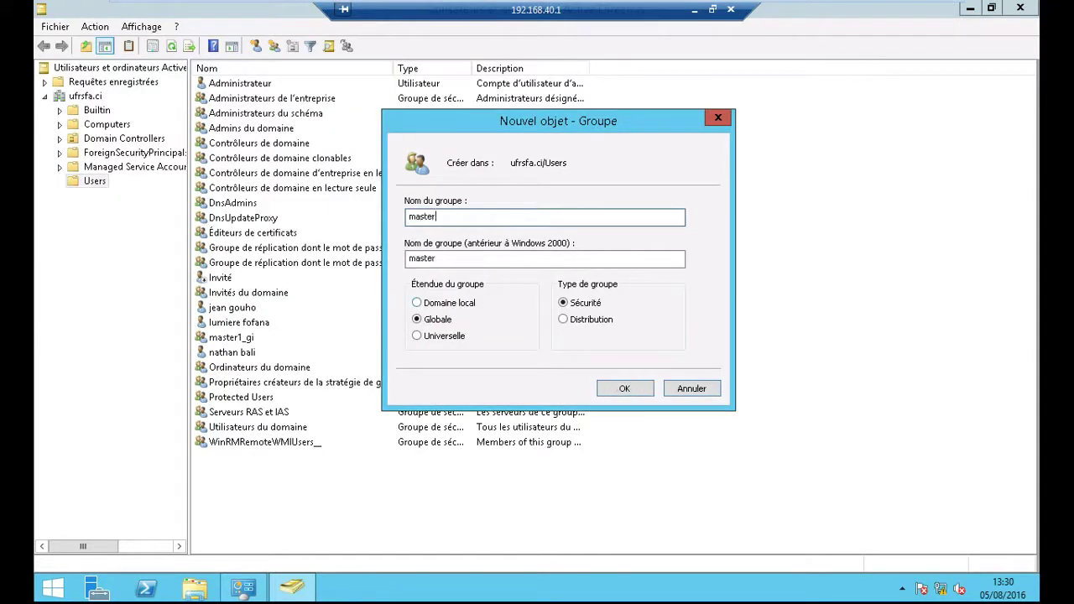
type("1_miab")
key("BackSpace")
type("ge")
left_click(624, 387)
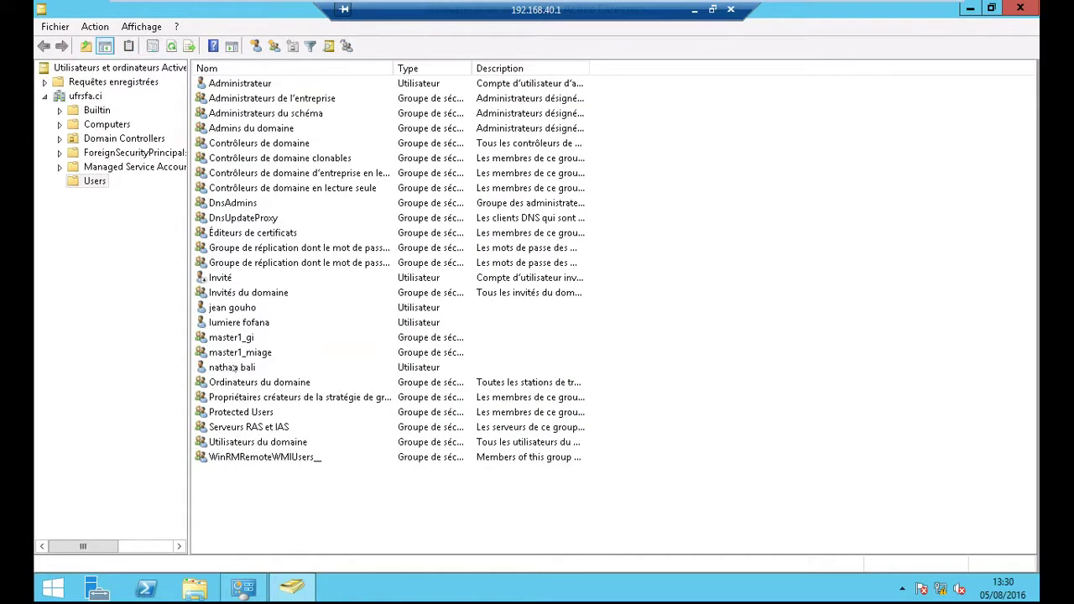
- Add the new user to the master1_miage group, then close the console
right_click(232, 371)
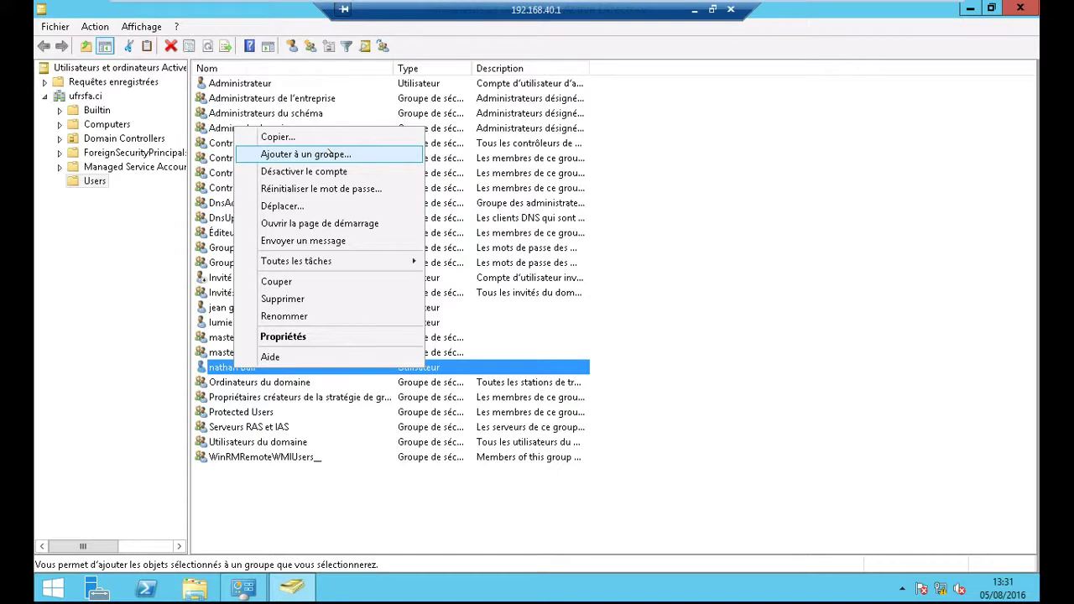
left_click(330, 154)
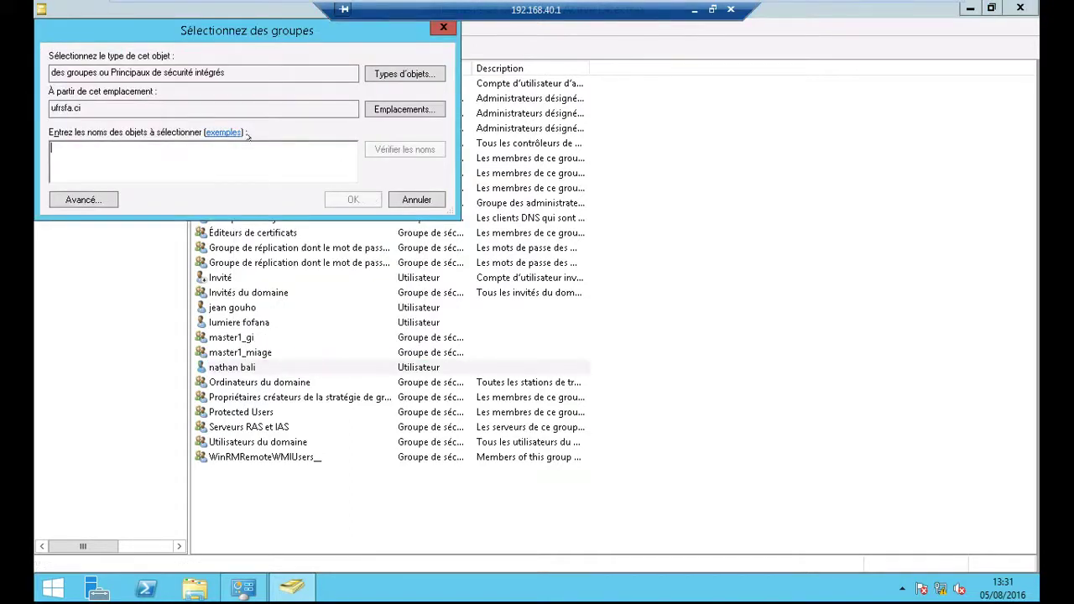
type("mas")
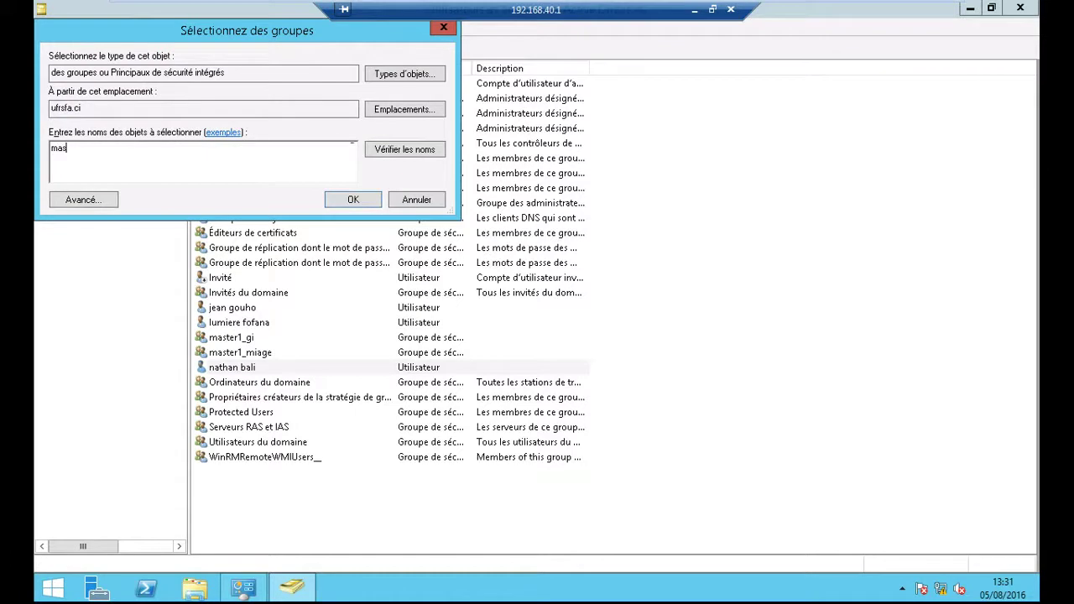
left_click(428, 148)
left_click(128, 163)
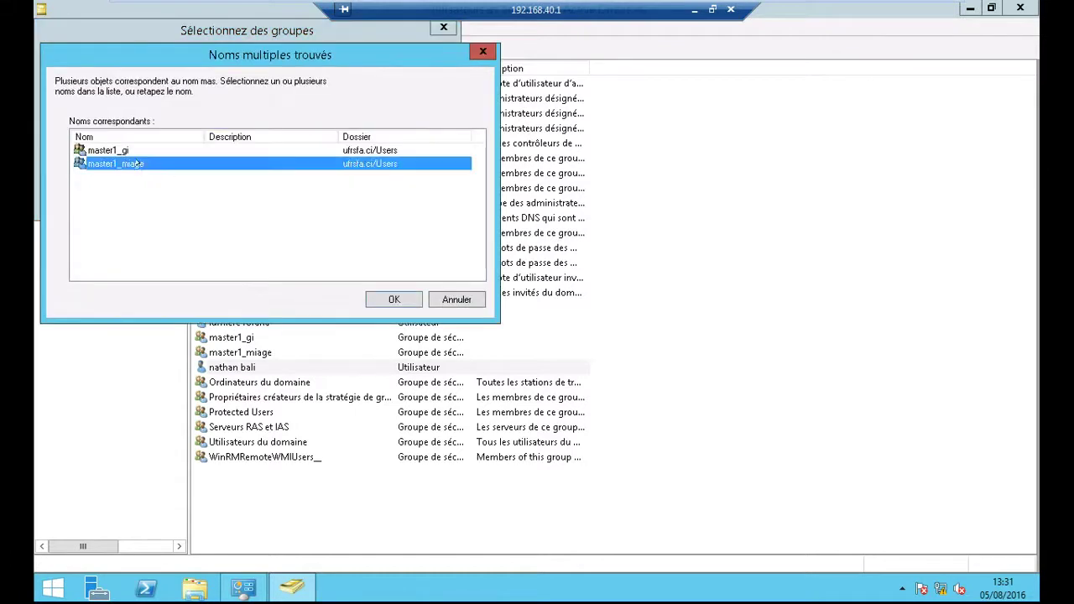
left_click(391, 297)
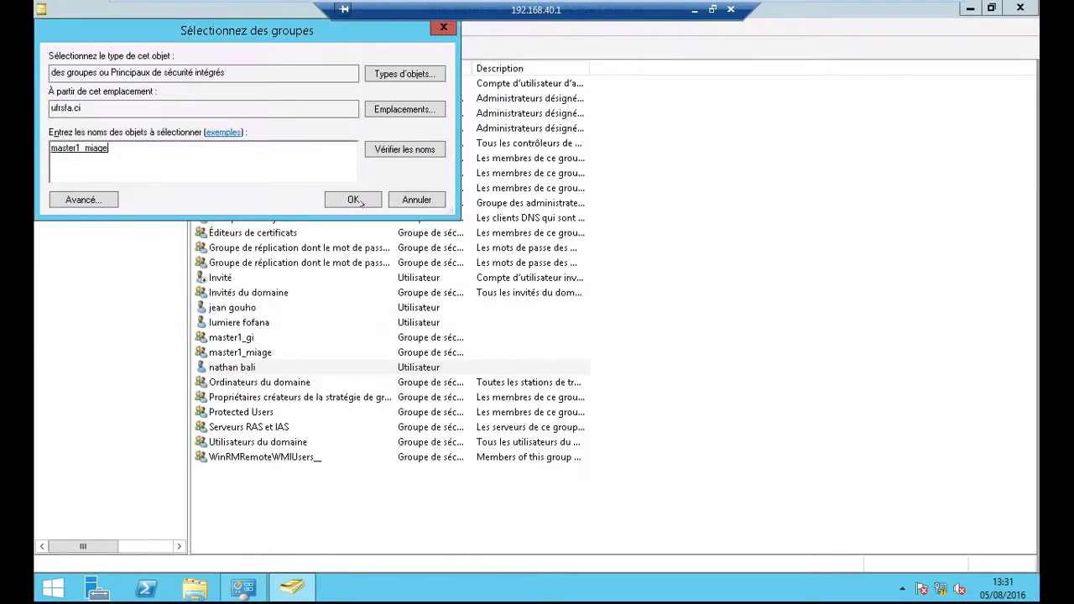
left_click(360, 202)
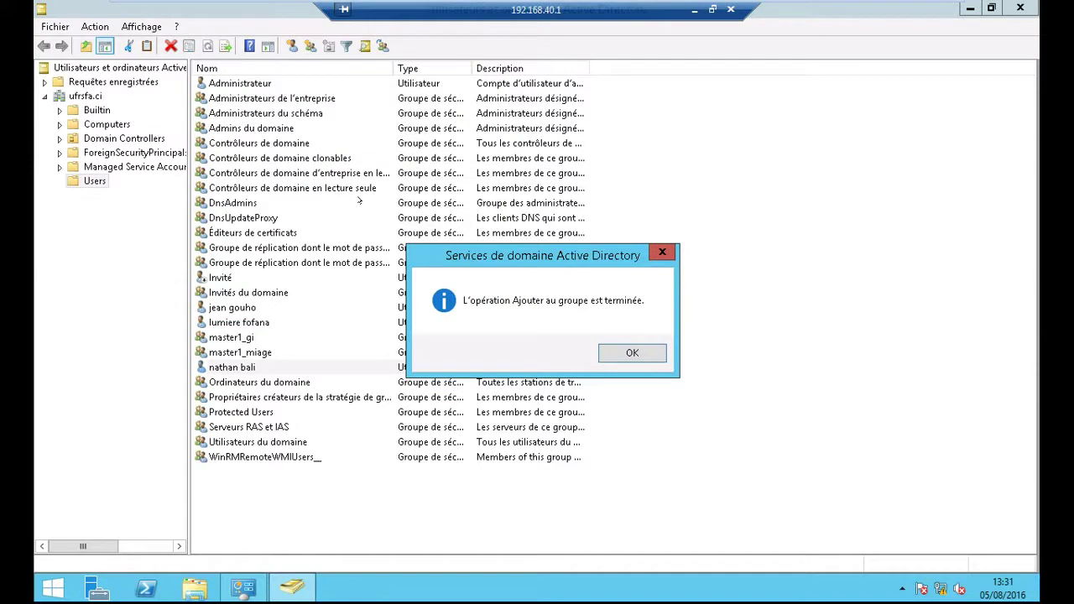
left_click(641, 356)
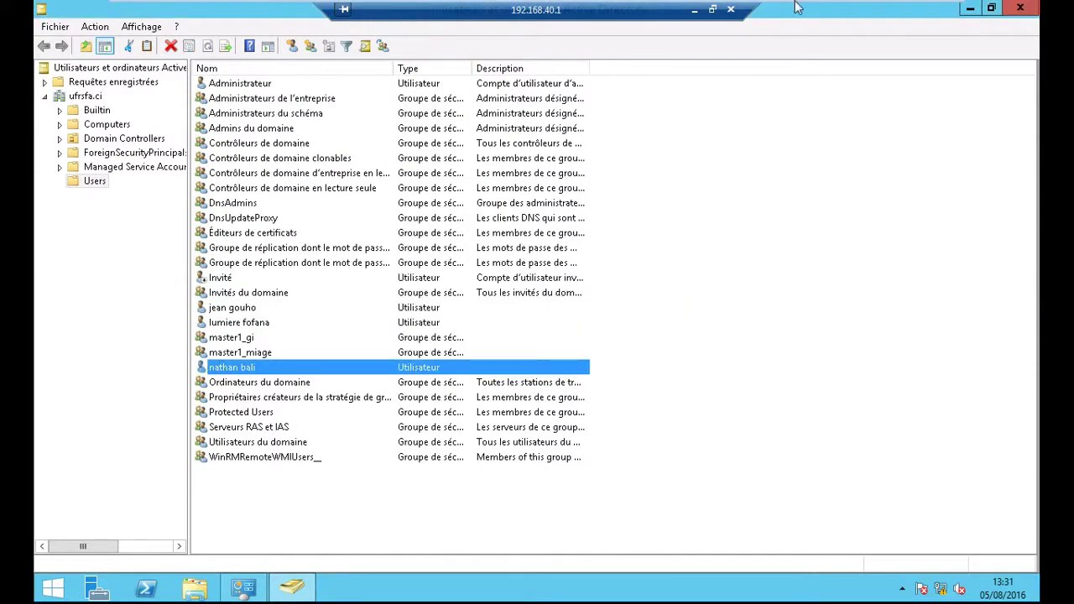
left_click(1018, 8)
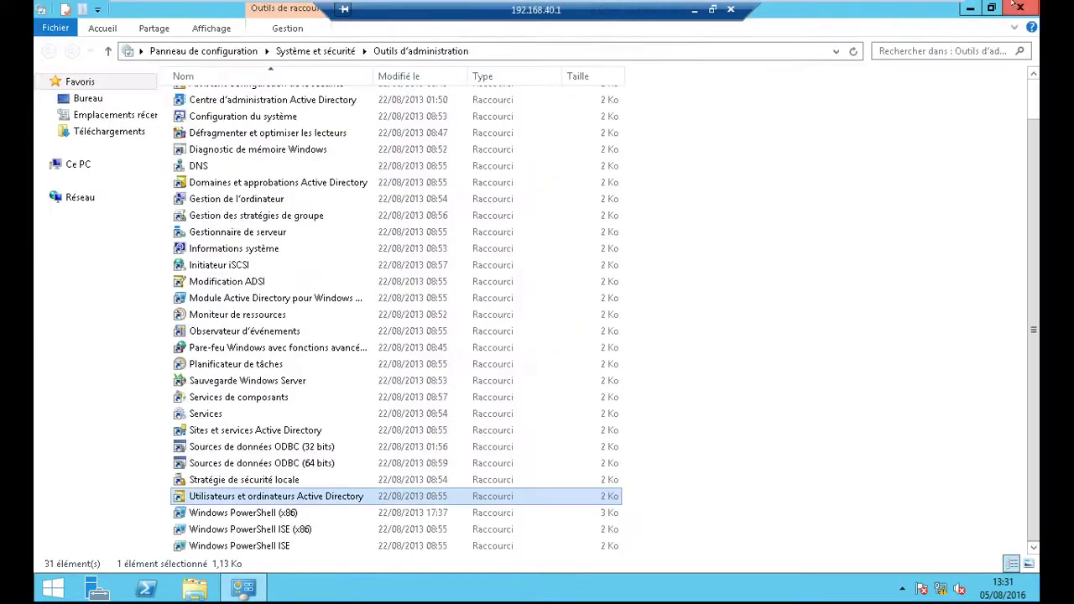
- Close the administrative tools folder and disconnect the remote desktop session to 192.168.40.1
left_click(1015, 10)
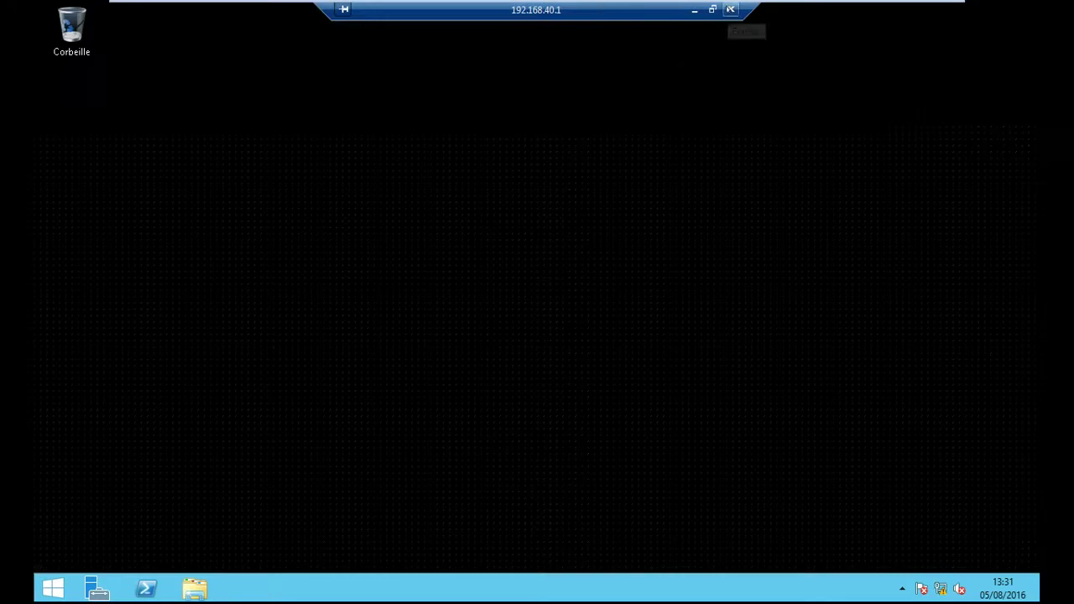
left_click(730, 9)
left_click(608, 356)
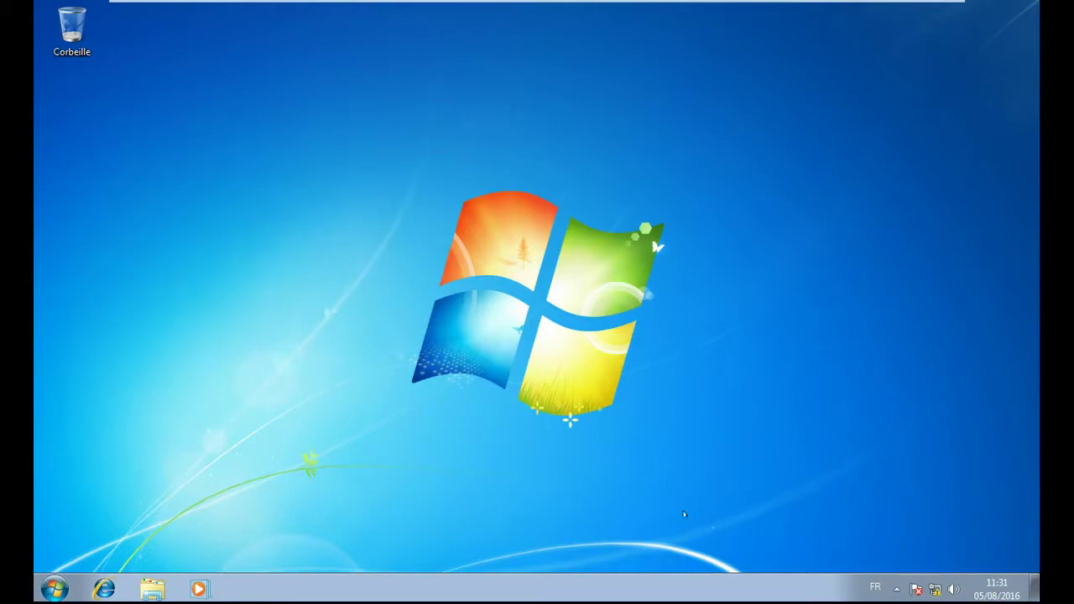
- Sign in to the serveur SFA virtual machine as administrateur
mouse_move(400, 4)
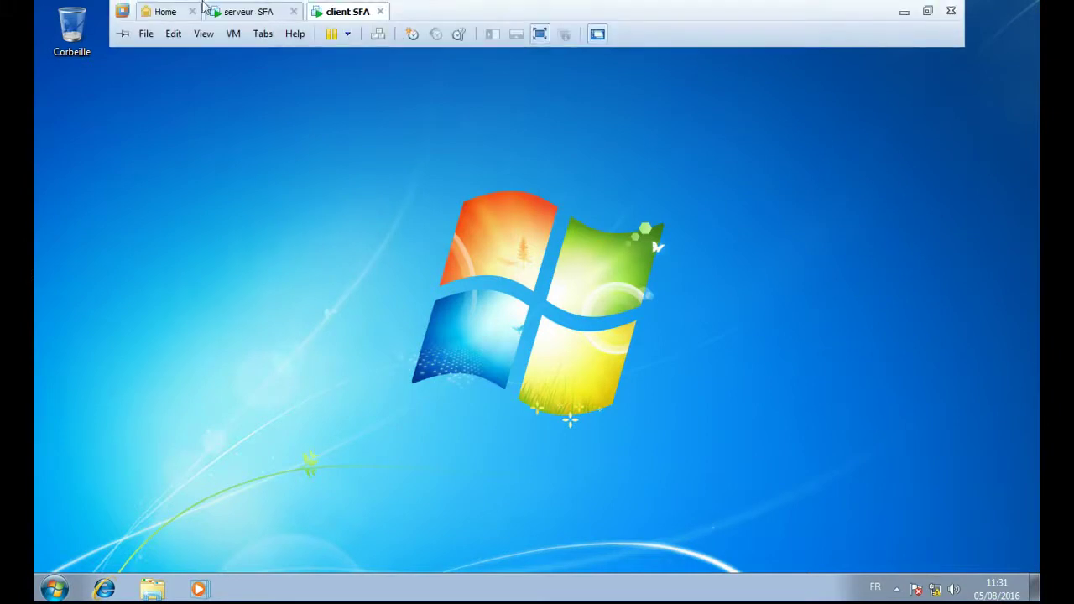
left_click(252, 12)
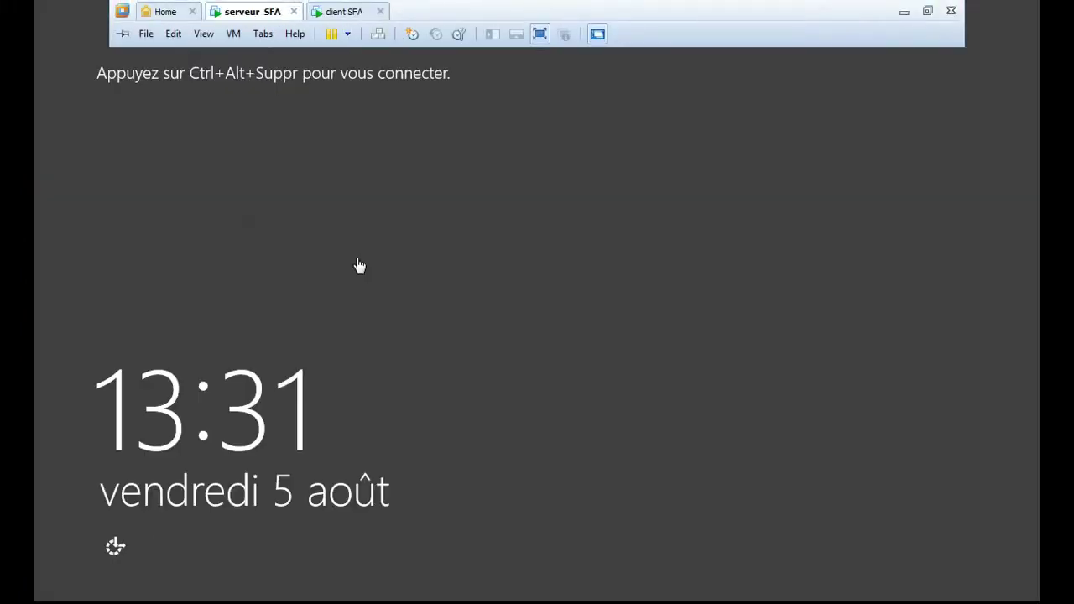
left_click(377, 33)
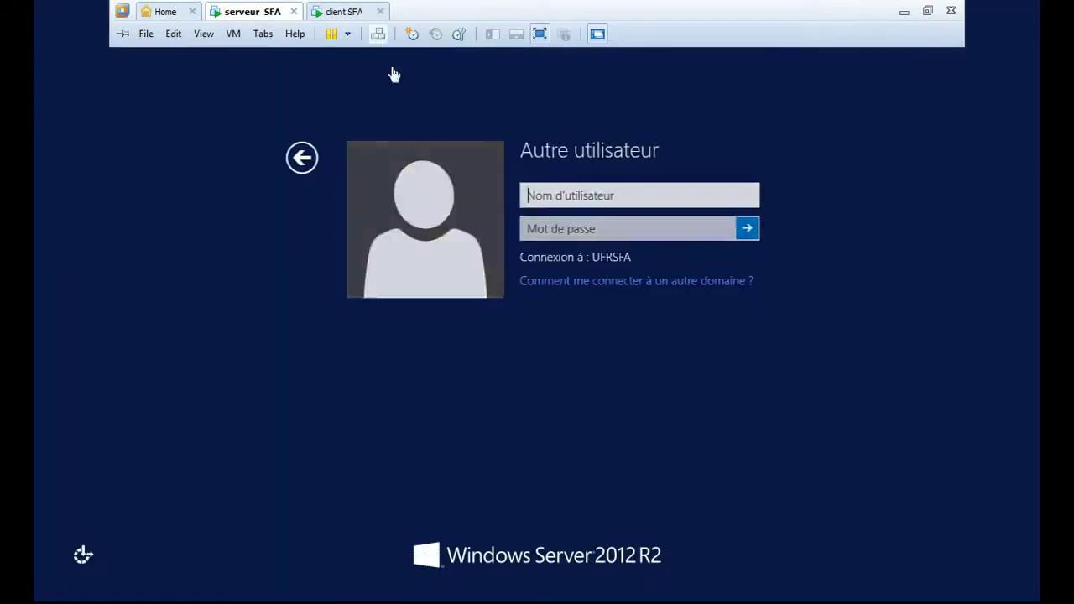
left_click(541, 195)
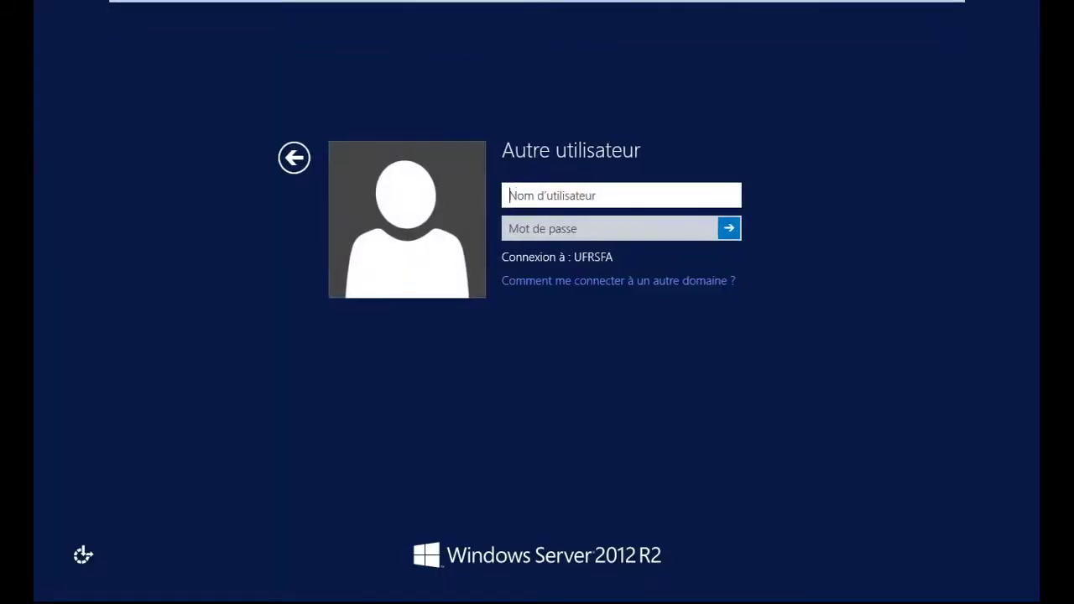
type("administrate")
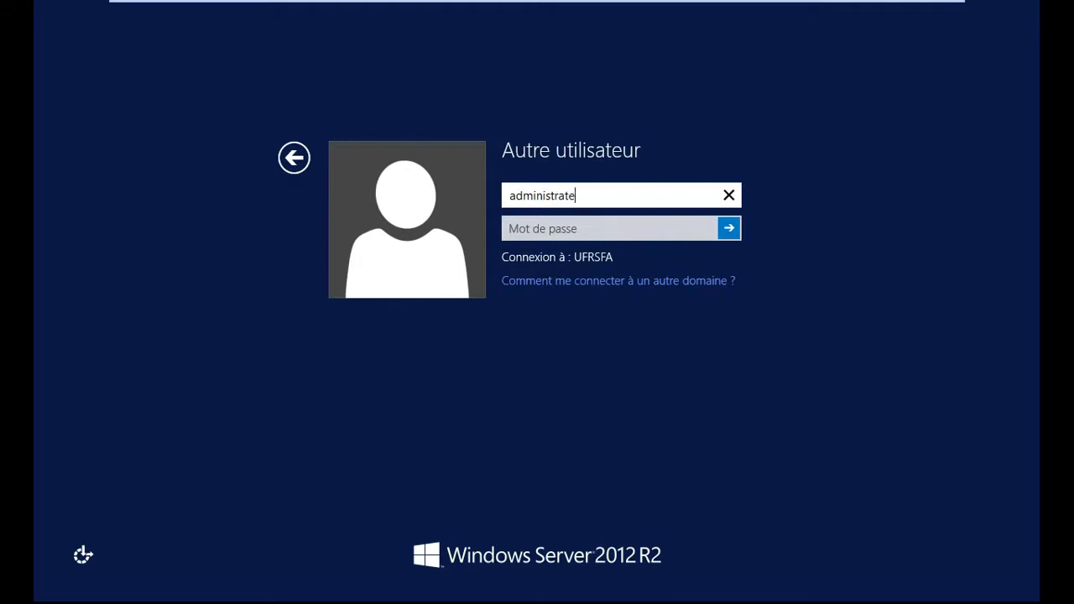
type("ur")
key("Tab")
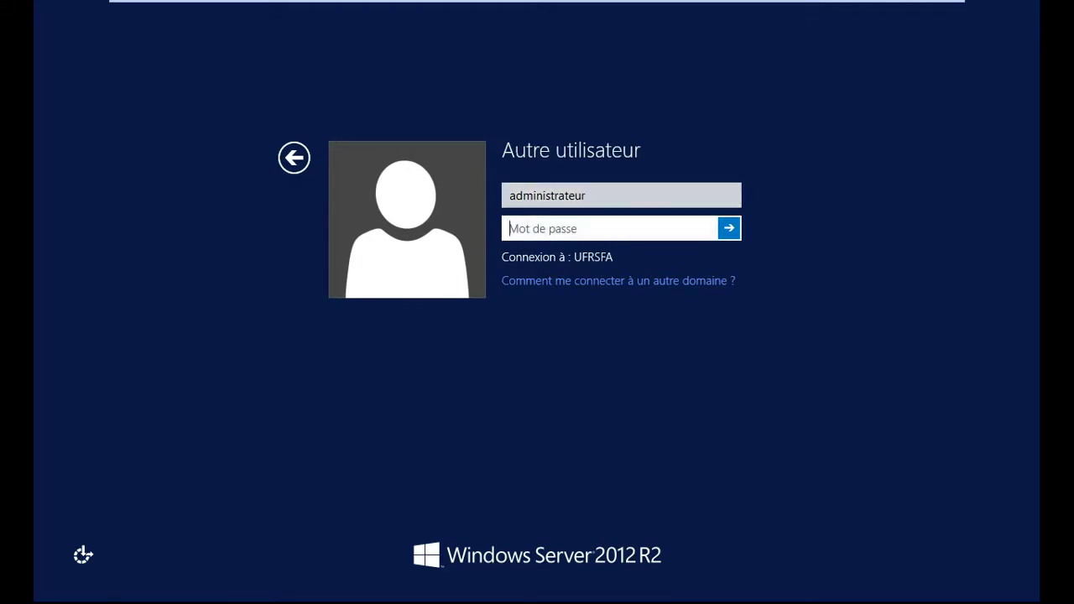
type("••••••••••••")
key("Return")
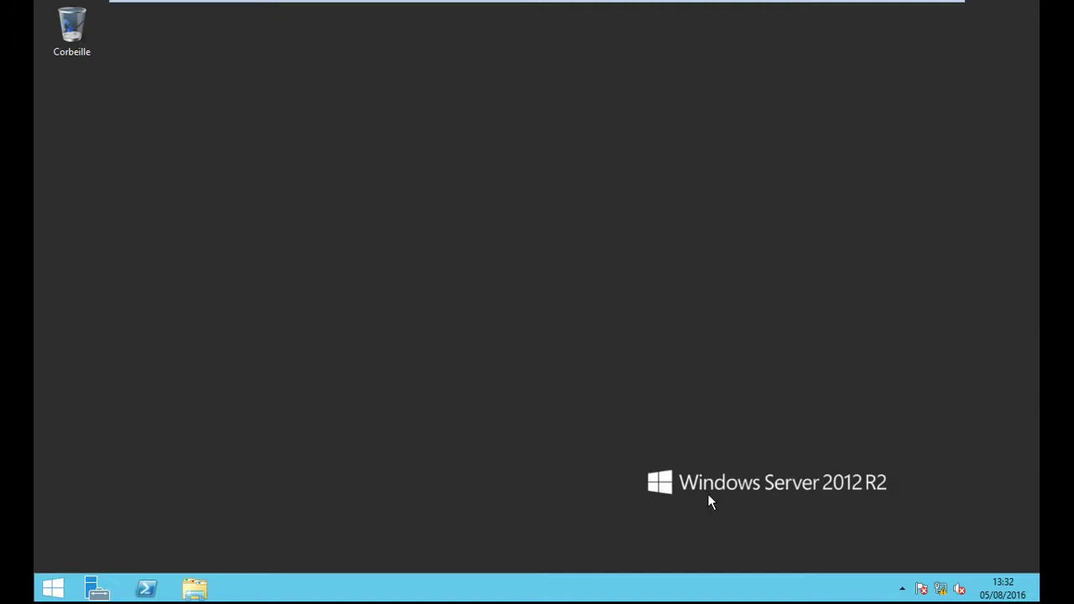
- Launch Utilisateurs et ordinateurs Active Directory from Outils d'administration on the server
left_click(53, 593)
left_click(362, 193)
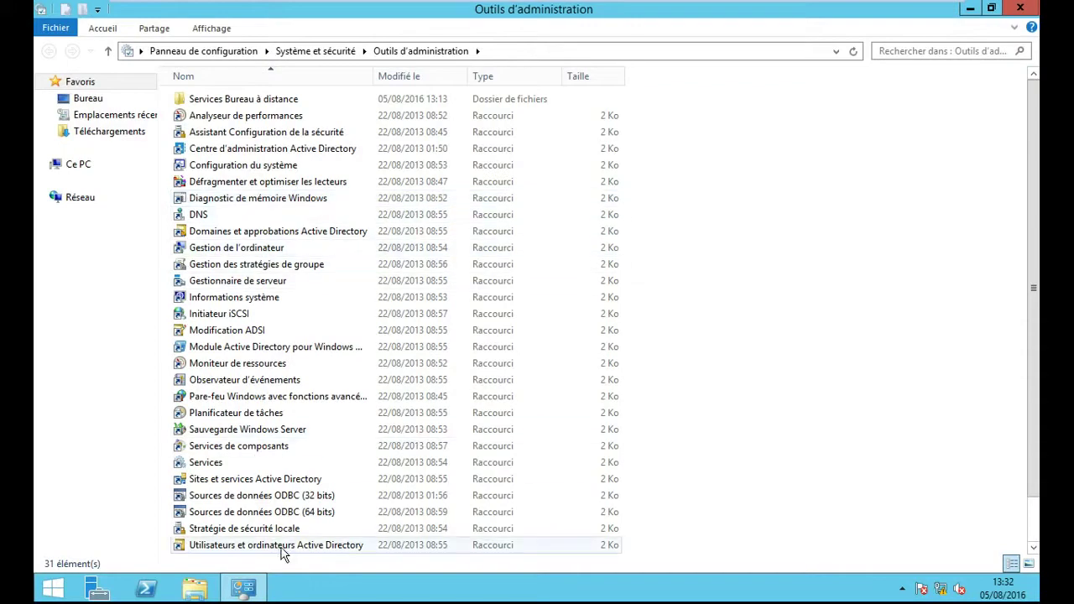
double_click(298, 545)
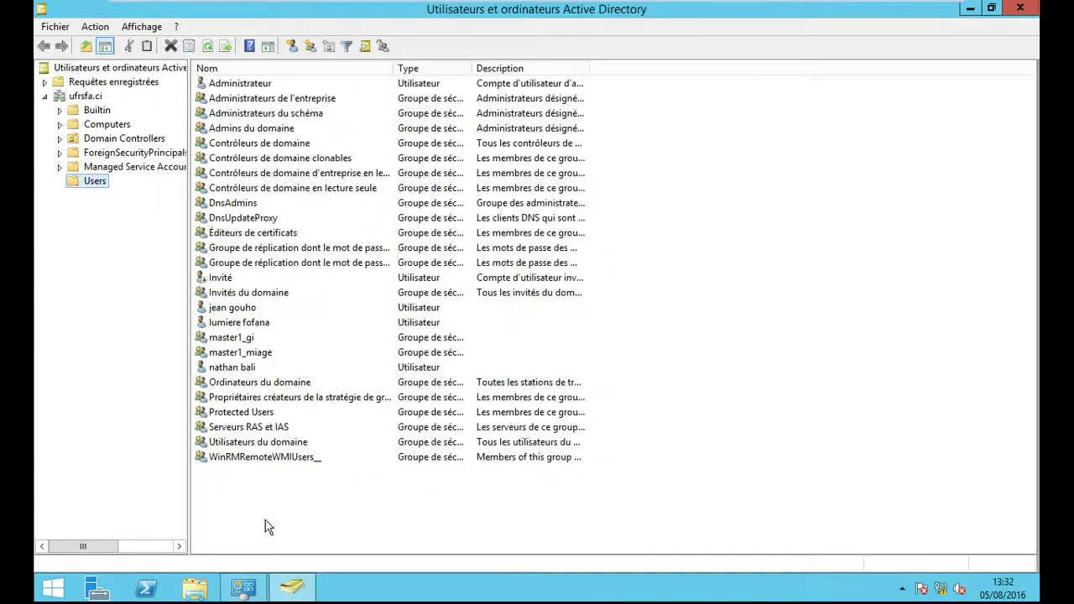
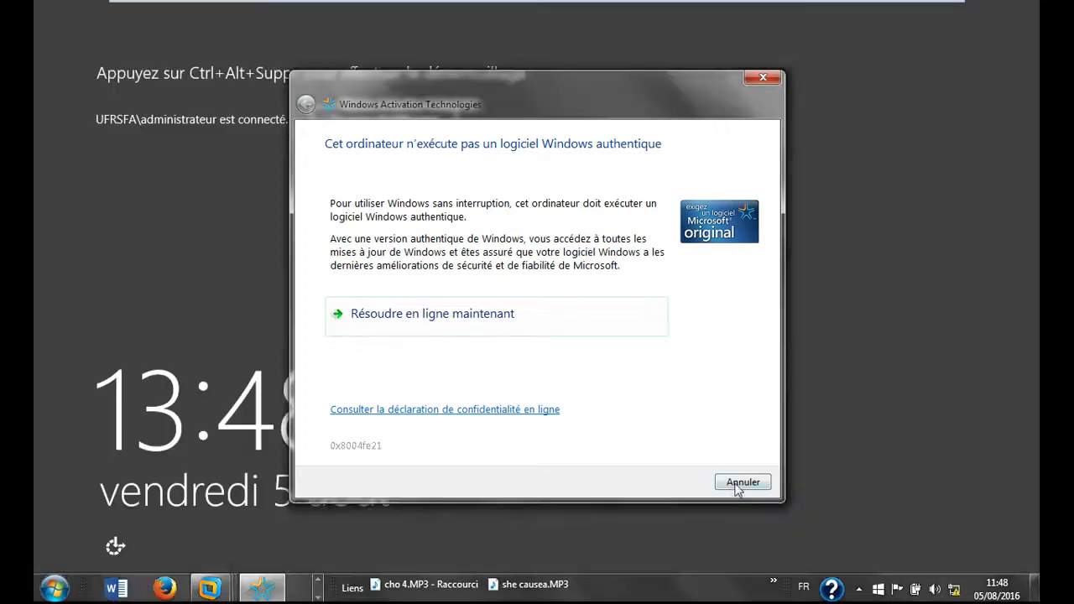
- Dismiss the Windows activation warning and send Ctrl+Alt+Del to bring up the server's password prompt
left_click(741, 482)
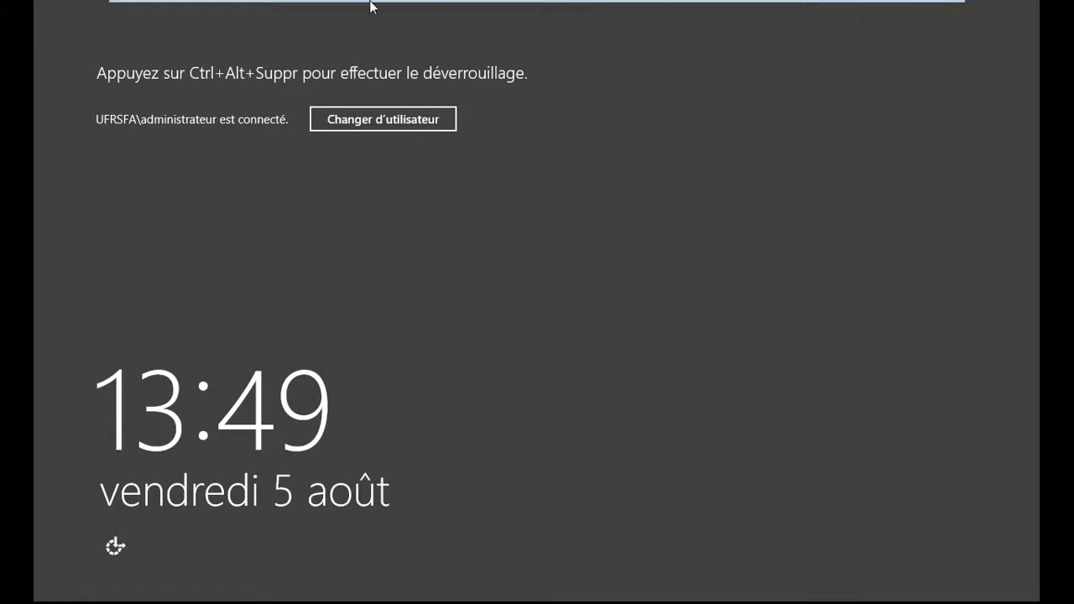
mouse_move(348, 5)
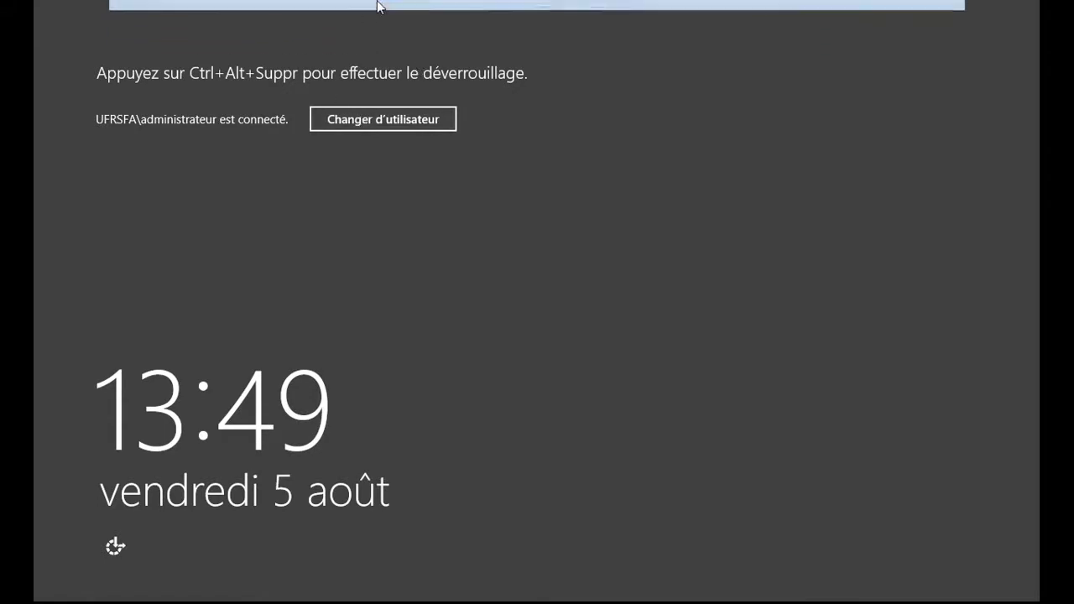
left_click(377, 34)
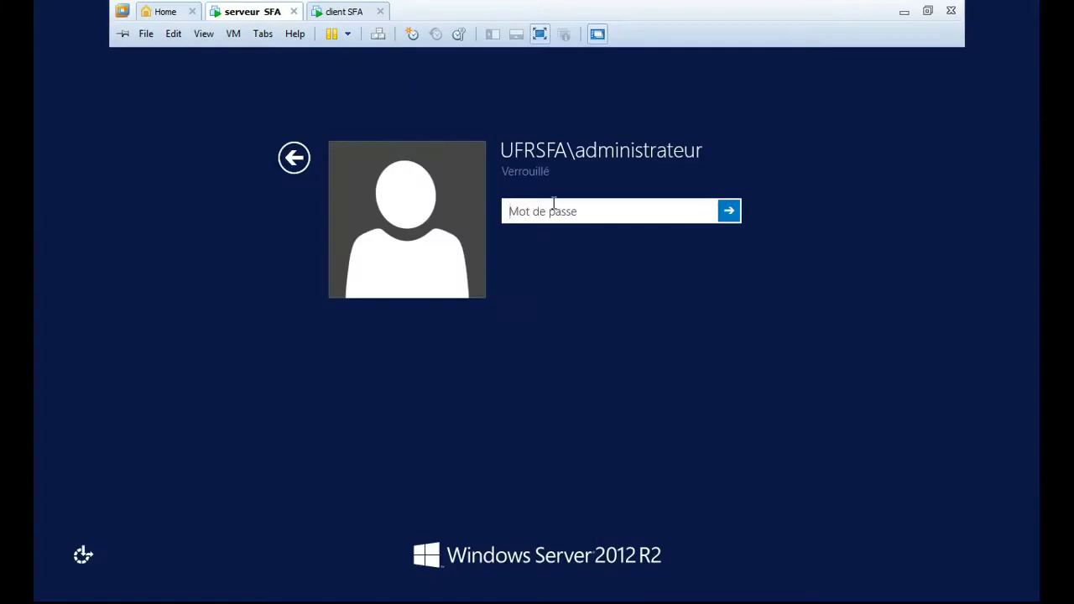
- Unlock the server with the administrator password and close Utilisateurs et ordinateurs Active Directory
type("••••••")
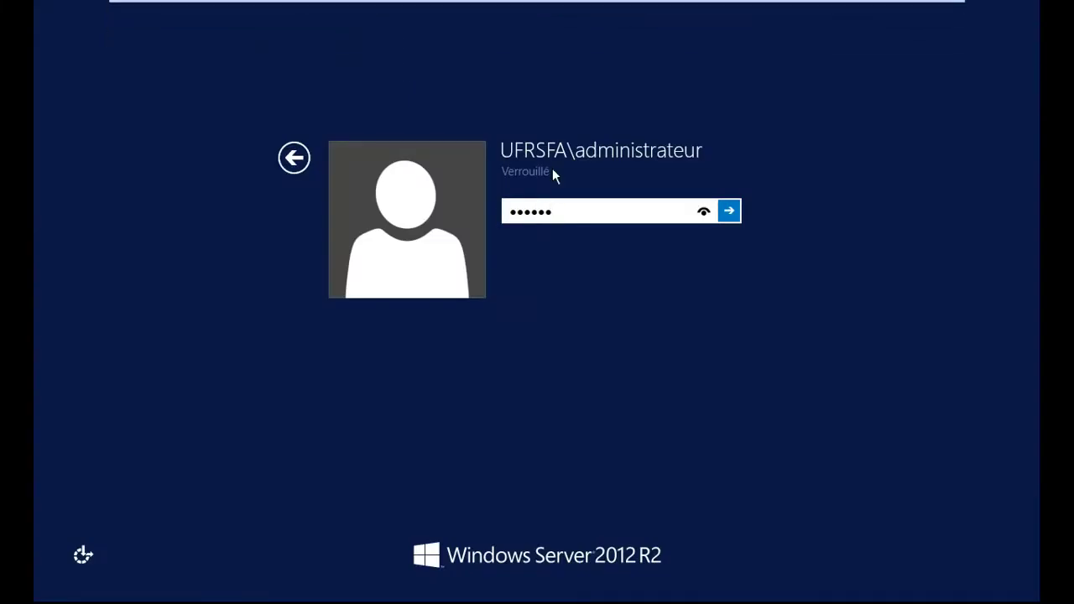
type("••")
key("BackSpace")
key("BackSpace")
key("BackSpace")
key("BackSpace")
key("BackSpace")
key("BackSpace")
key("BackSpace")
key("BackSpace")
type("••••••••••••")
key("Return")
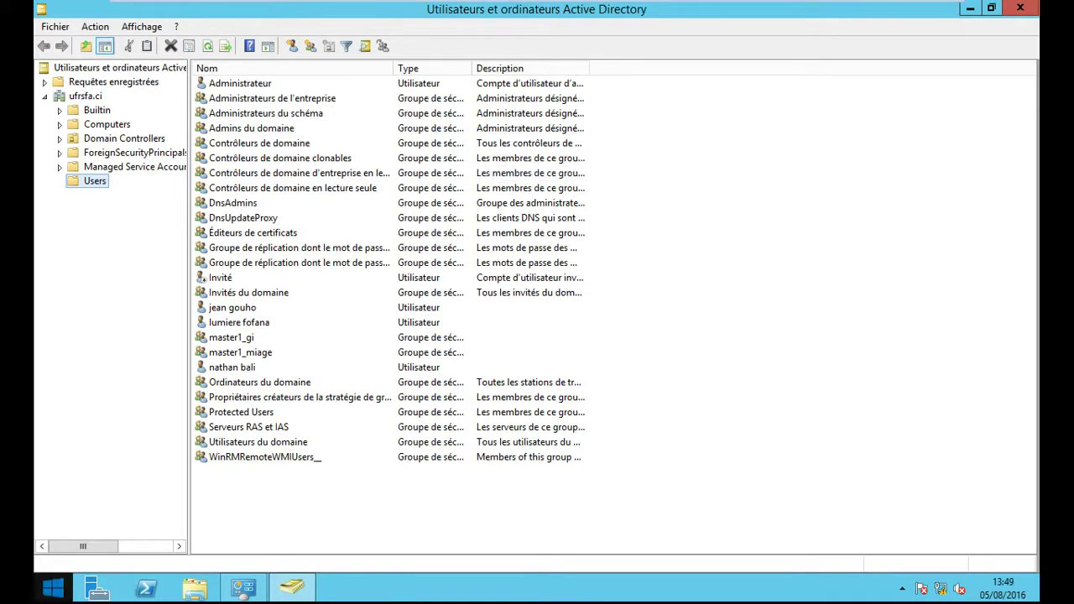
left_click(1032, 8)
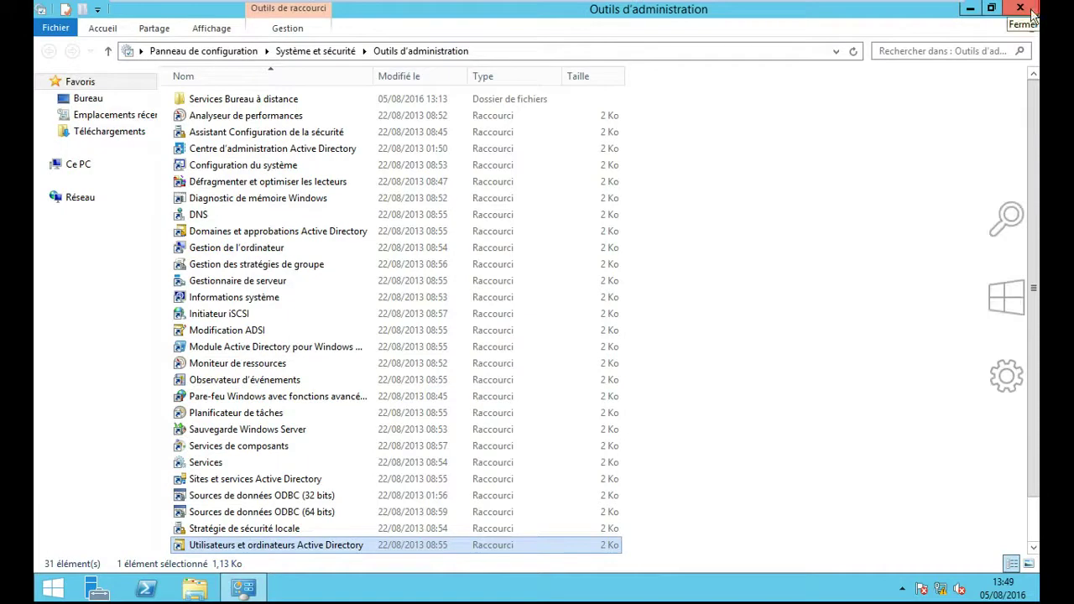
mouse_move(1039, 195)
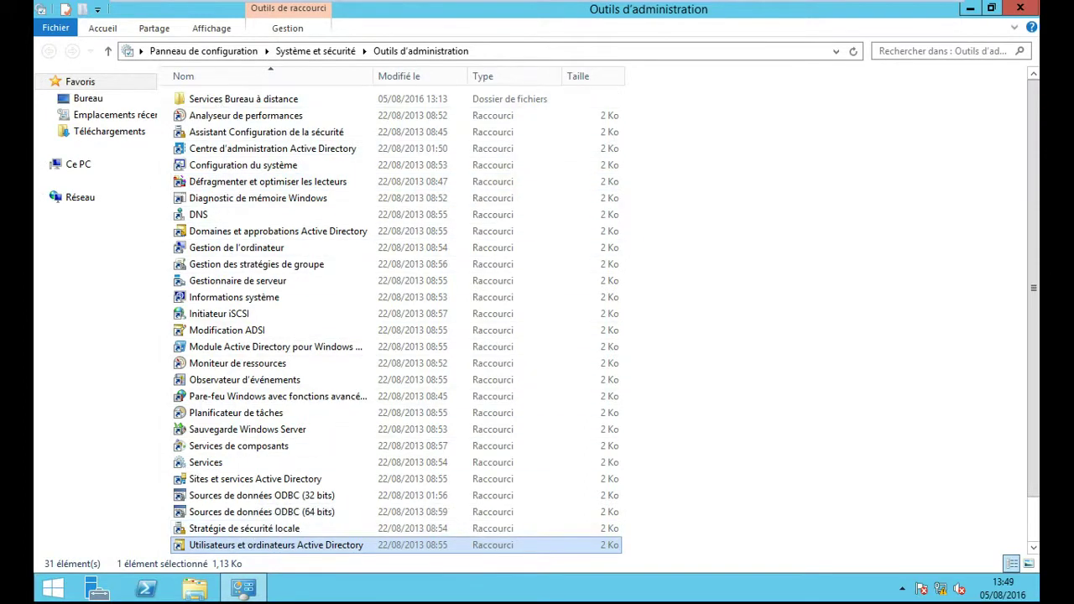
- Close the Outils d'administration folder and launch Gestionnaire de serveur from the taskbar
left_click(1023, 8)
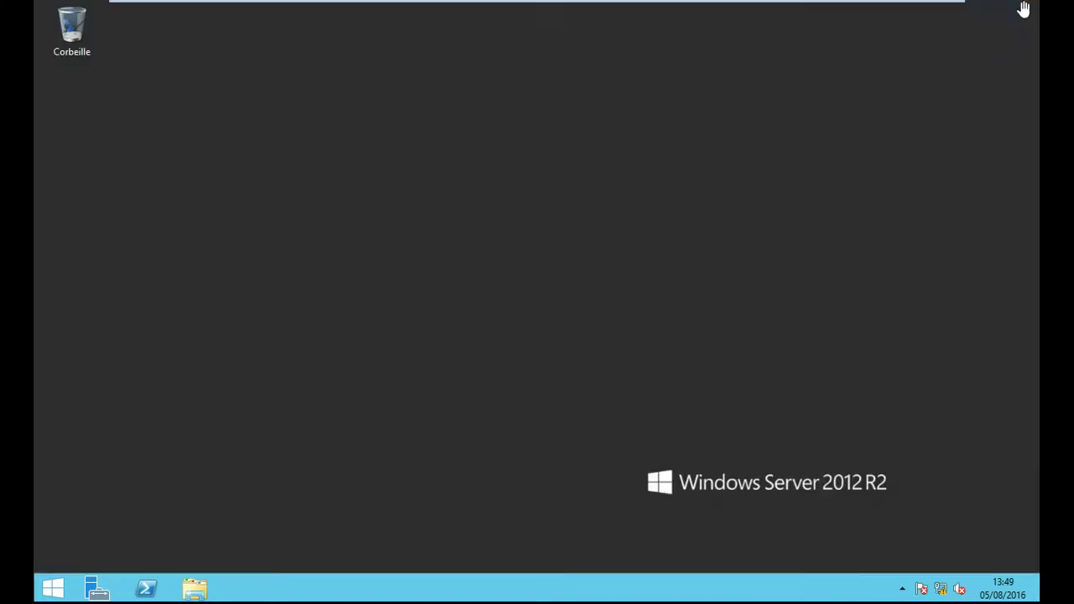
left_click(91, 591)
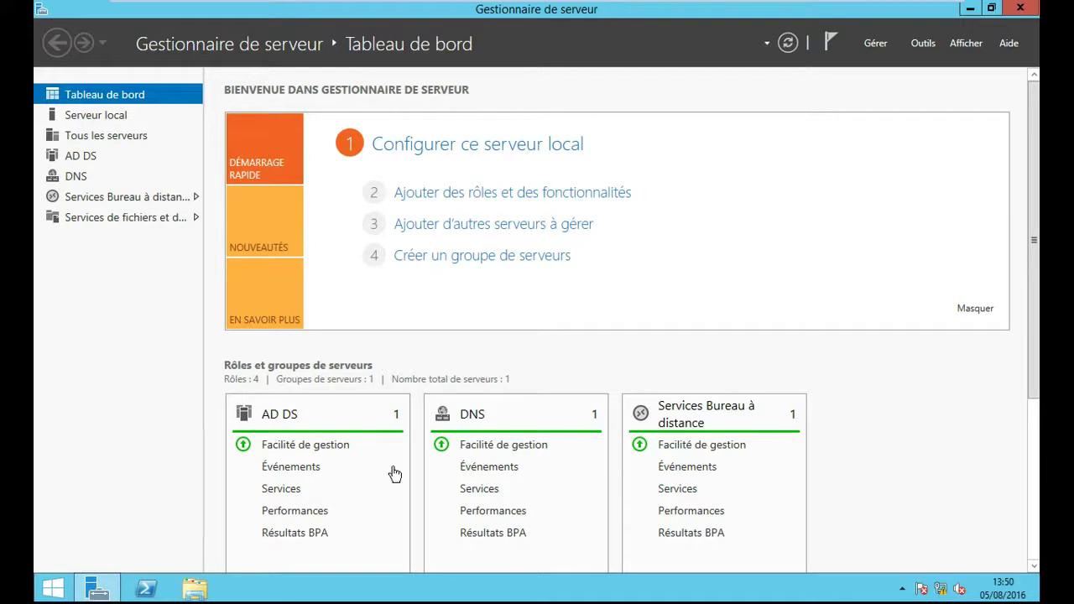
- Run the add-roles wizard as role-based on the local server, selecting Serveur DHCP with its management tools
left_click(564, 200)
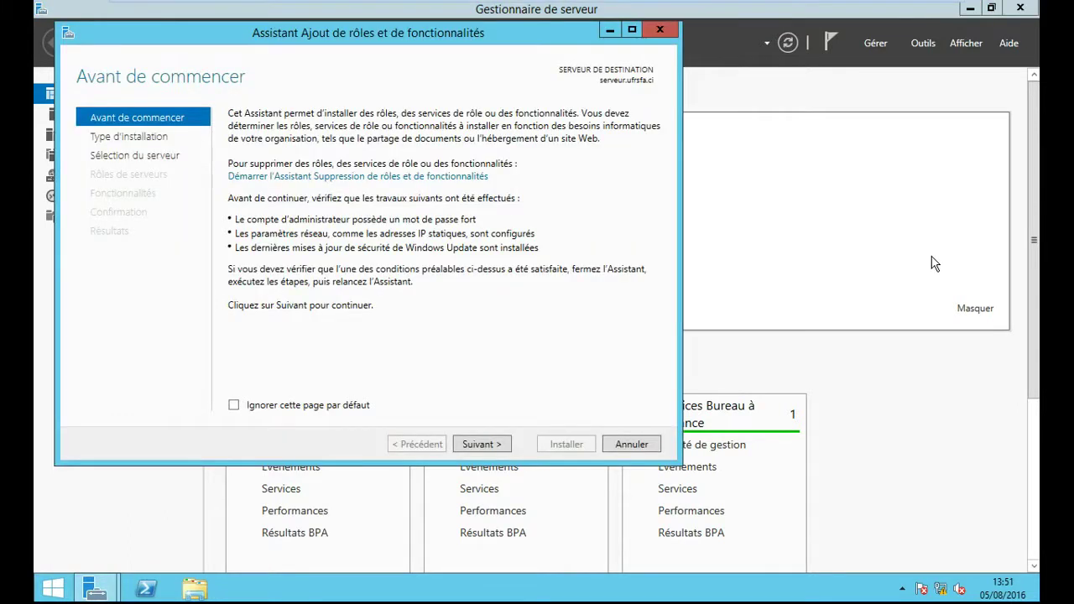
left_click(633, 28)
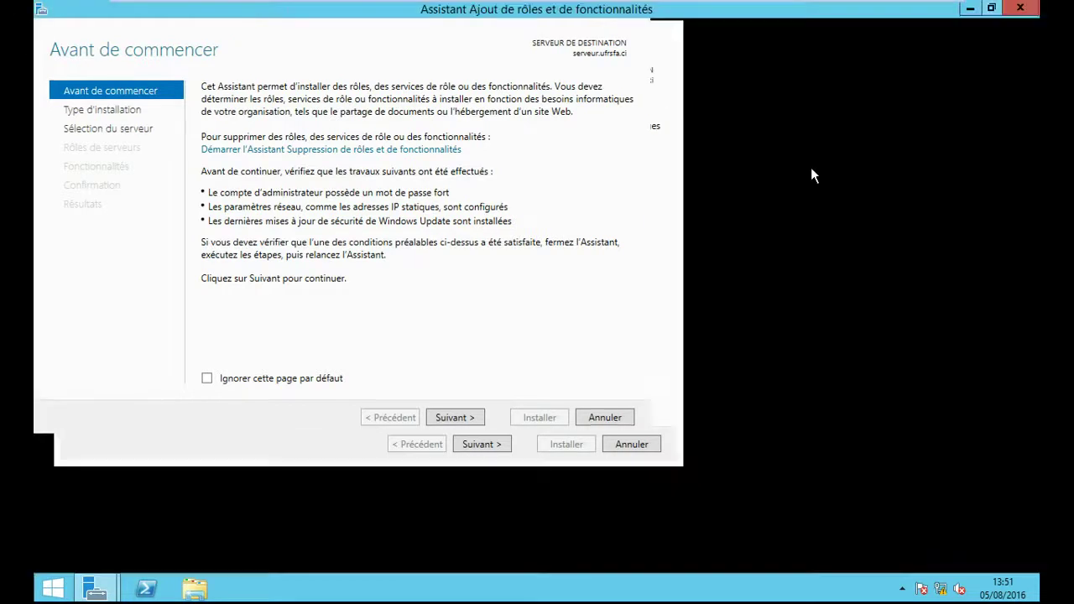
left_click(858, 560)
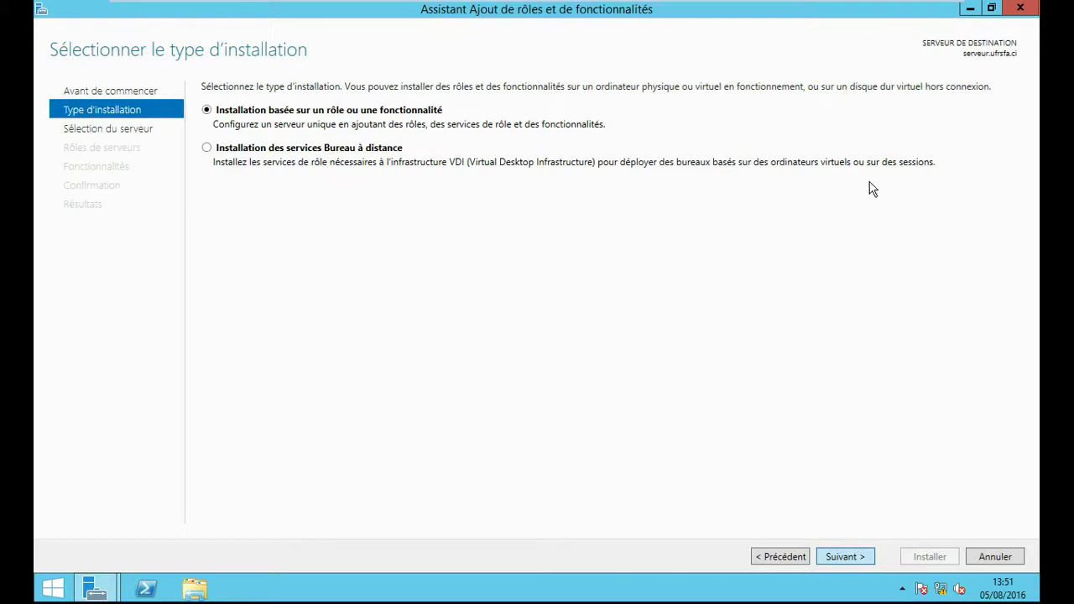
left_click(839, 557)
left_click(840, 557)
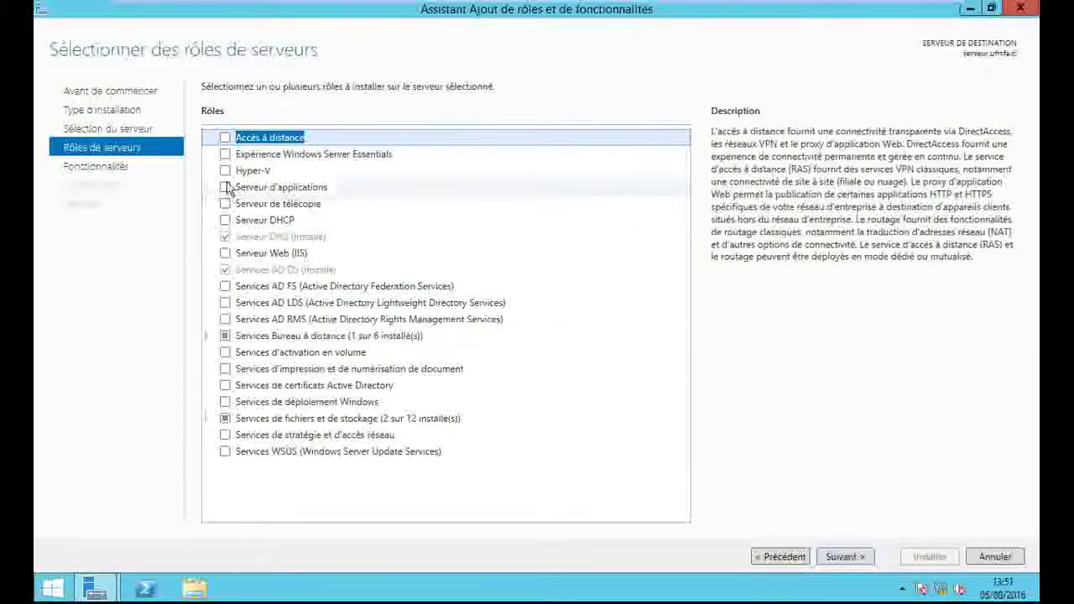
left_click(226, 221)
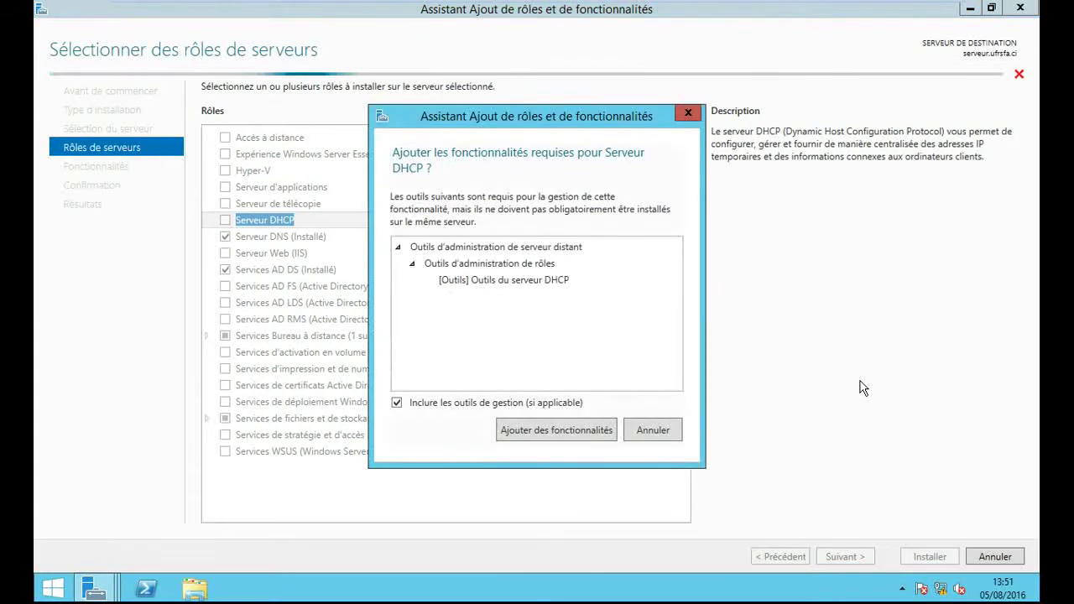
left_click(559, 430)
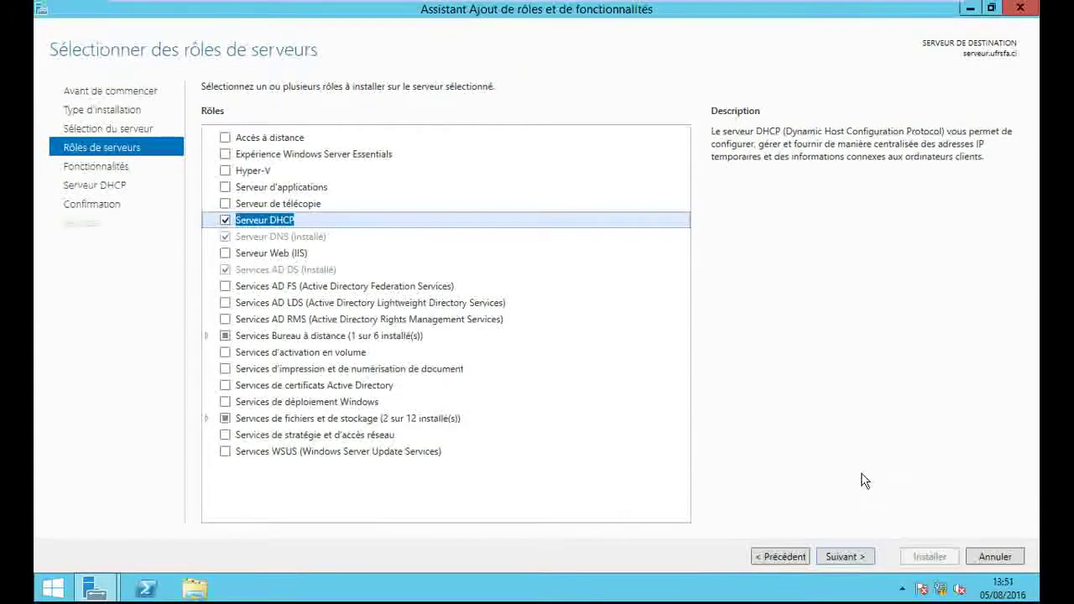
left_click(839, 554)
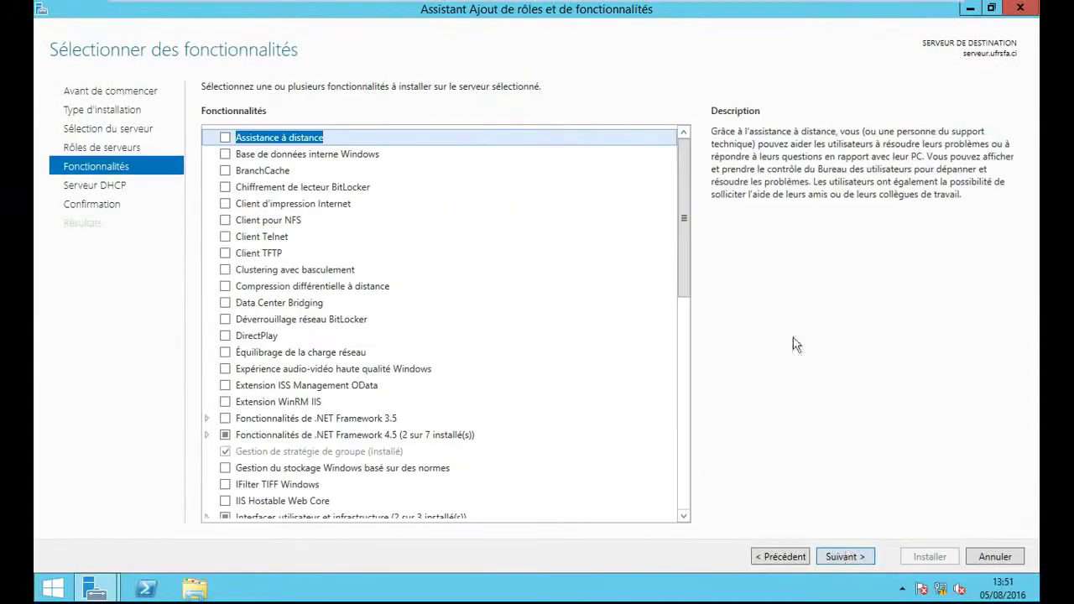
- Skip the Fonctionnalités and DHCP information pages and install the Serveur DHCP role
left_click(851, 558)
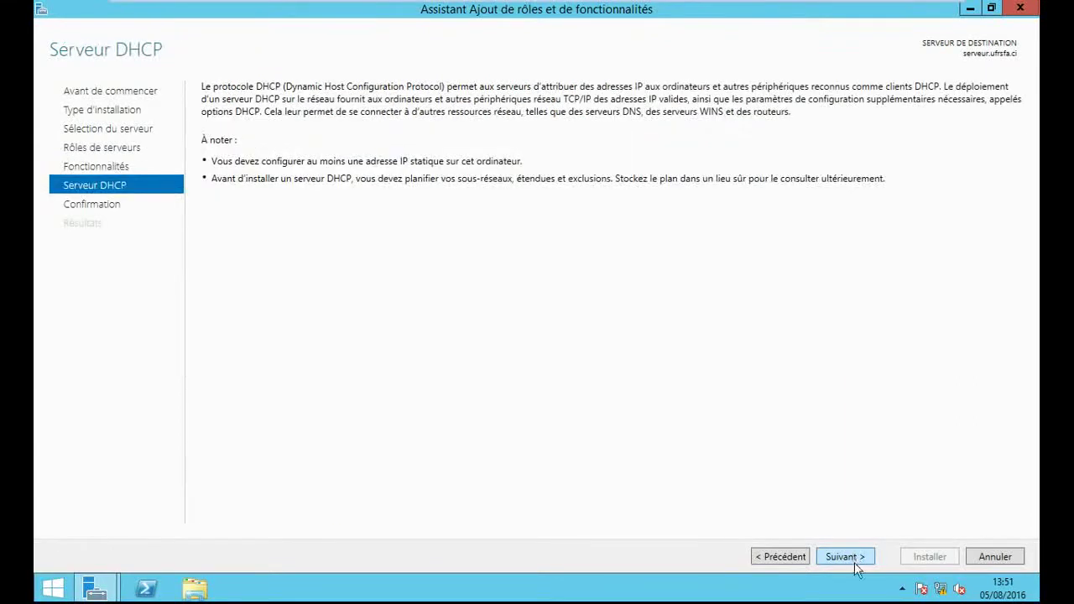
left_click(858, 560)
left_click(925, 555)
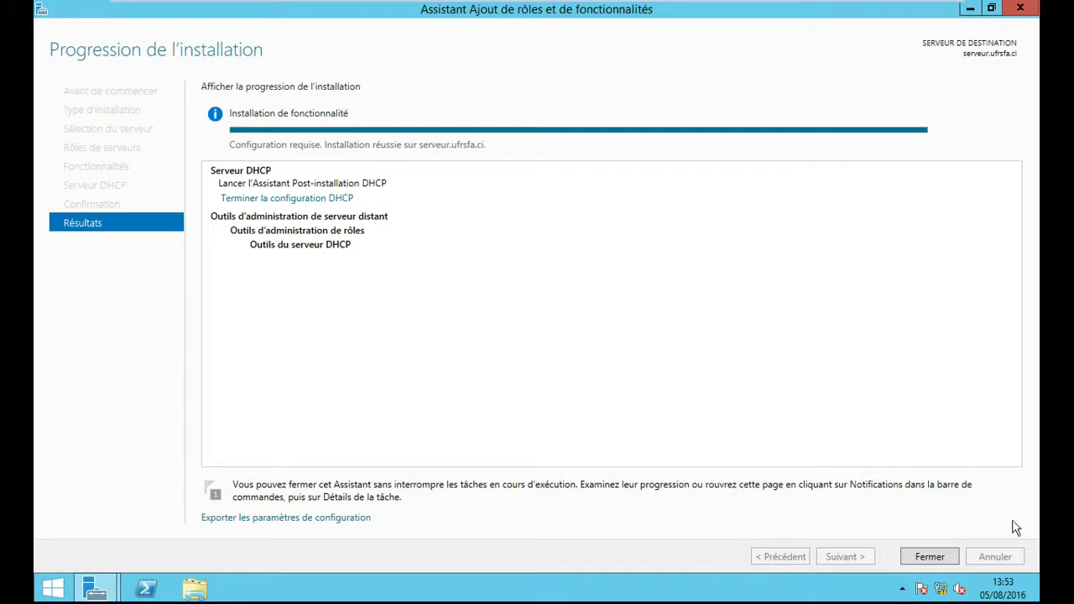
- Run the DHCP post-install configuration with administrator credentials, creating security groups and authorizing the server
left_click(923, 555)
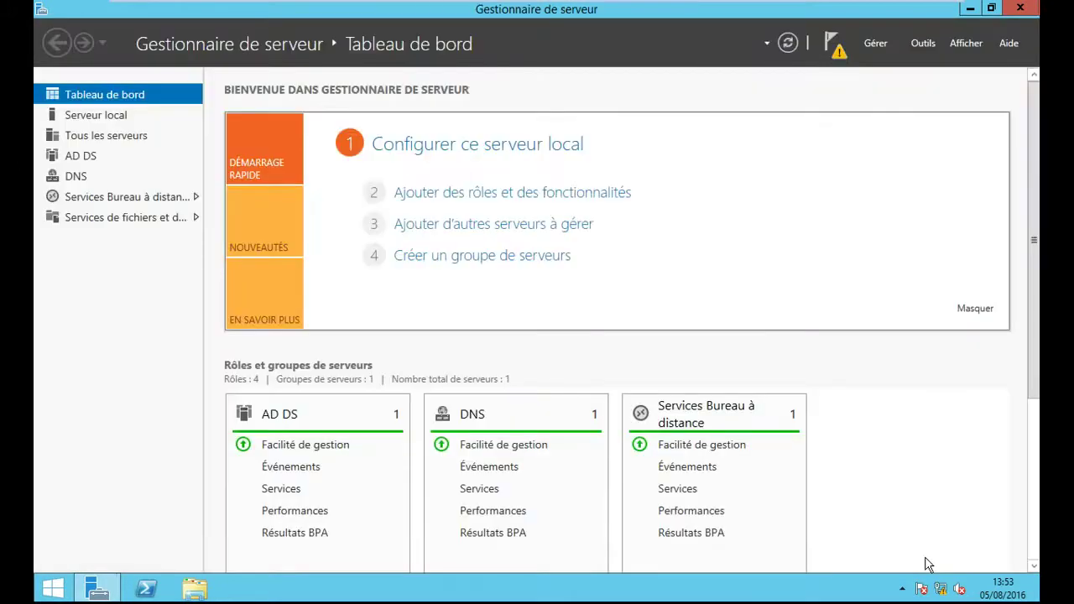
left_click(838, 57)
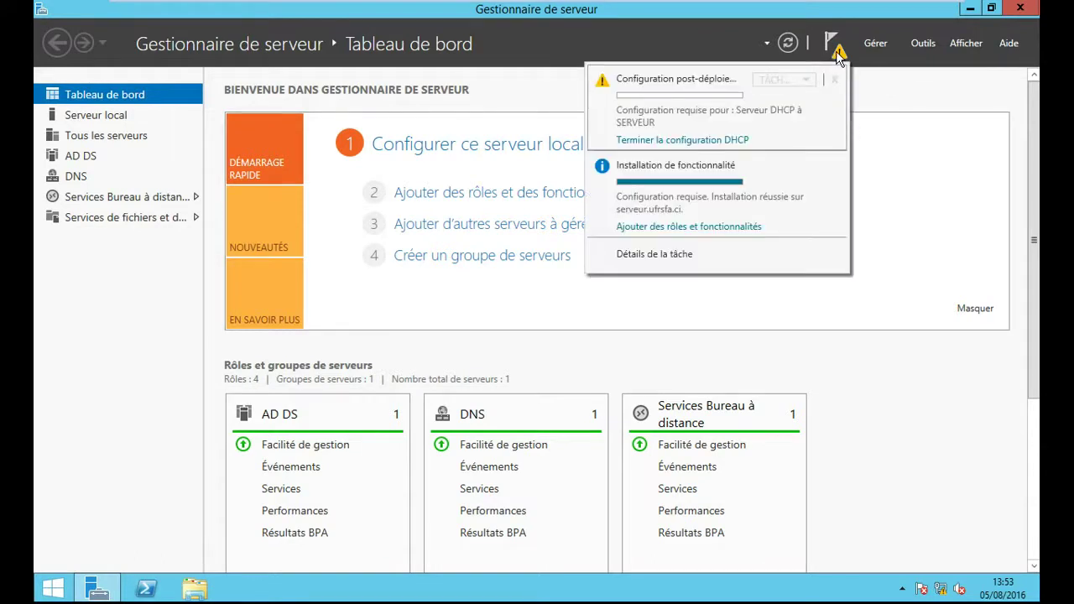
left_click(725, 141)
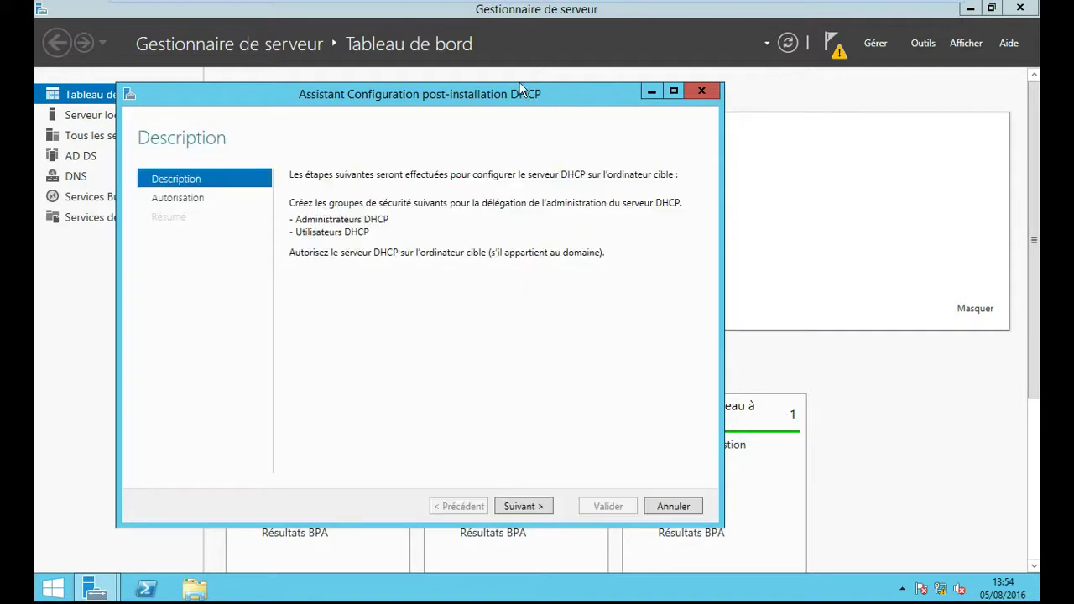
left_click_drag(552, 98, 636, 82)
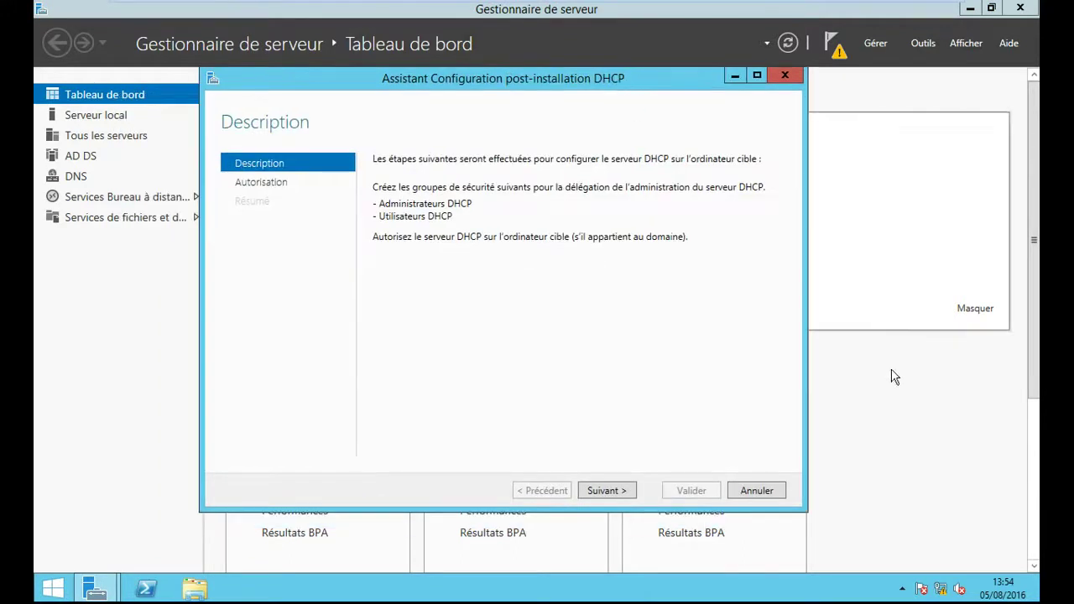
left_click(617, 500)
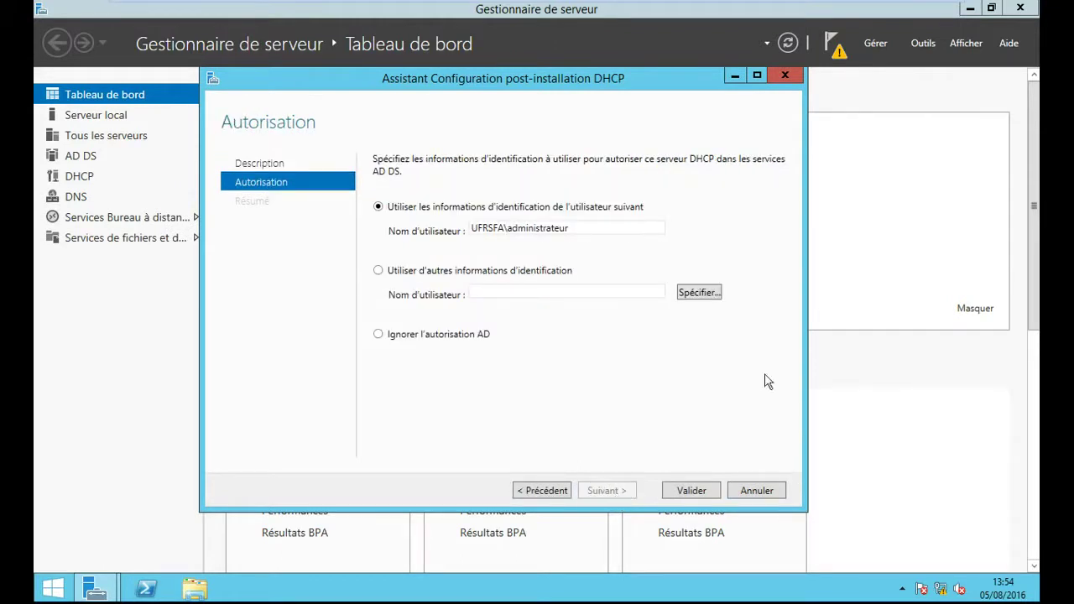
left_click(696, 491)
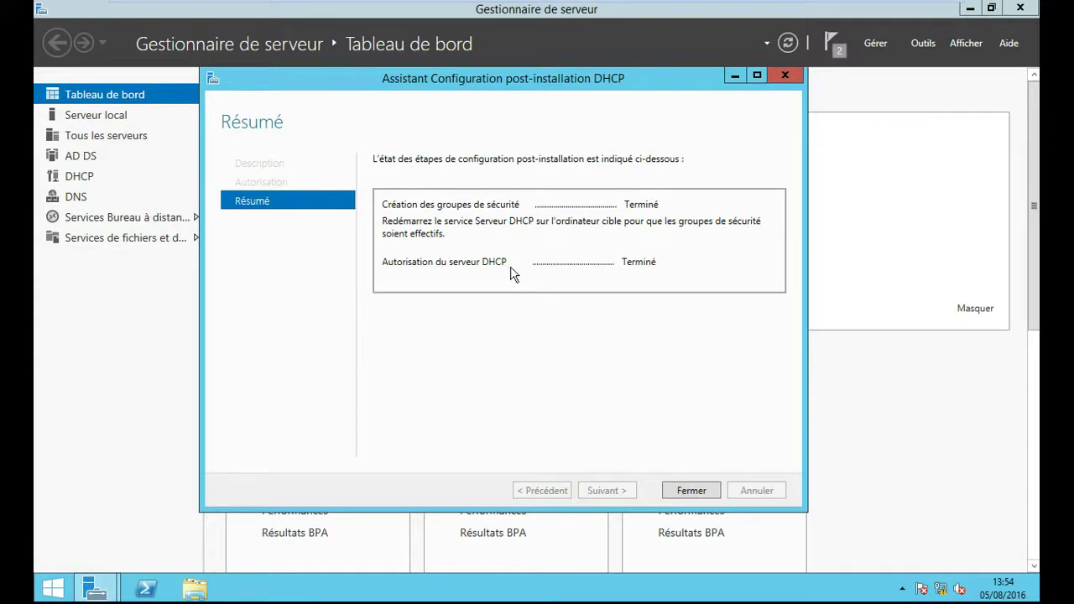
left_click(703, 490)
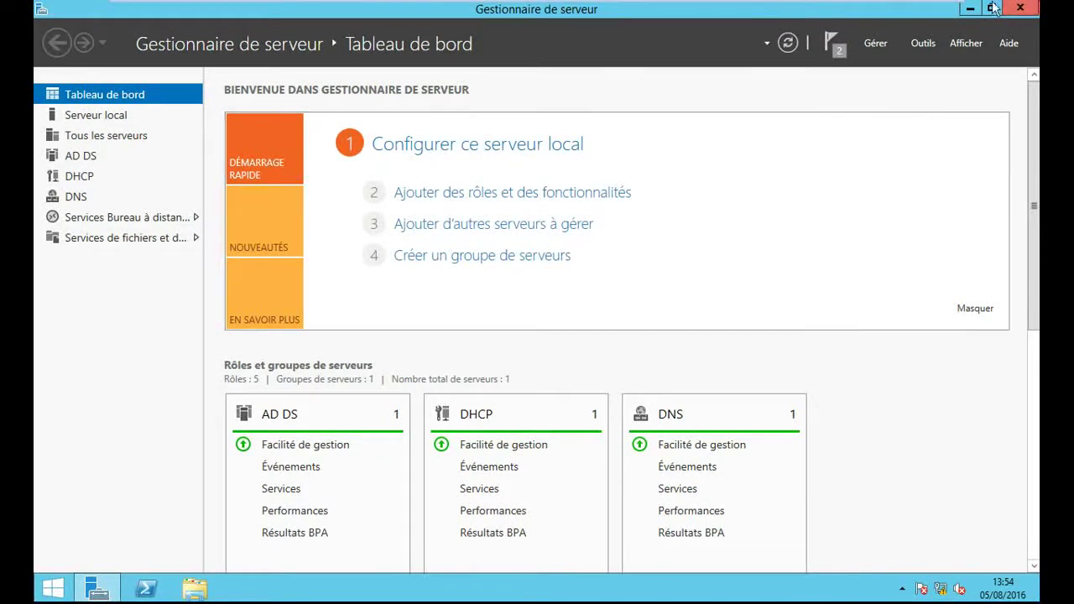
mouse_move(1032, 7)
- Close the Gestionnaire de serveur dashboard window
left_click(1038, 8)
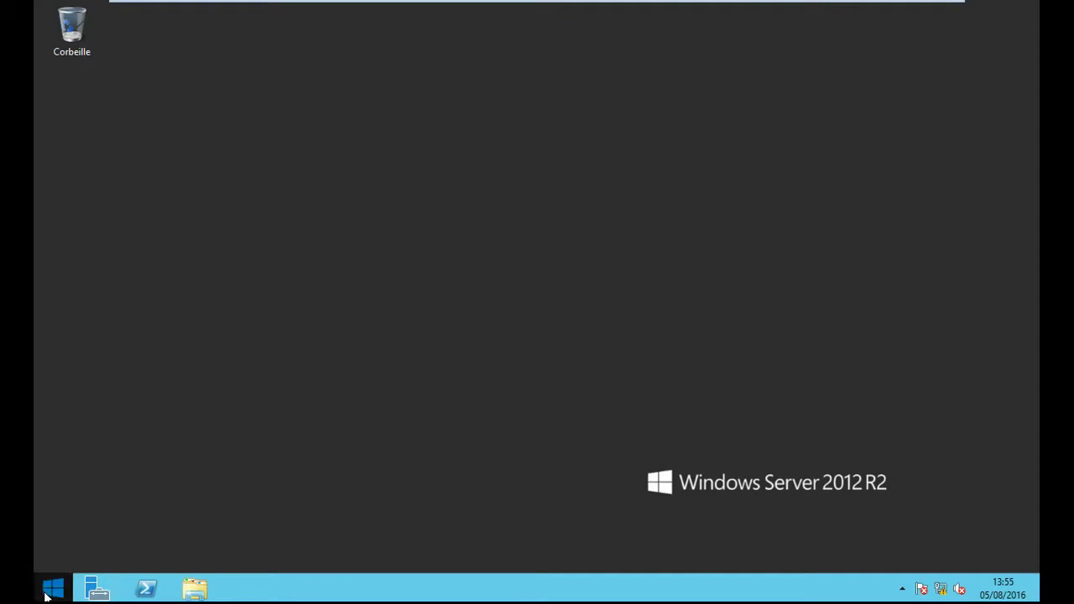
- Launch the DHCP console from the Outils d'administration folder via the Start screen
left_click(49, 590)
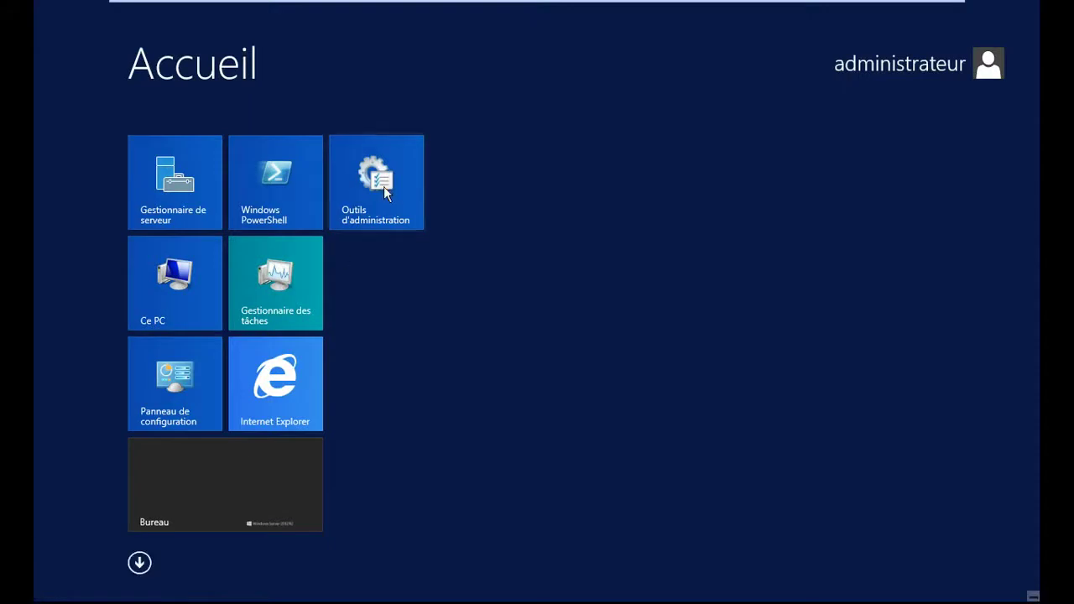
left_click(384, 192)
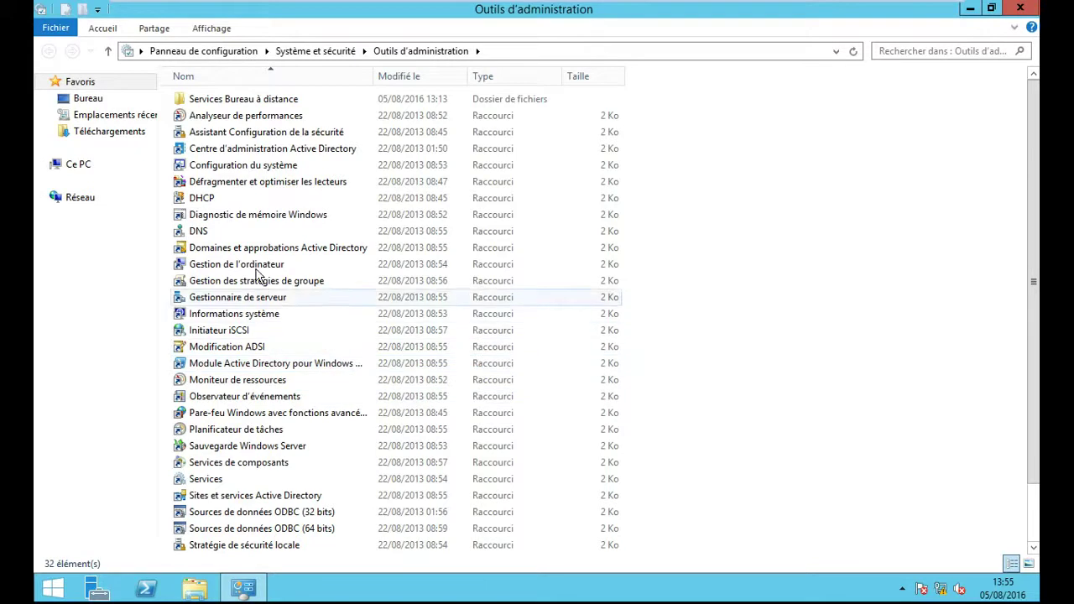
left_click(204, 204)
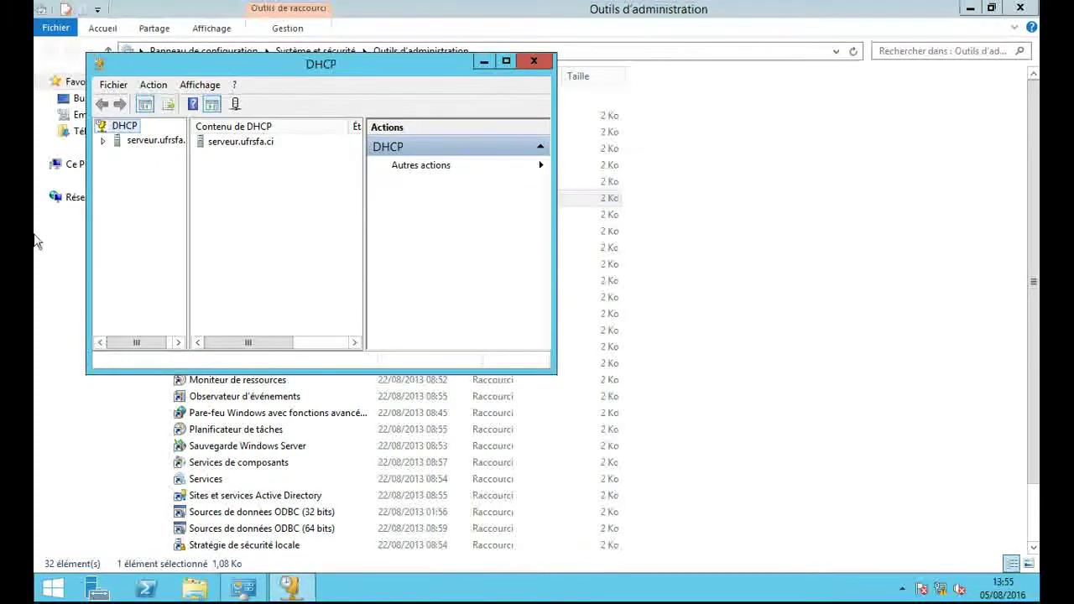
- Maximize the DHCP console, expand serveur.ufrsfa.ci and its IPv4 node, then leave VMware full screen
left_click(509, 63)
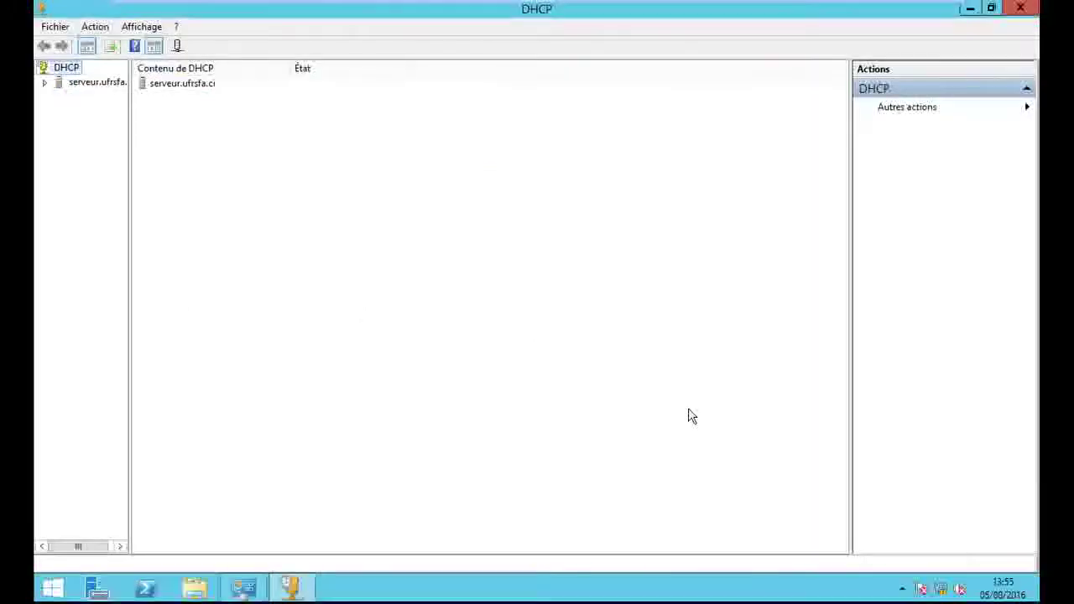
left_click(44, 82)
left_click_drag(128, 167, 190, 176)
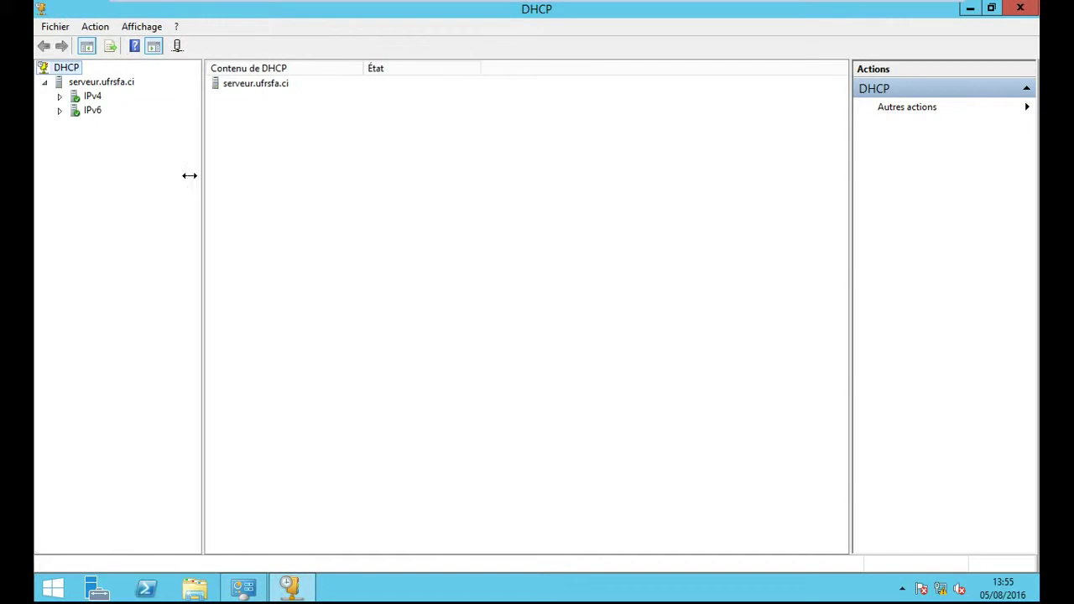
left_click(59, 96)
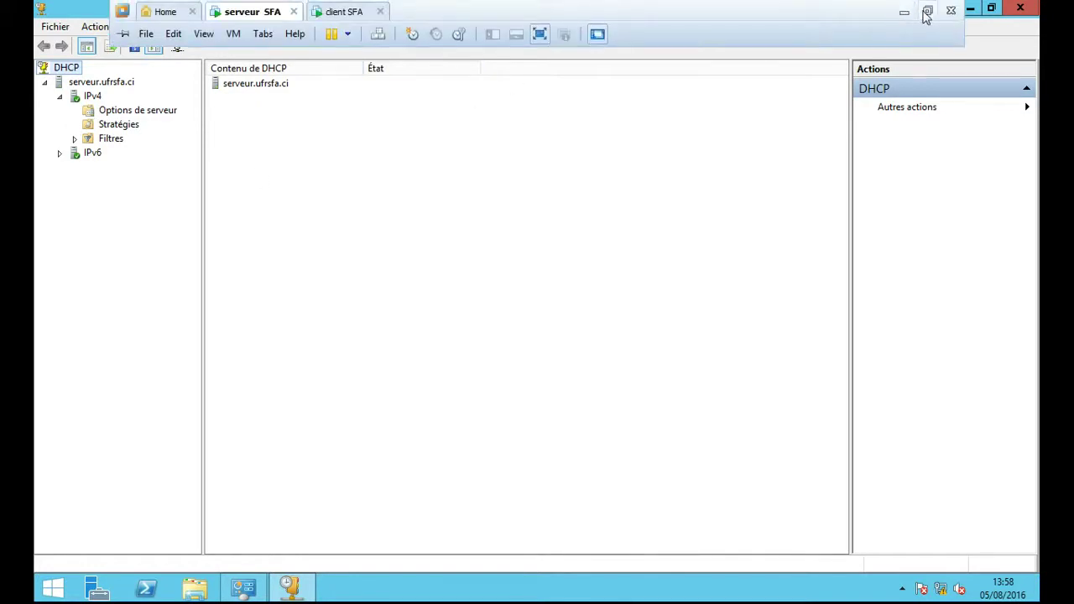
left_click(928, 14)
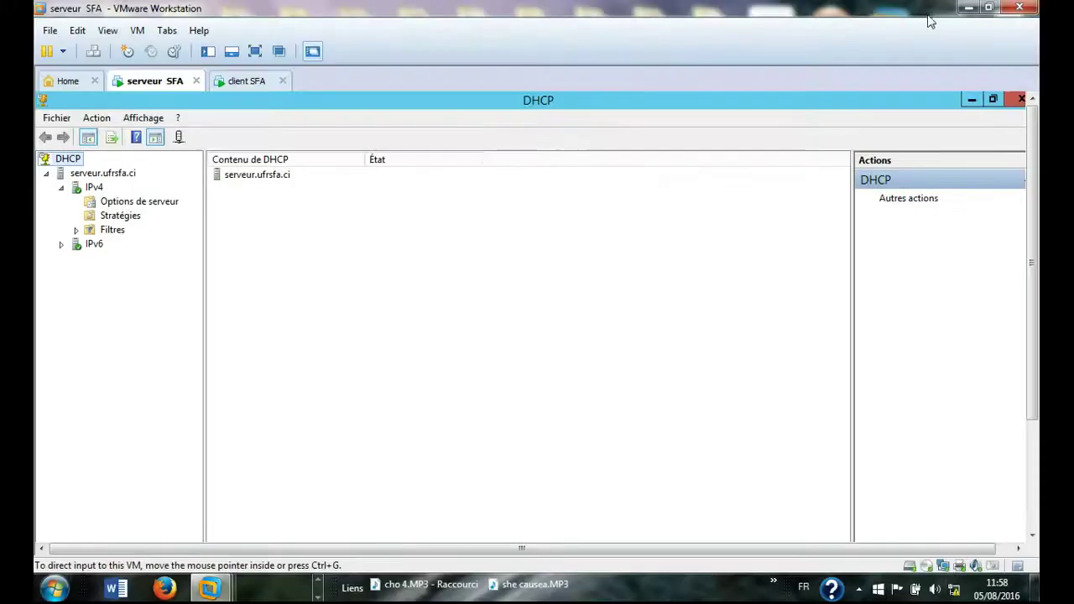
- Change the serveur SFA VM's network adapter from NAT to Bridged
double_click(943, 568)
left_click(571, 169)
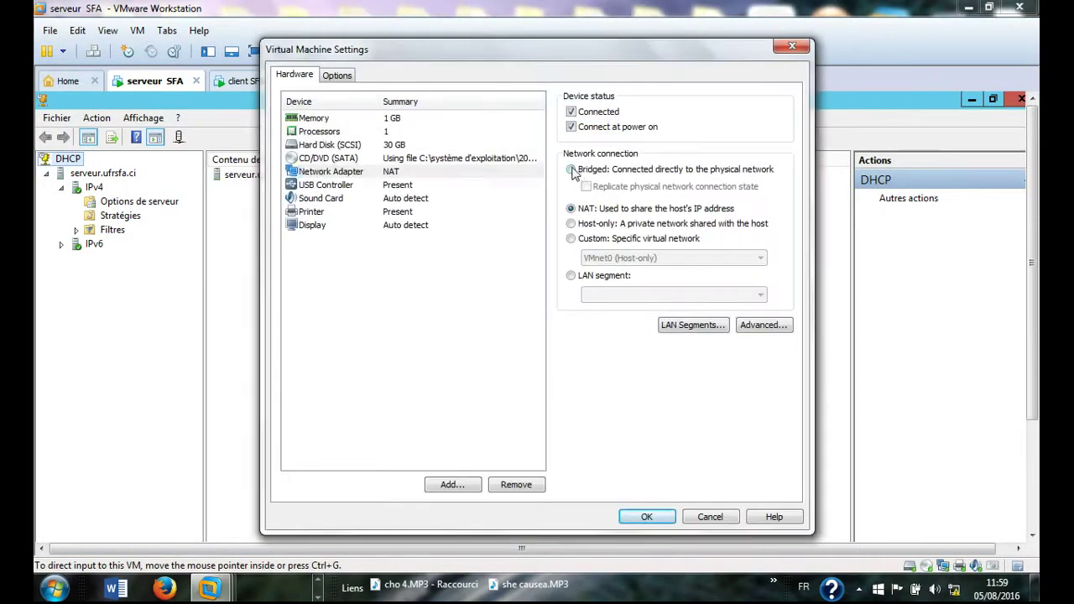
left_click(651, 519)
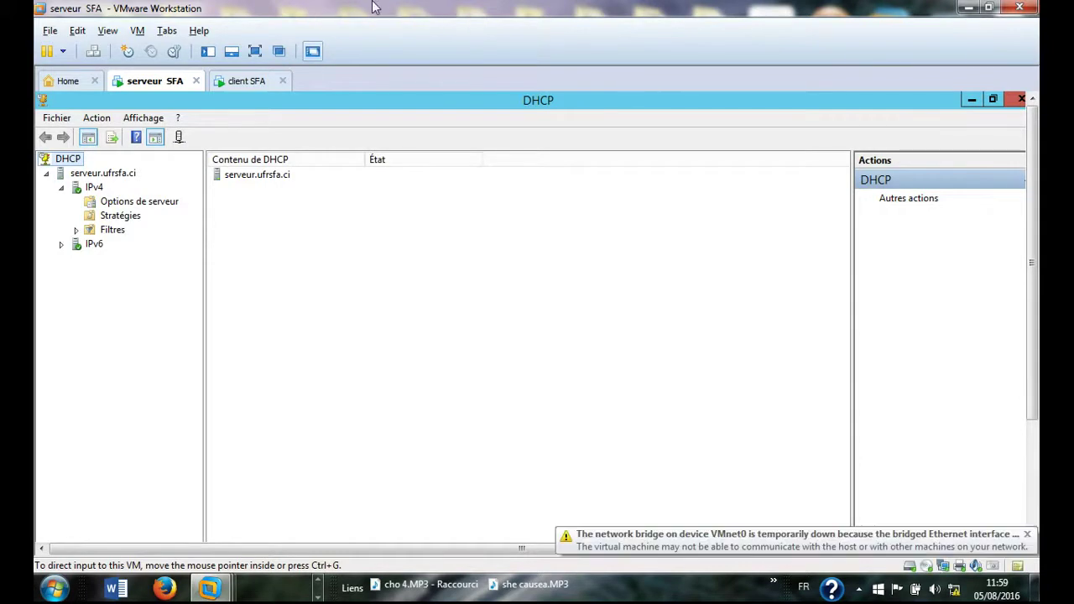
- Re-maximize VMware Workstation and switch to the client SFA virtual machine
left_click(991, 7)
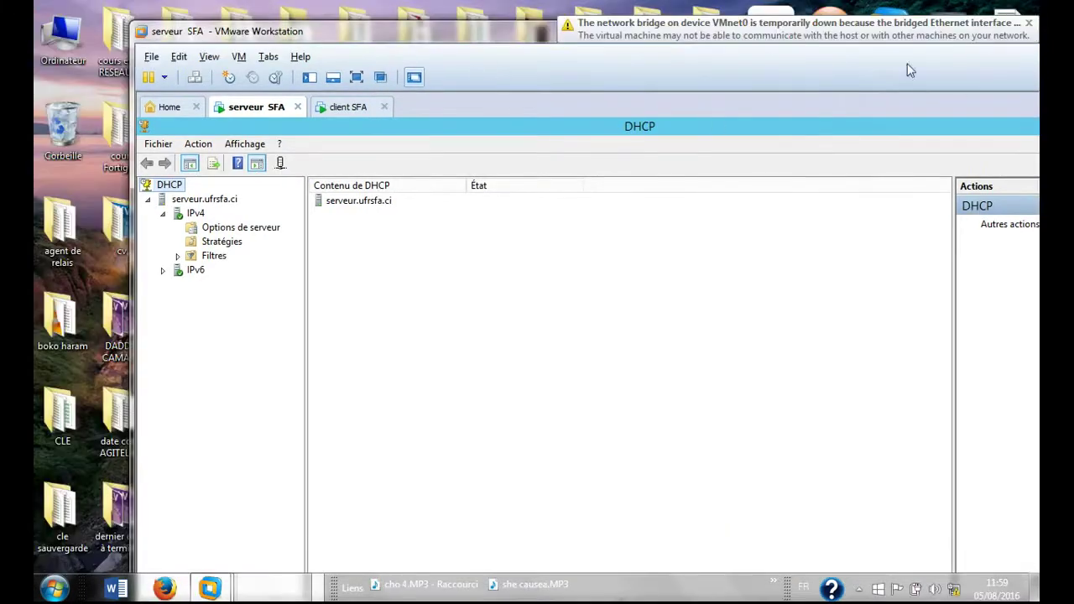
double_click(484, 33)
left_click(246, 81)
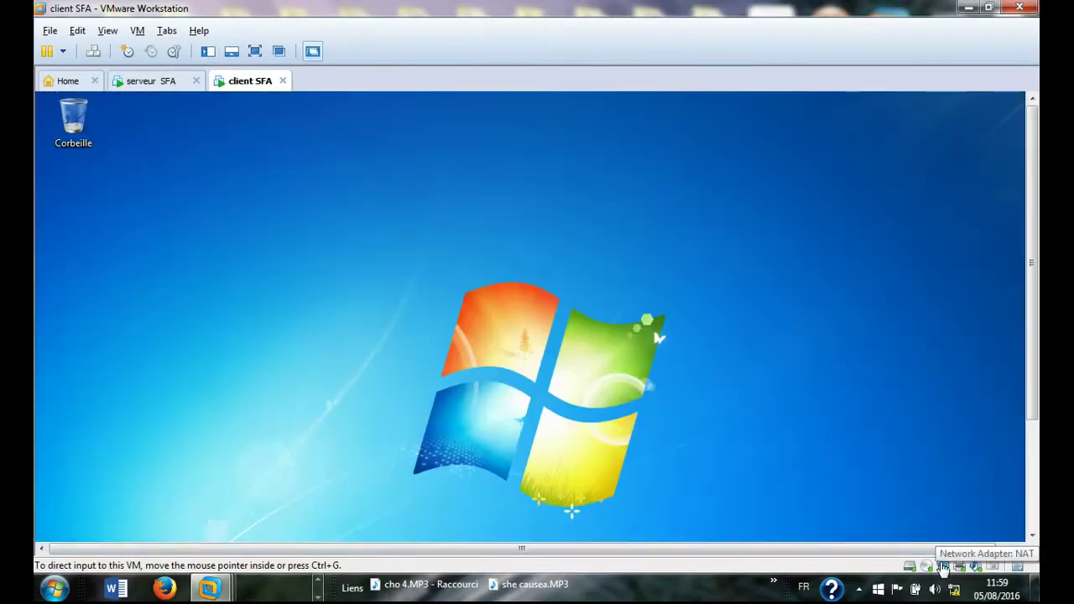
- Set the client SFA VM's network adapter to Bridged
double_click(943, 568)
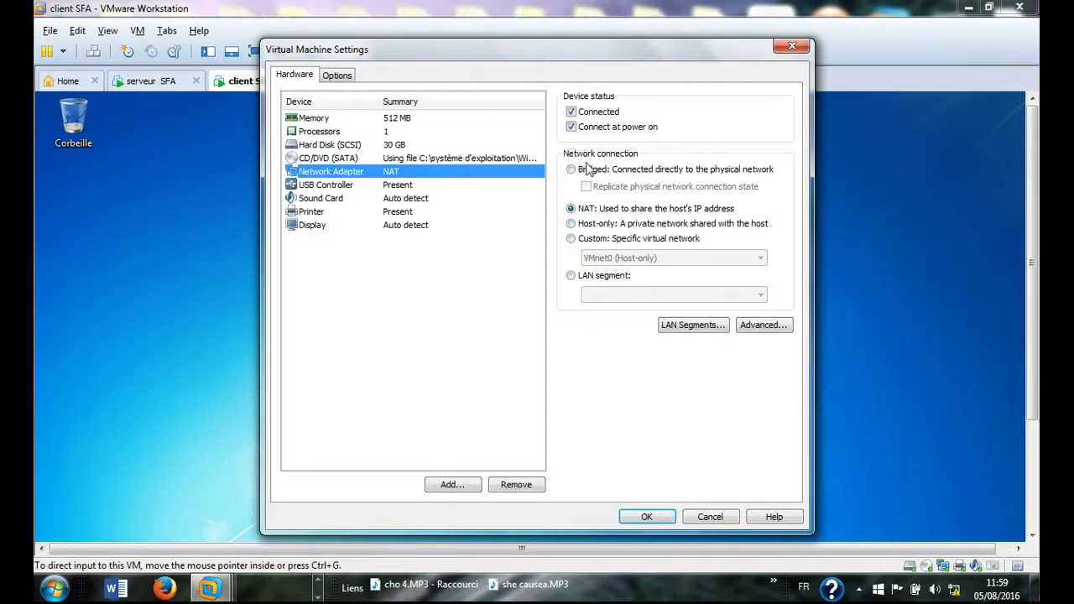
left_click(572, 169)
left_click(647, 516)
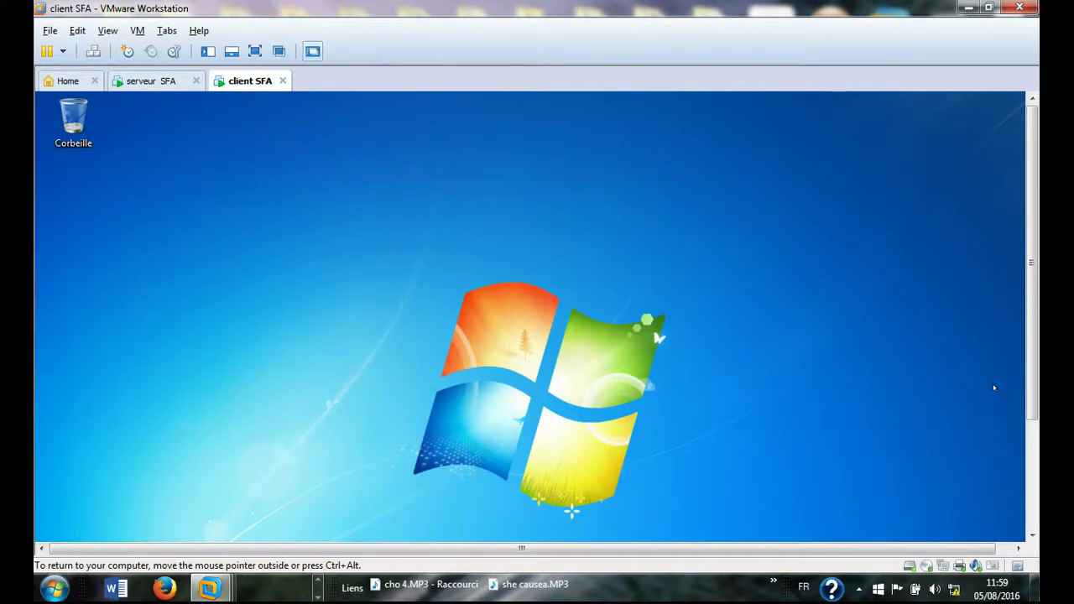
- Show the client SFA VM's Windows 7 desktop in full screen
left_click(151, 84)
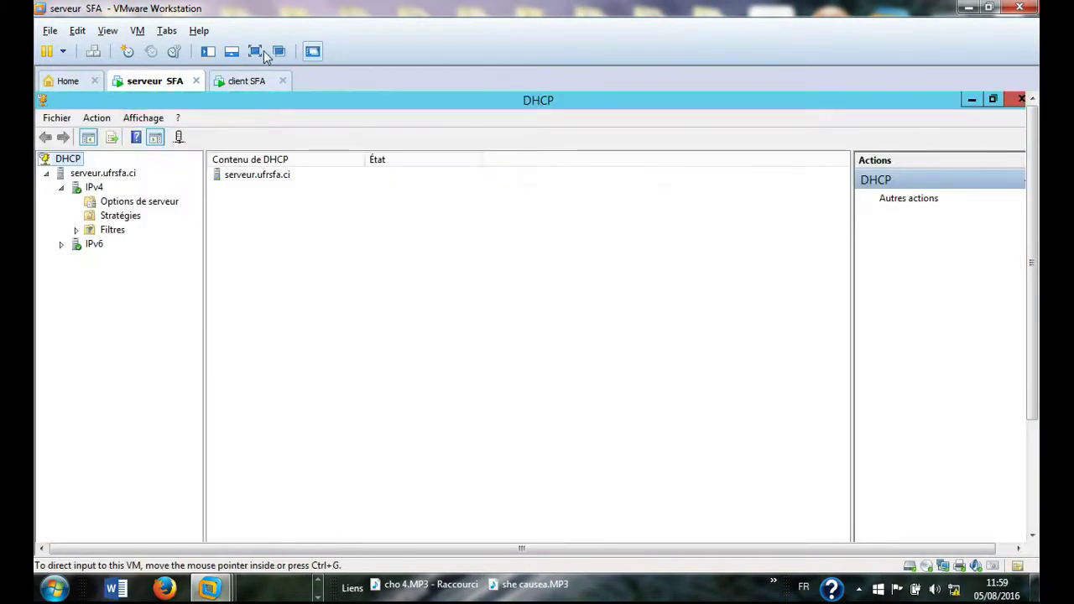
left_click(241, 84)
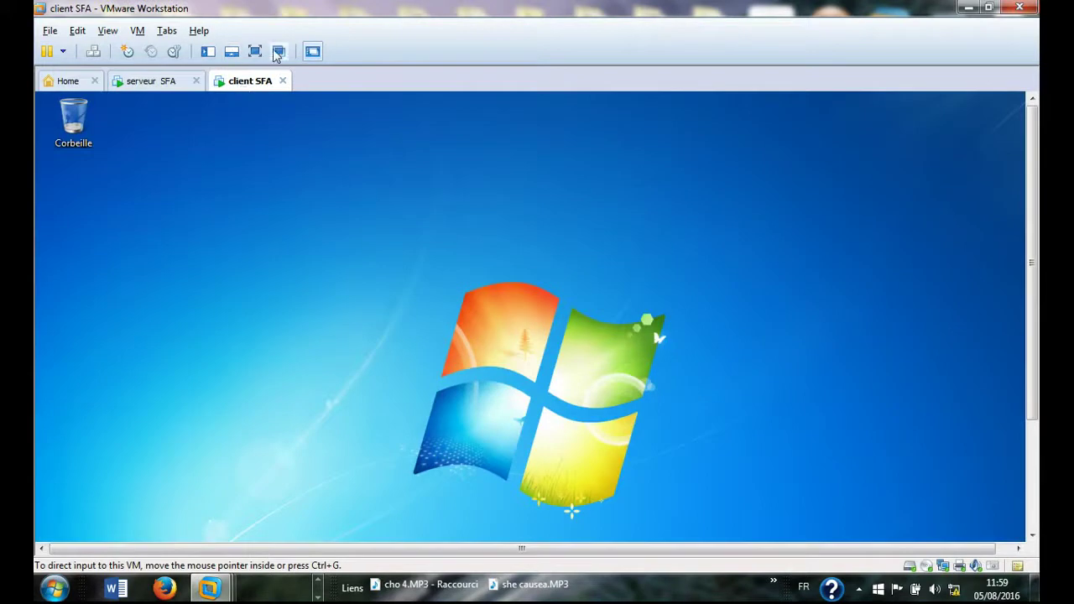
left_click(256, 52)
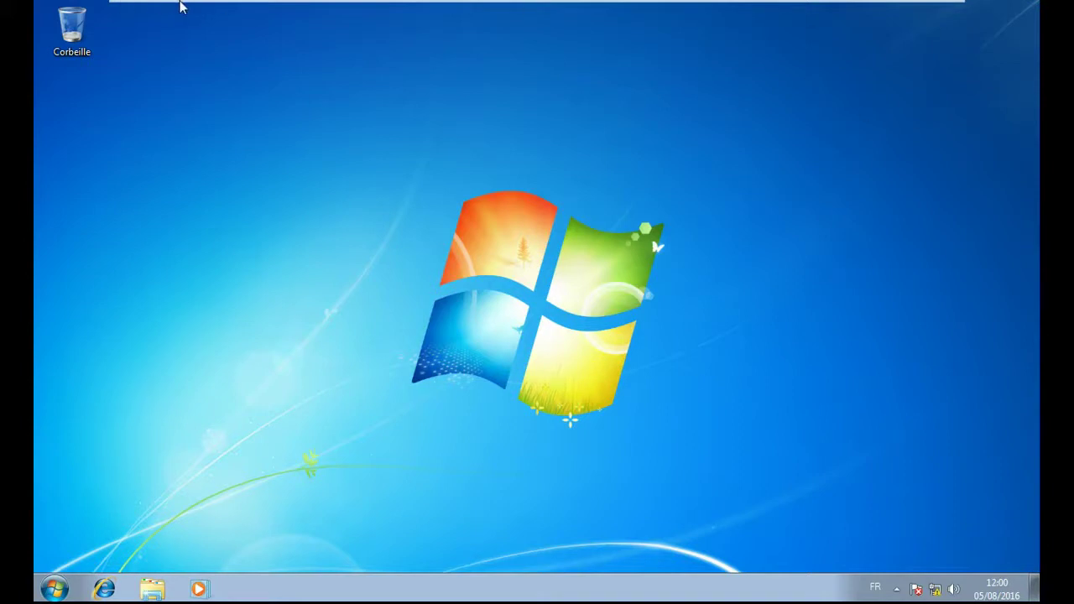
mouse_move(179, 2)
left_click(247, 13)
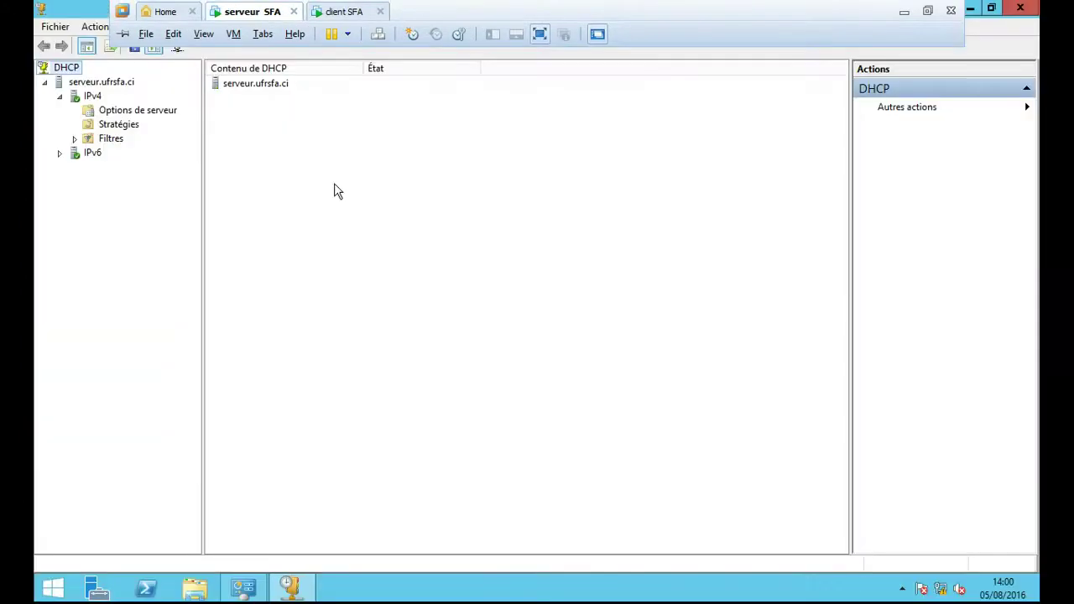
right_click(95, 100)
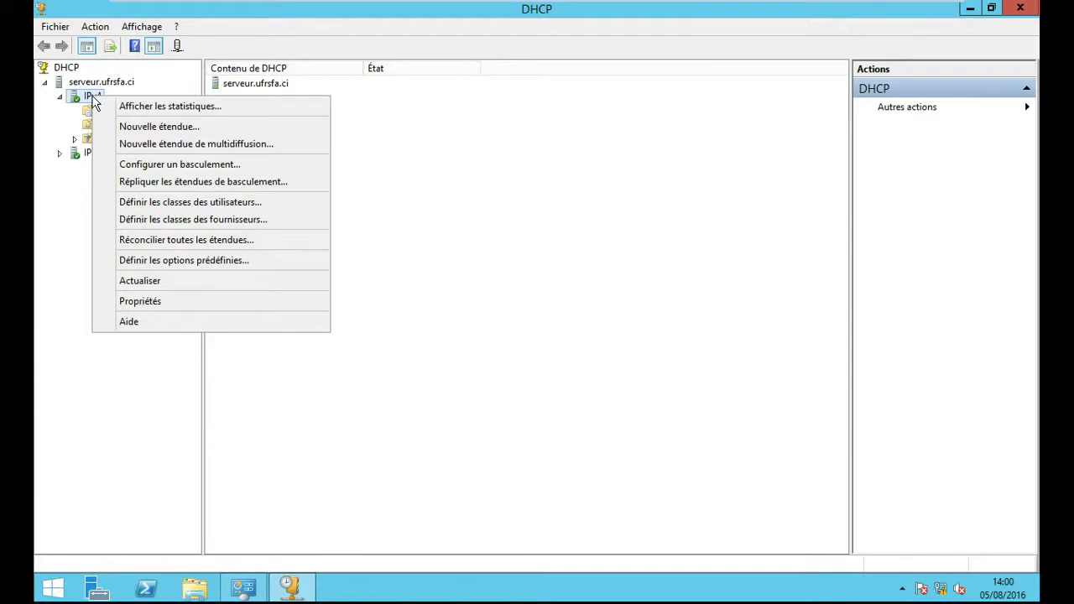
left_click(126, 126)
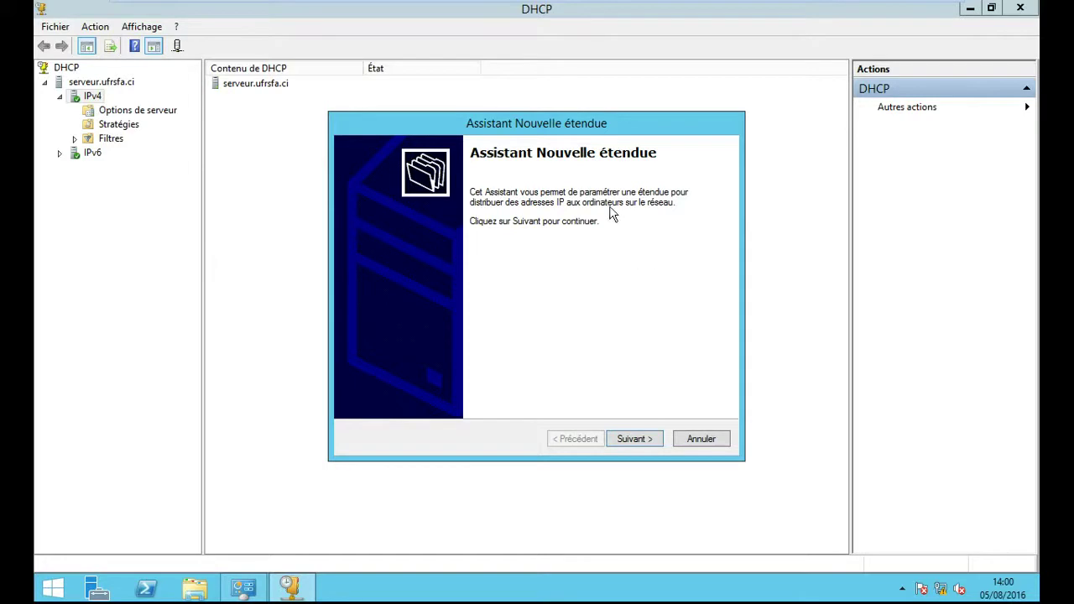
left_click(701, 439)
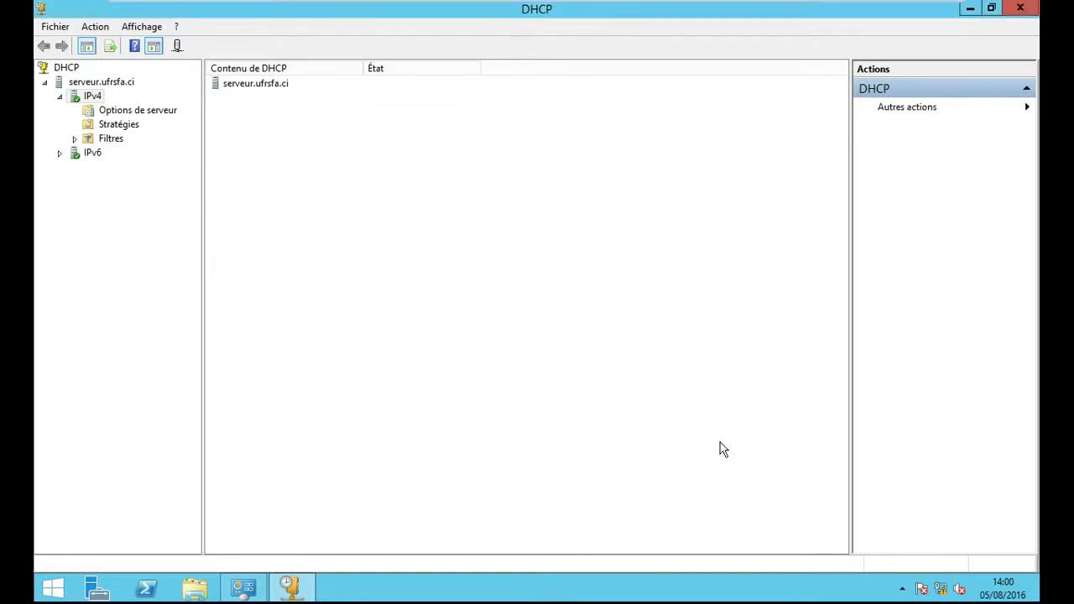
right_click(91, 97)
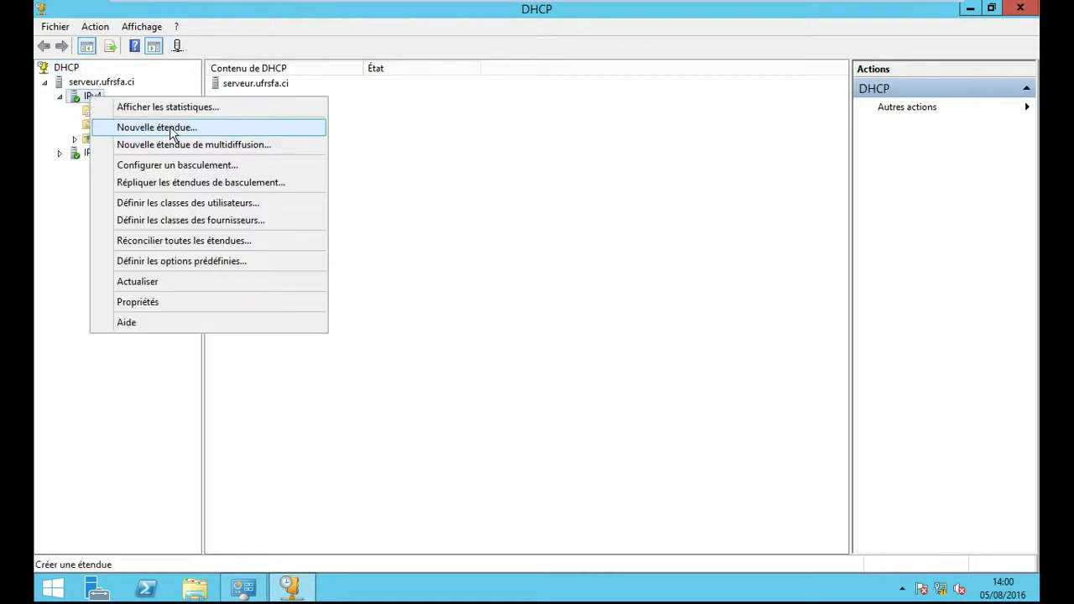
- Start the Nouvelle étendue wizard from the IPv4 node's context menu
left_click(172, 131)
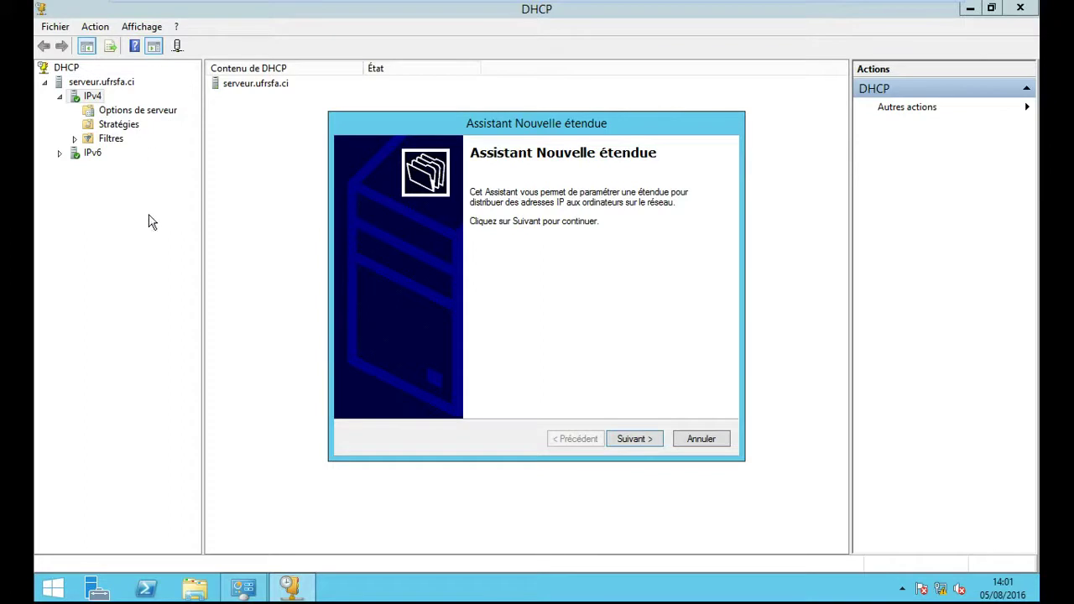
- Name the new scope 'etendue gi', leaving the description empty
left_click(645, 445)
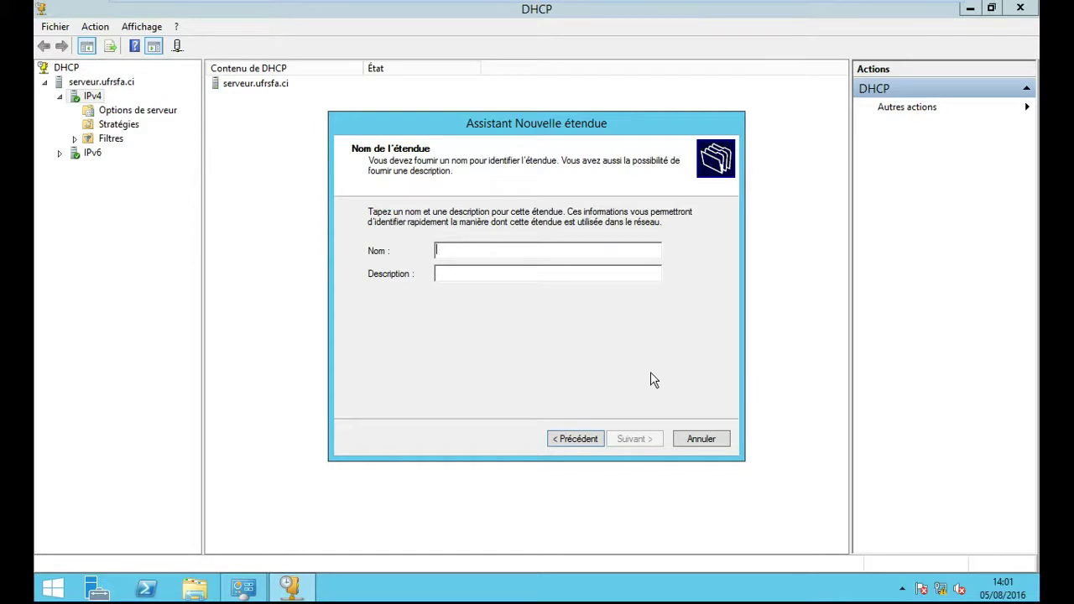
type("e")
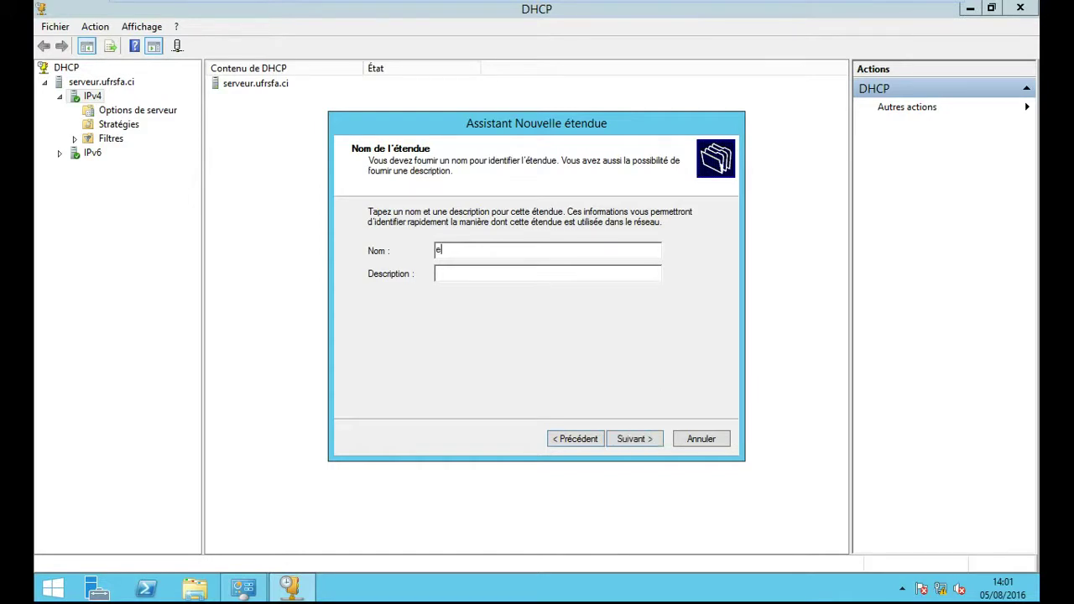
type("tendue gi")
left_click(635, 445)
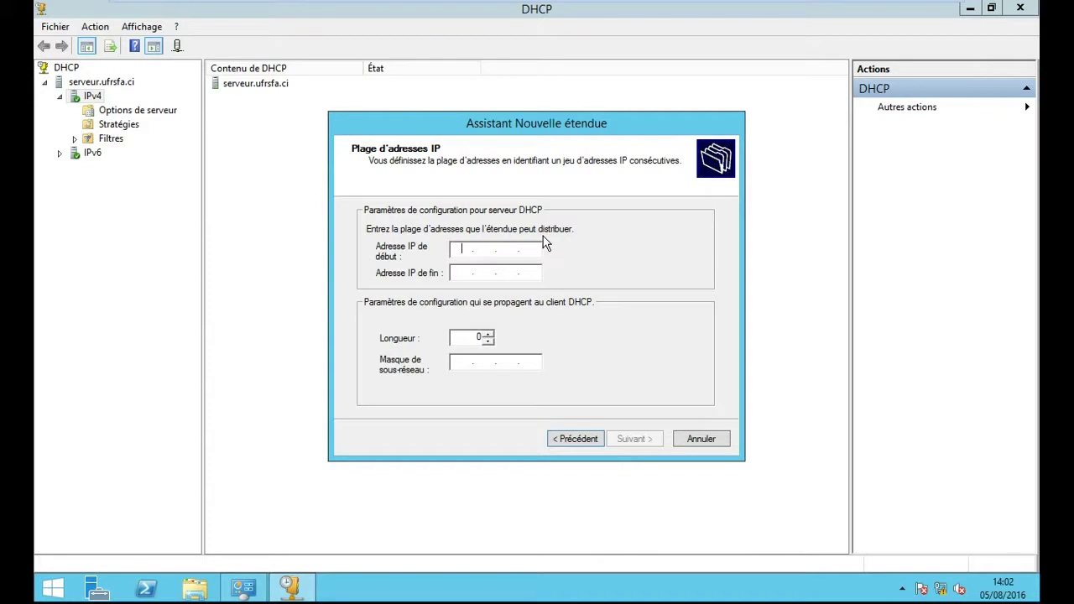
- Enter 192.168.40.10 as the scope's start address
type("192 . 168 . 40 . 10")
- Set the scope's end address to 192.168.40.253, keeping length 24
left_click(457, 272)
type("192 . 16")
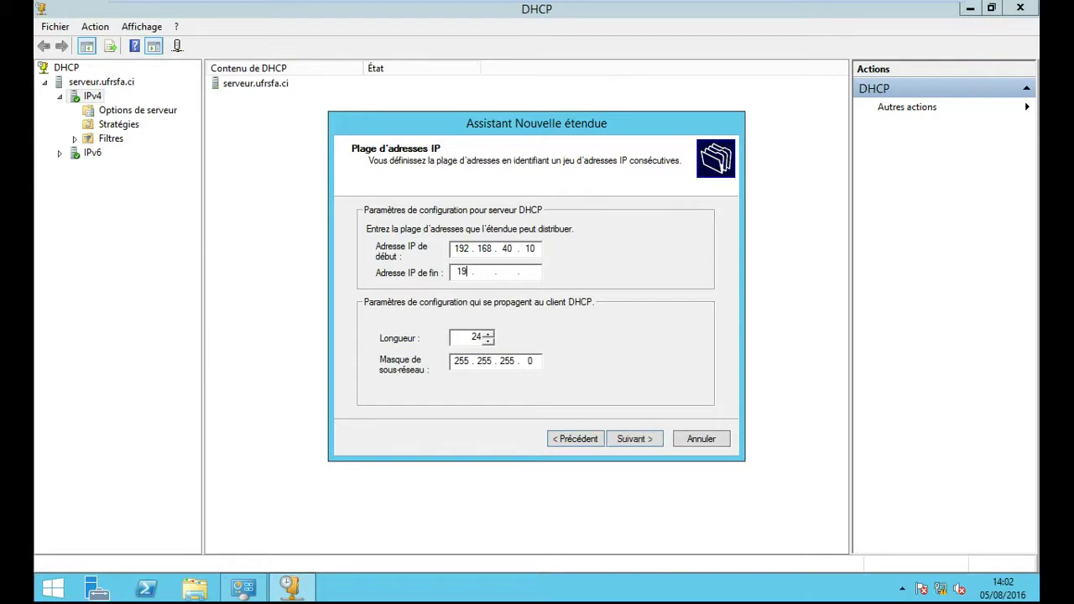
type("8 . 40 . 253")
left_click(647, 434)
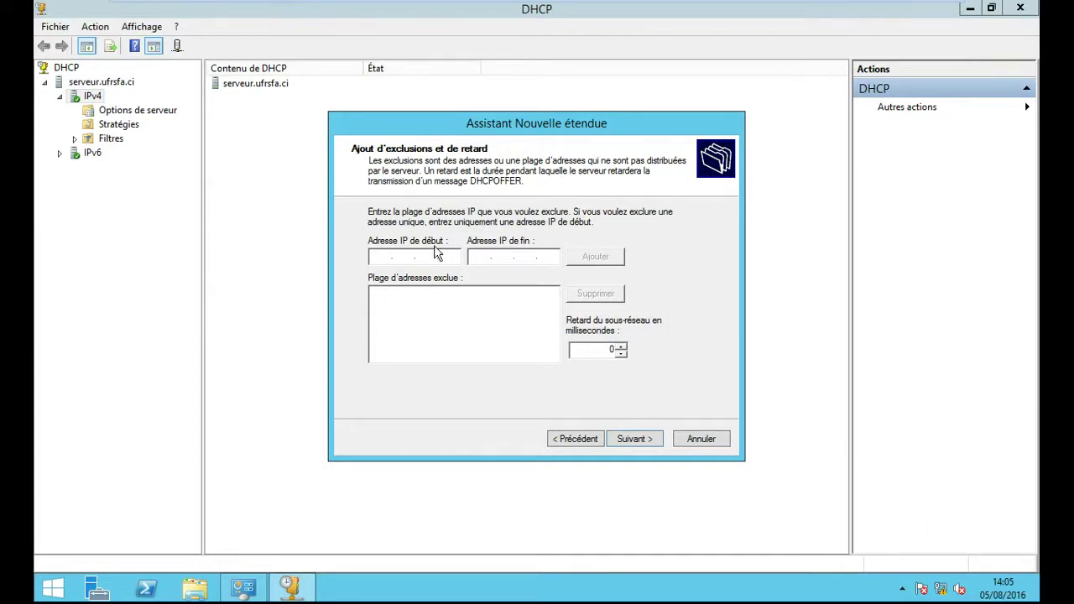
- Add an exclusion range from 192.168.40.10 to 192.168.40.15
type("192 . 168 . 40 . 10")
left_click(485, 256)
type("192 . 168 . 40 . 15")
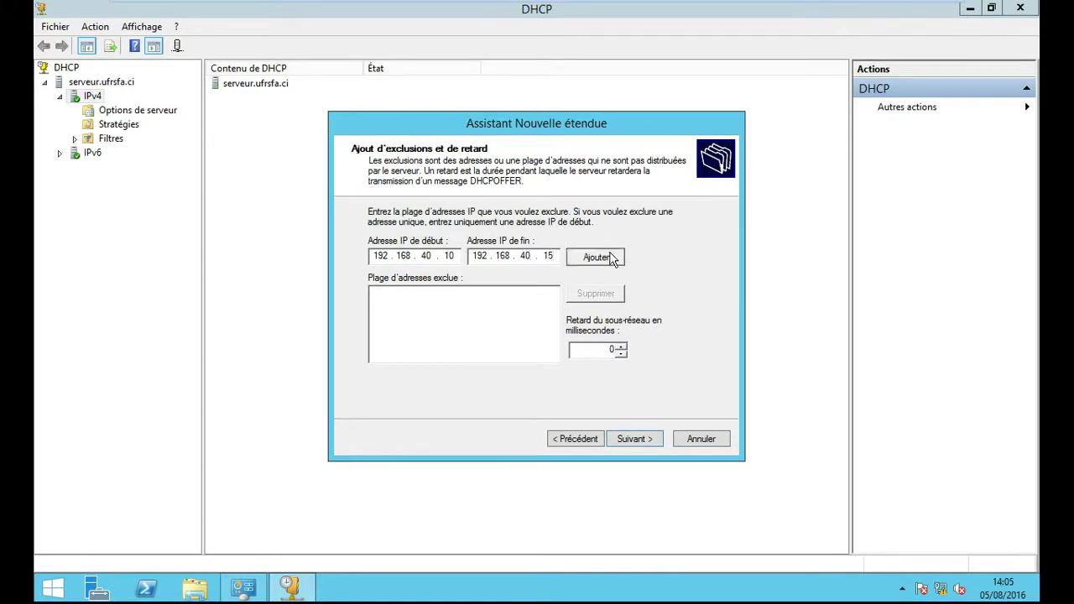
left_click(596, 256)
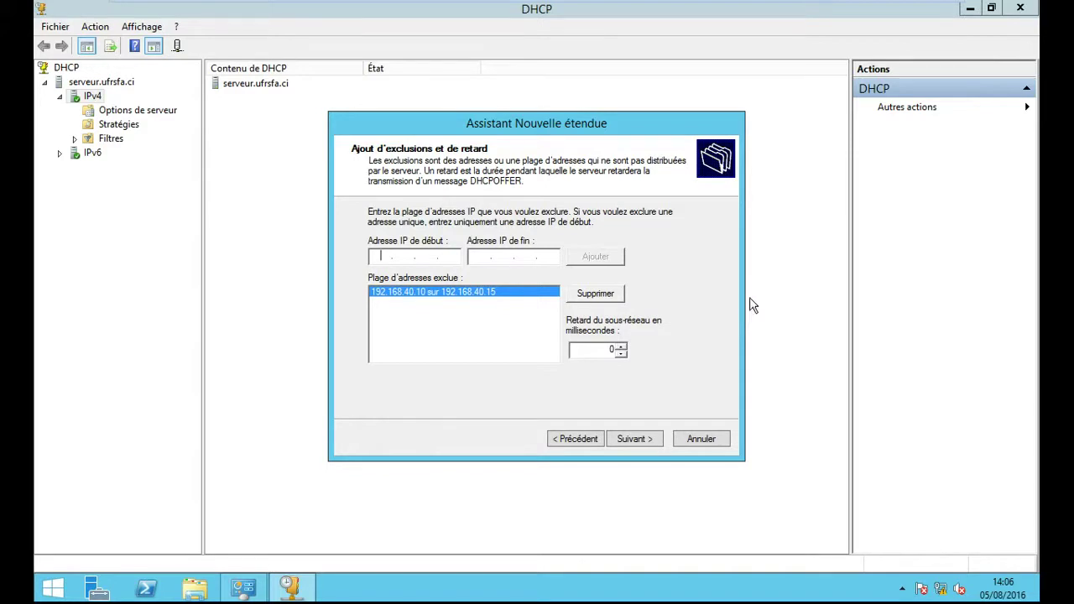
- Go past the exclusions page to the Durée du bail page
left_click(637, 443)
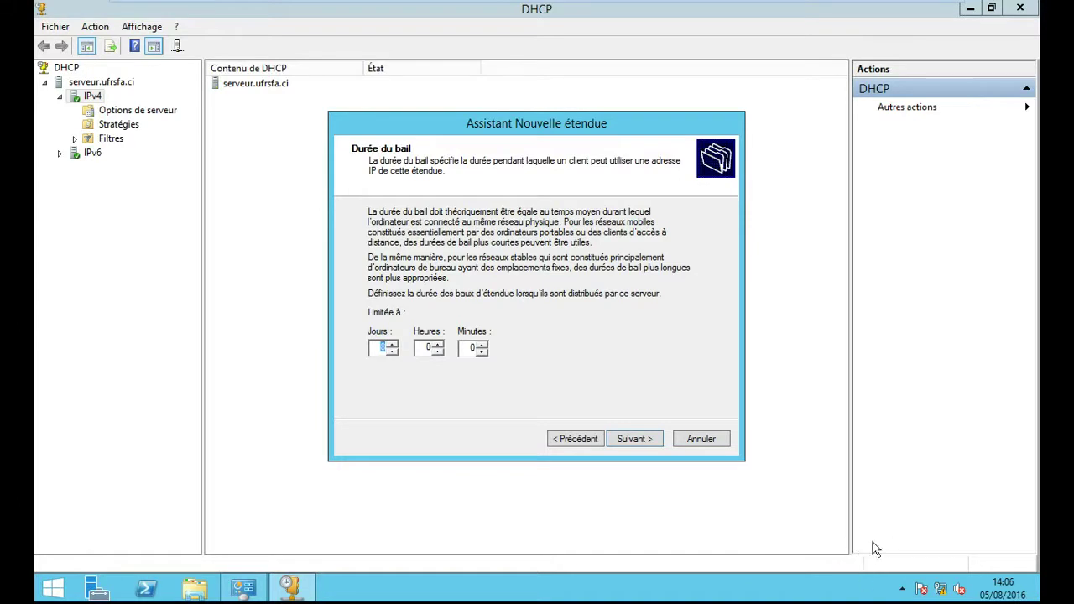
- Keep the 8-day lease and choose to configure DHCP options now
left_click(635, 439)
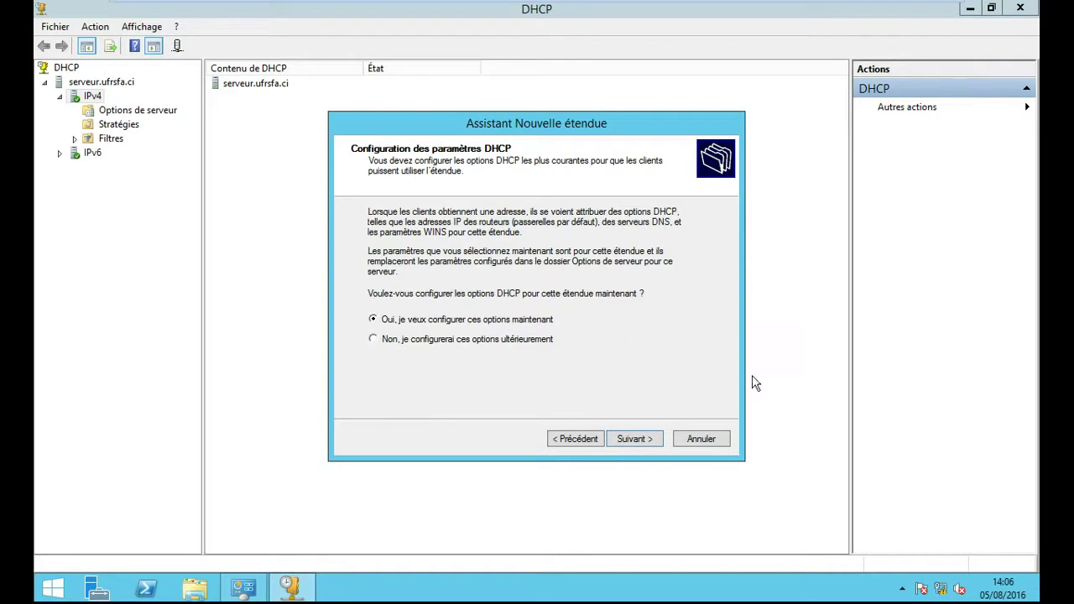
left_click(645, 446)
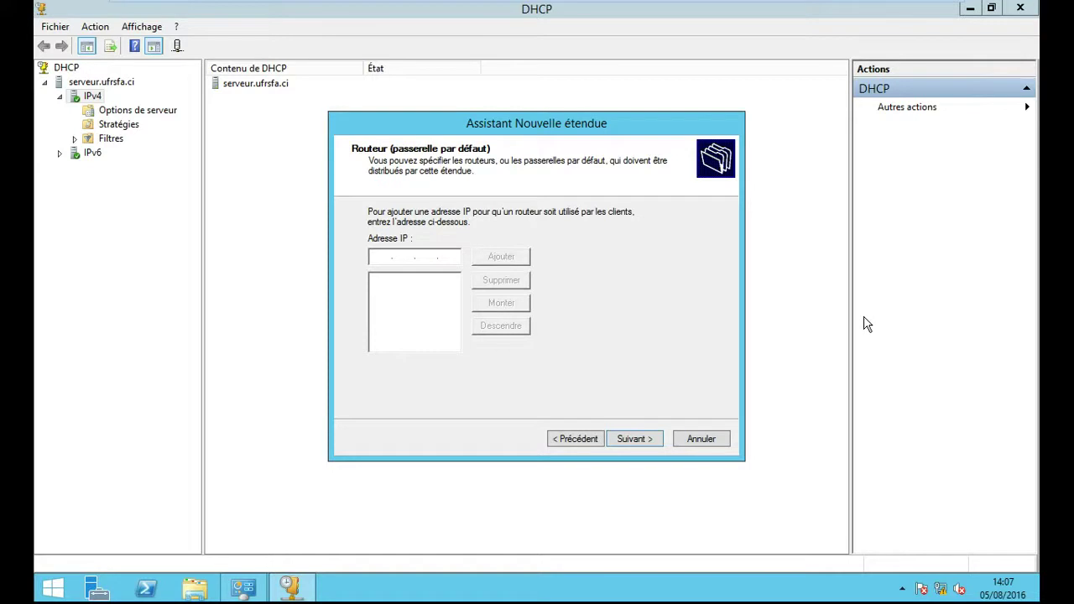
- Add 192.168.40.254 as the scope's default gateway
type("192 . 168 . 40 . 254")
left_click(502, 258)
left_click(638, 447)
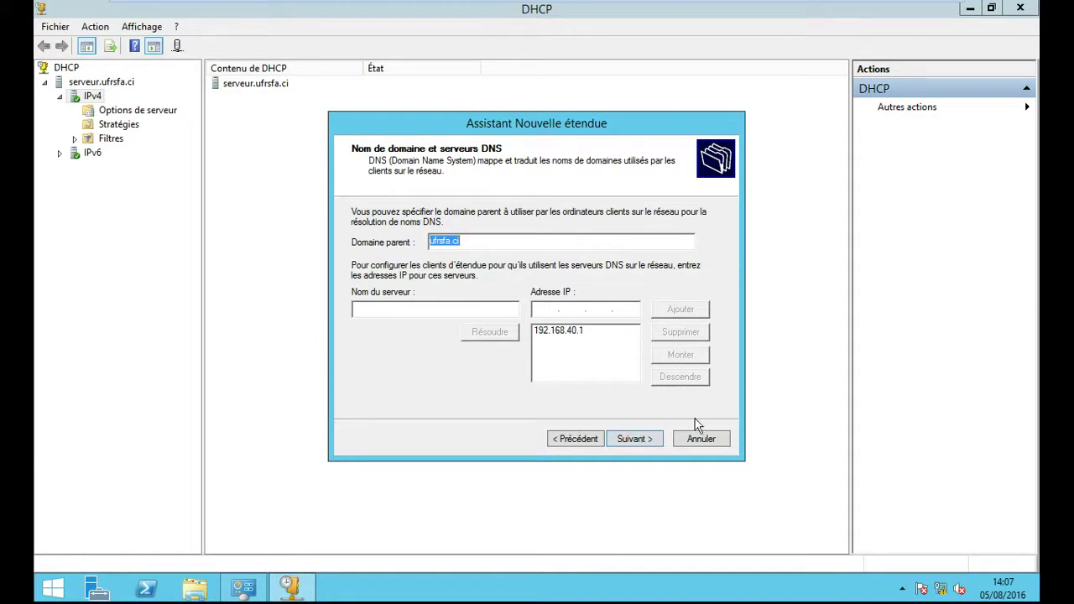
- Accept domain ufrsfa.ci with DNS 192.168.40.1, skip WINS, and activate the scope
left_click(634, 441)
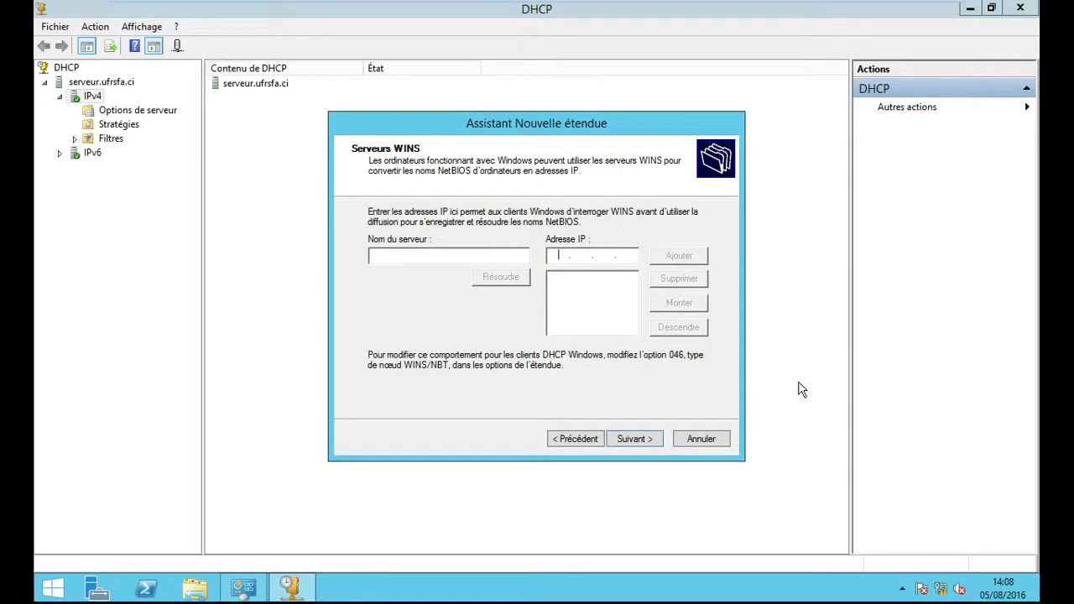
left_click(644, 442)
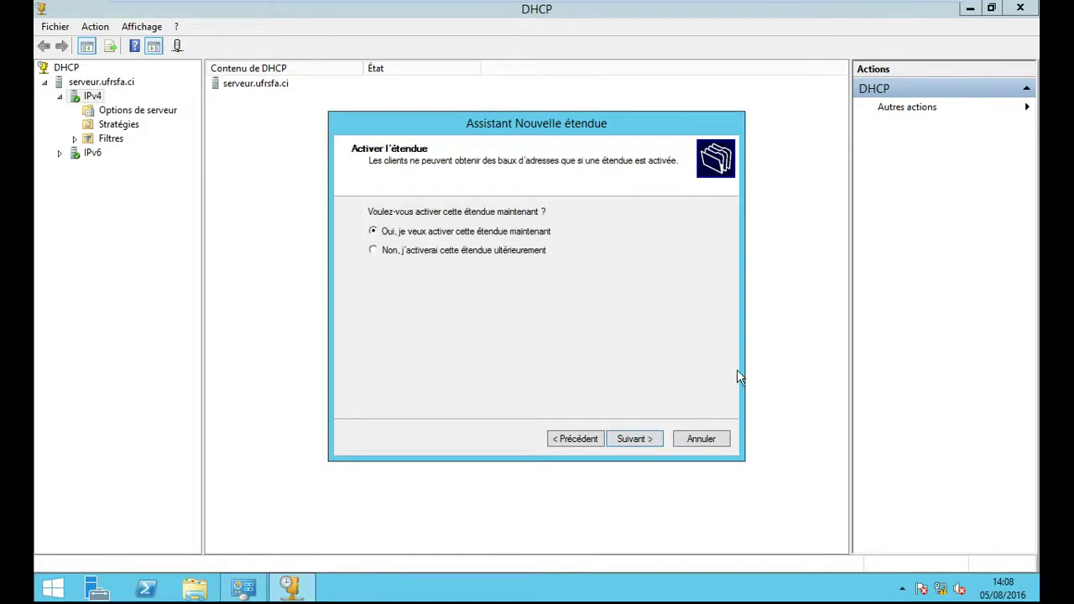
left_click(640, 444)
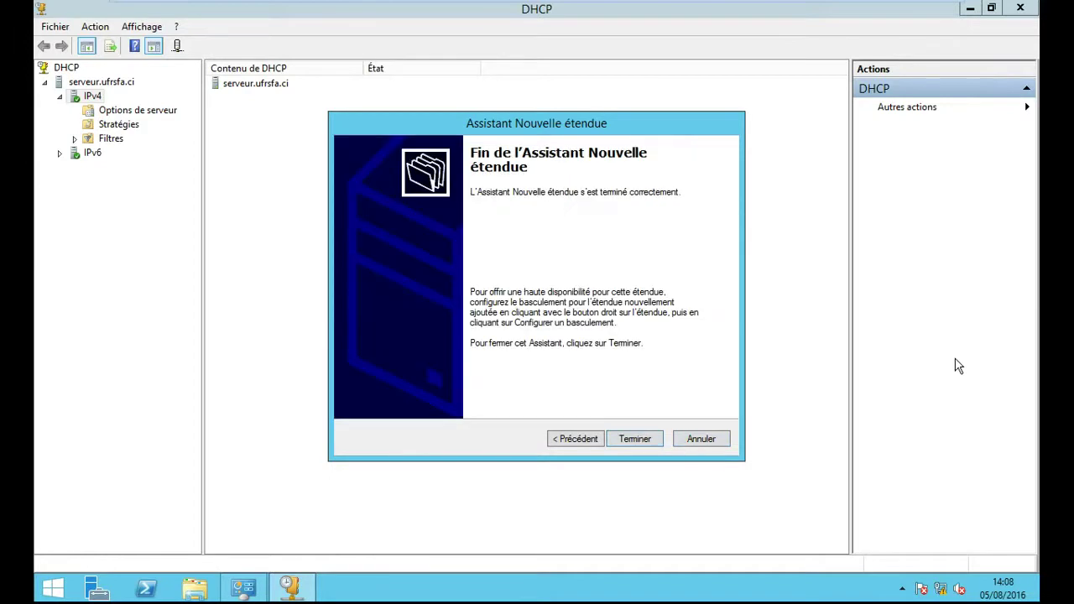
left_click(647, 443)
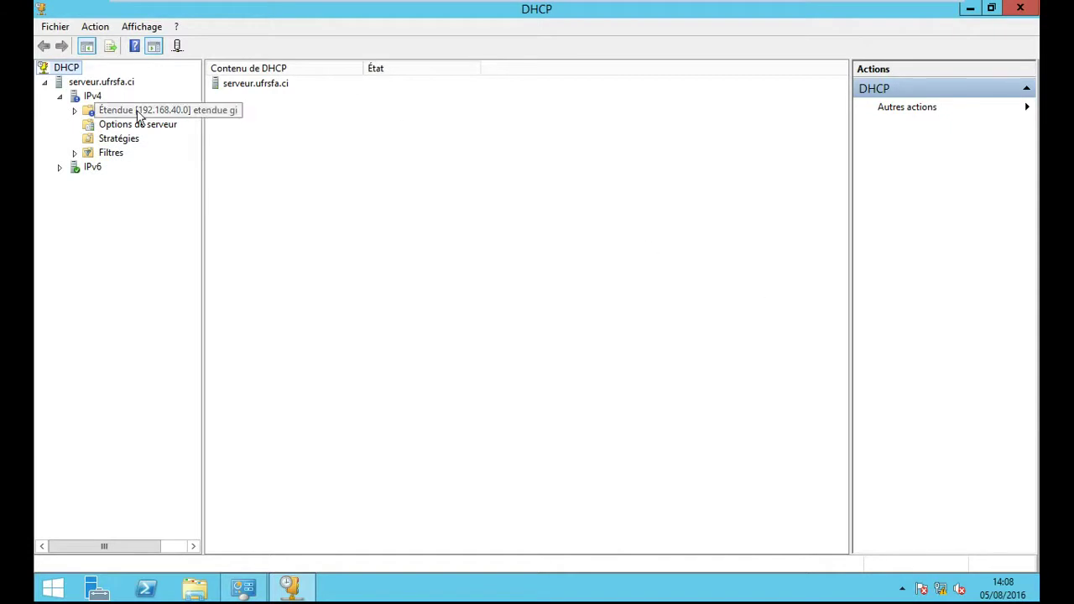
- Refresh the 192.168.40.0 scope and then the IPv4 node so the new scope is listed
left_click(75, 111)
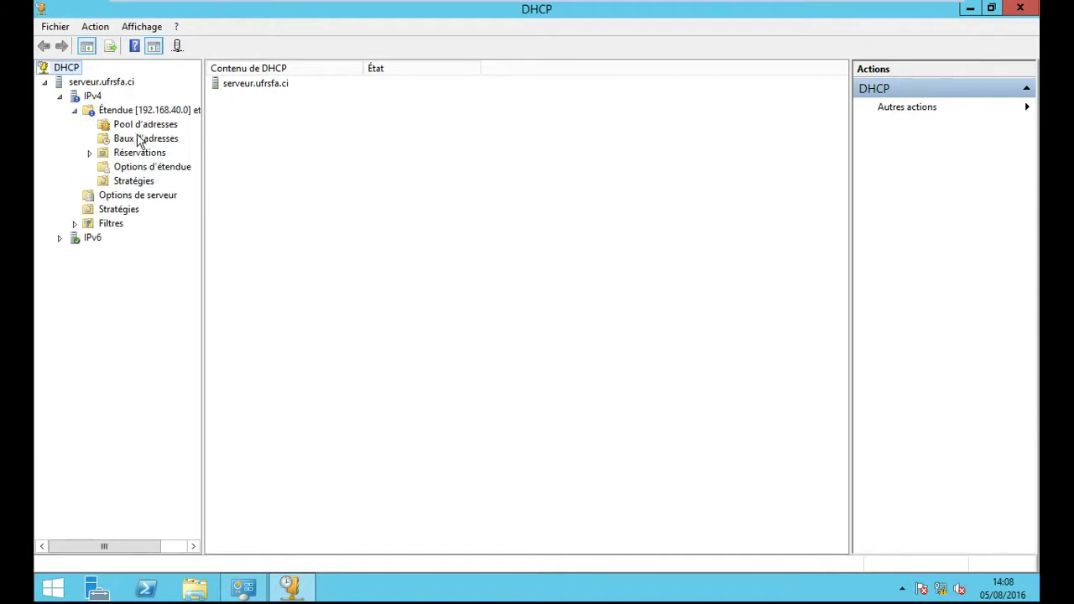
right_click(92, 116)
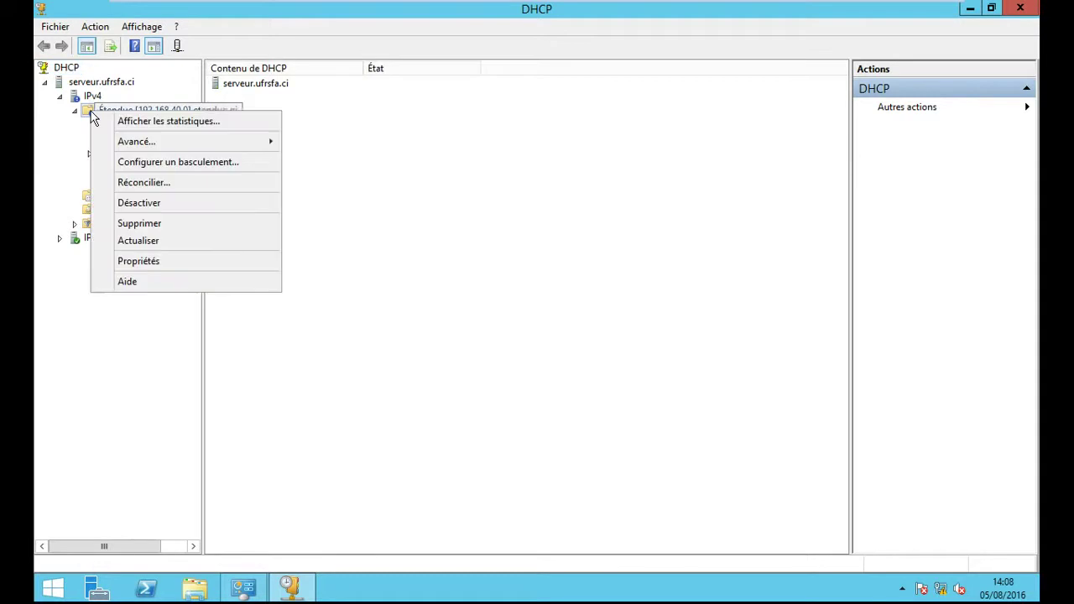
left_click(401, 233)
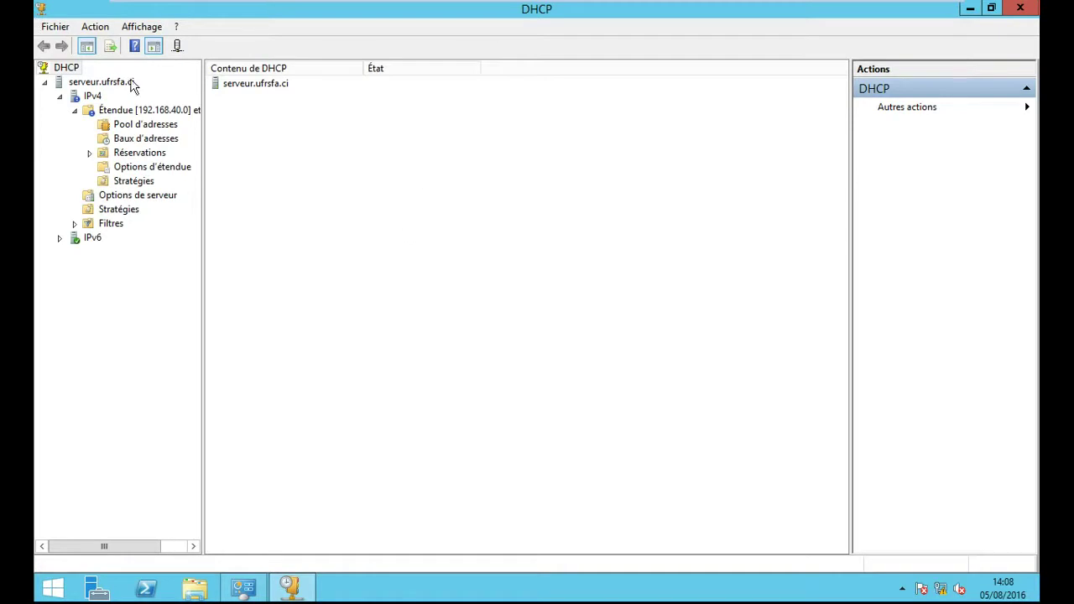
right_click(86, 111)
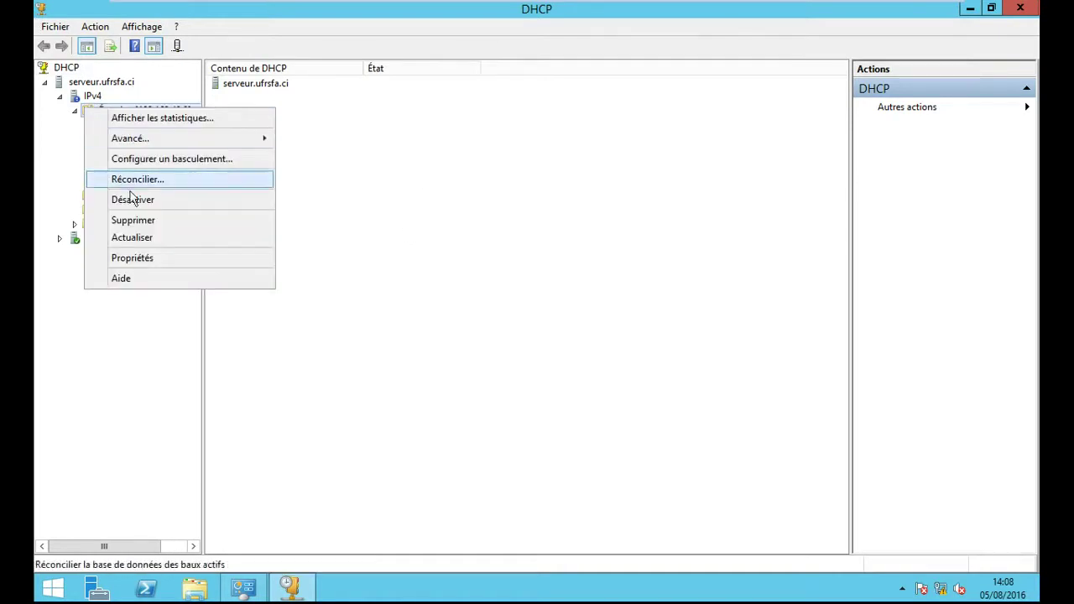
left_click(156, 241)
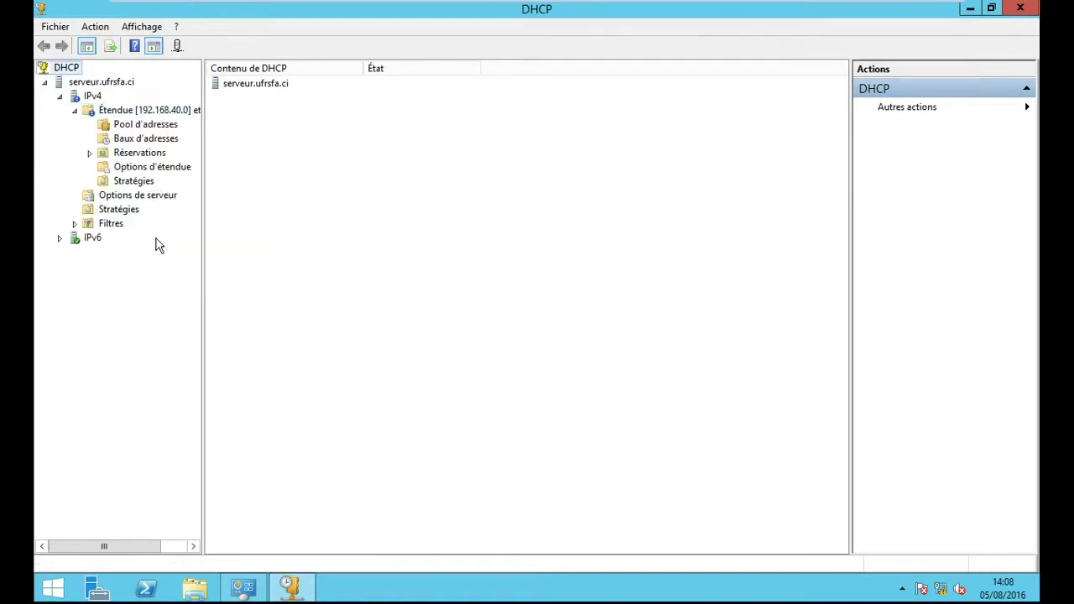
right_click(76, 98)
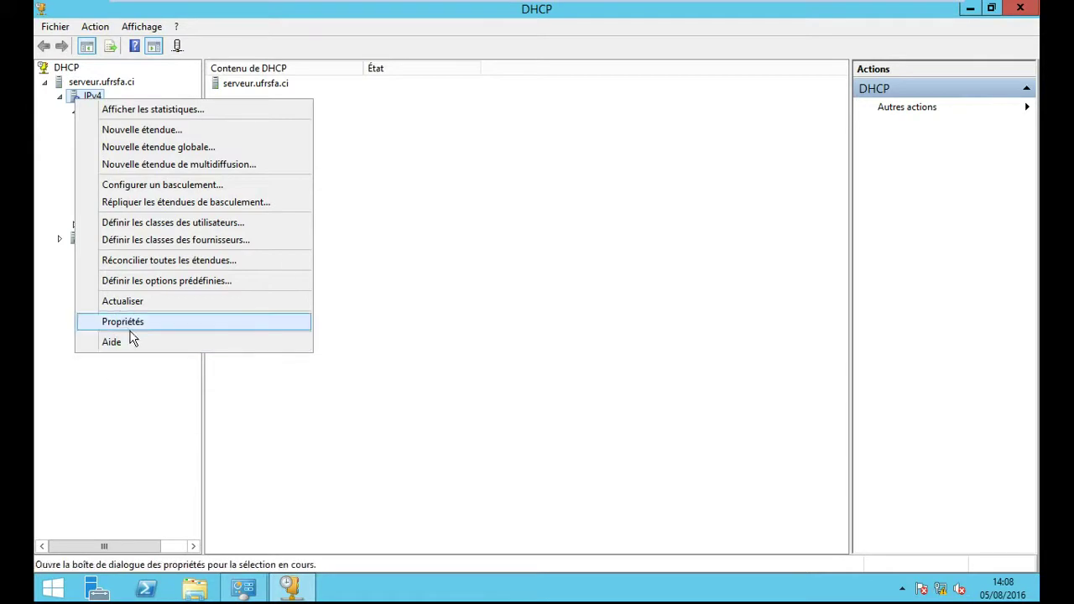
left_click(135, 302)
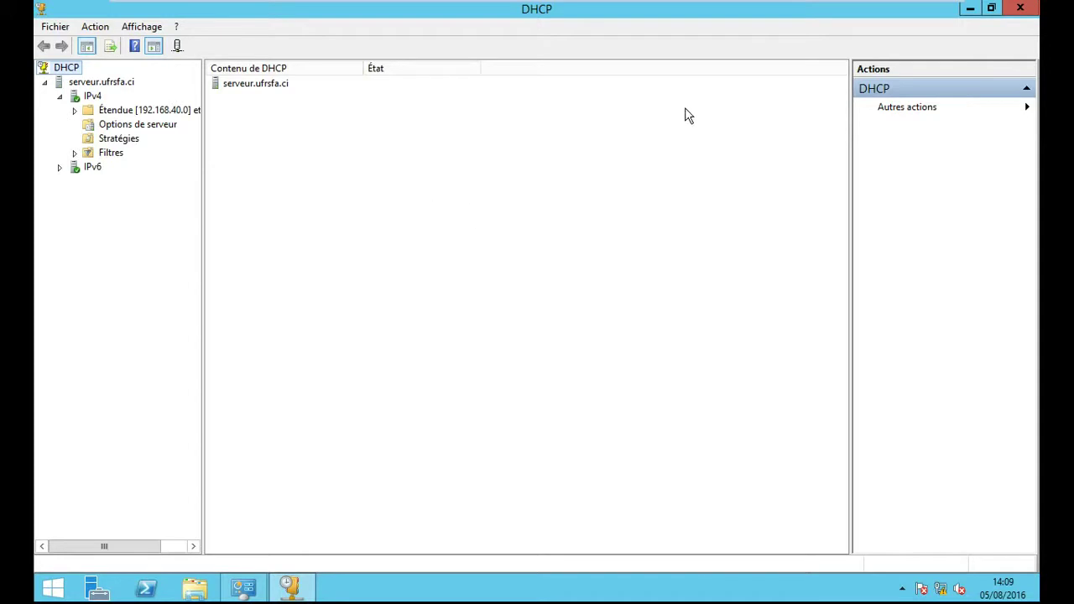
- Expand Étendue [192.168.40.0], check its Pool d'adresses ranges, then view the empty Baux d'adresses list
left_click(75, 110)
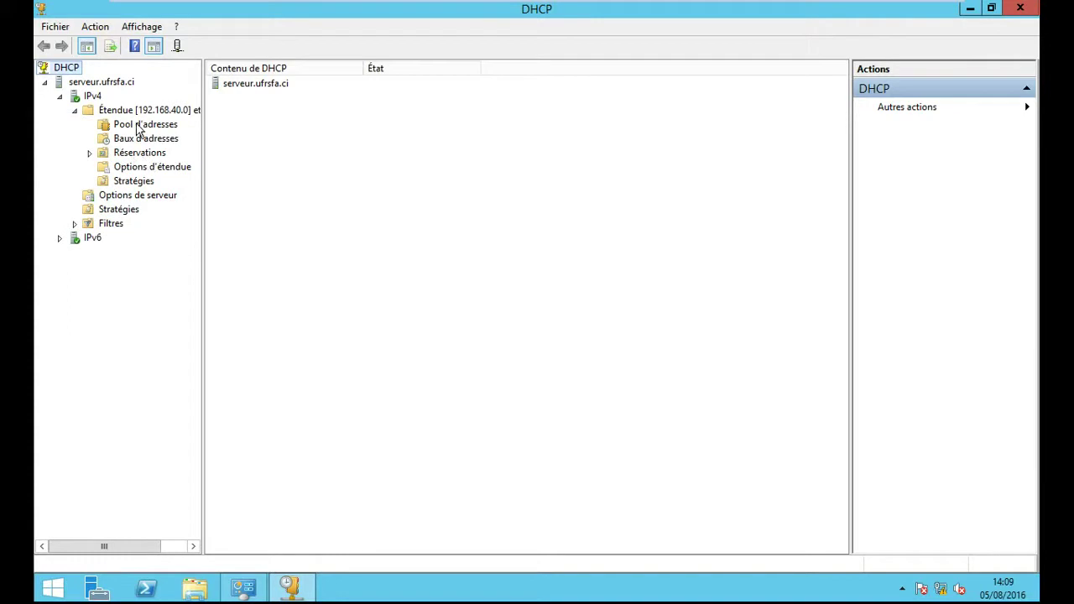
left_click(141, 126)
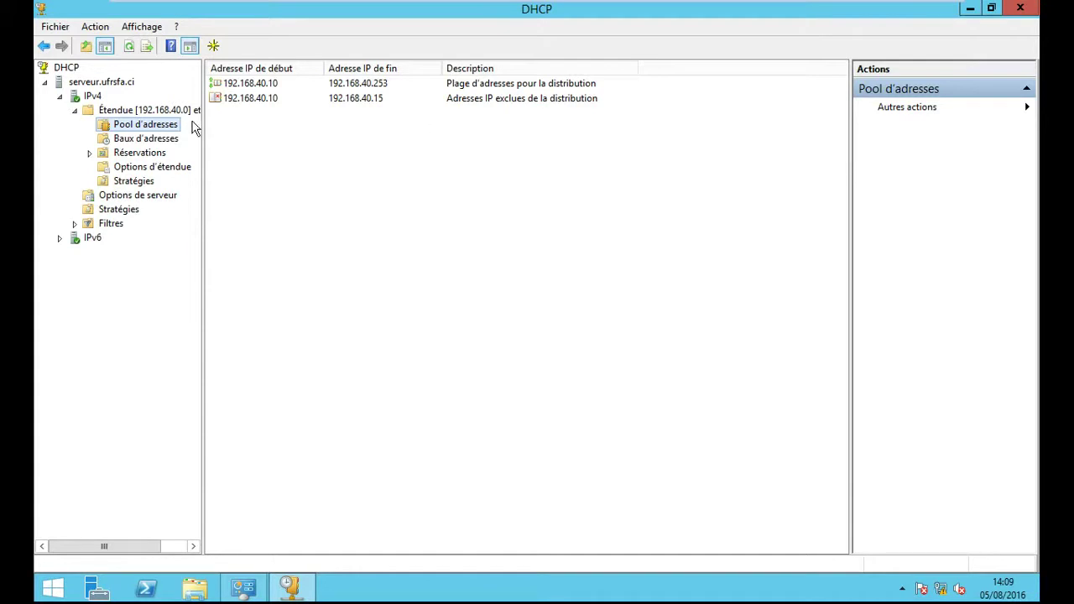
left_click(159, 144)
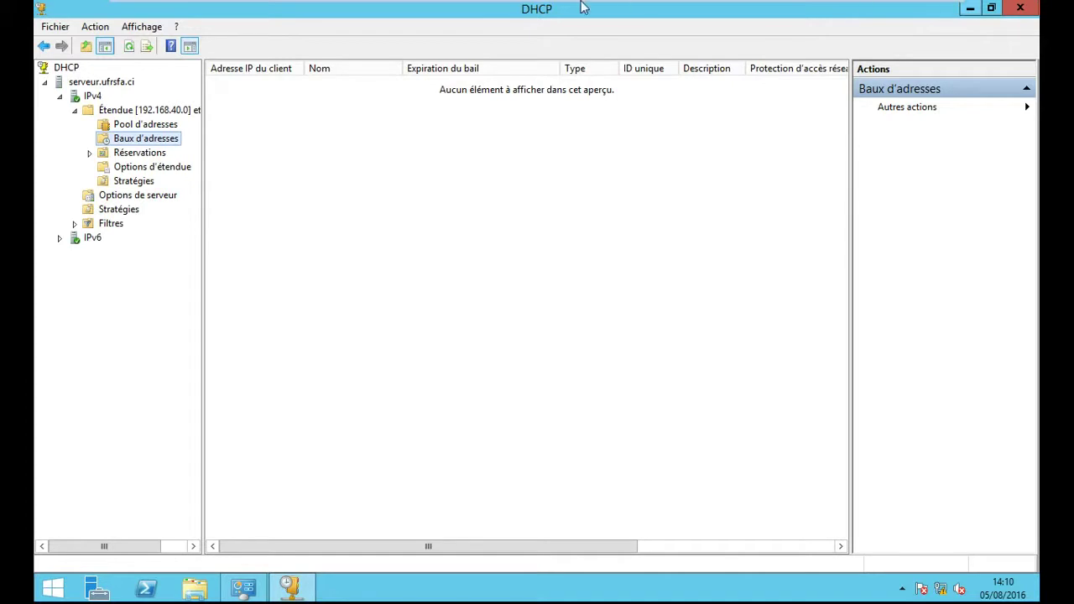
- On the client SFA VM, open Centre Réseau et partage from the network tray icon
mouse_move(279, 4)
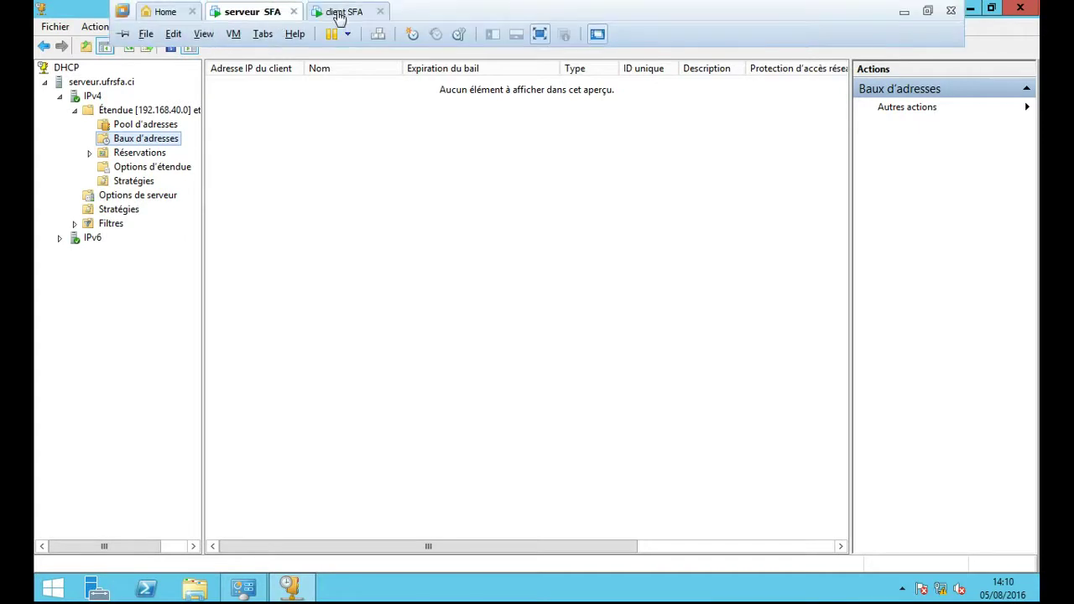
left_click(344, 10)
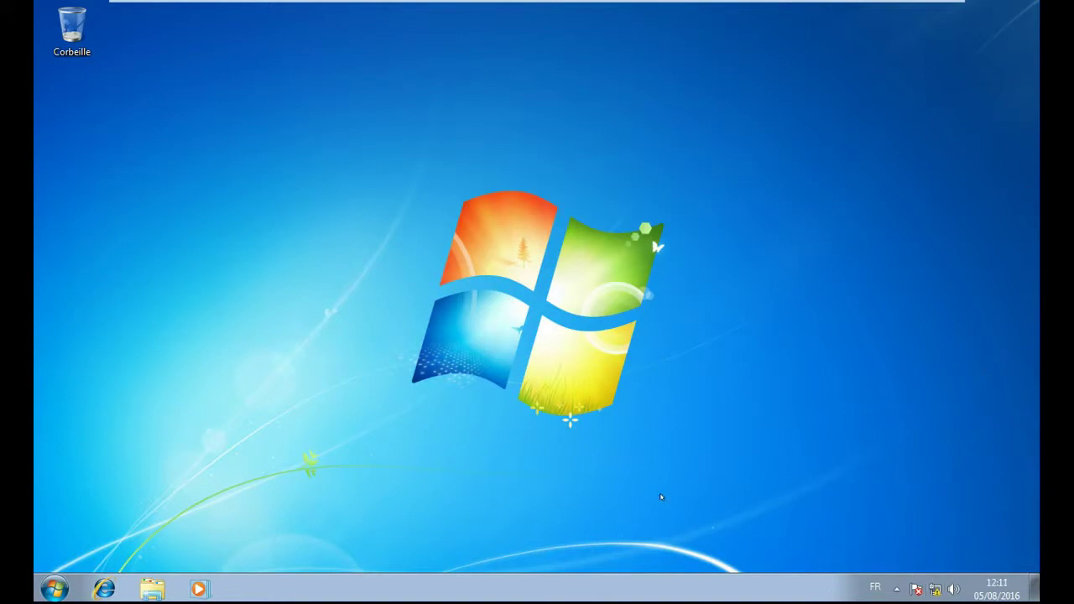
left_click(55, 588)
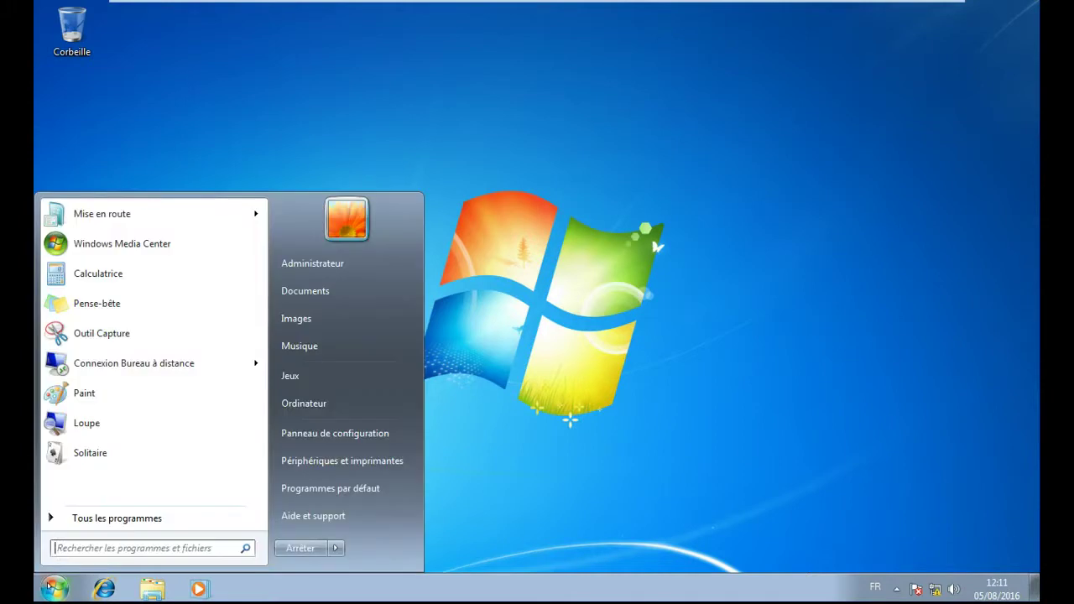
right_click(935, 590)
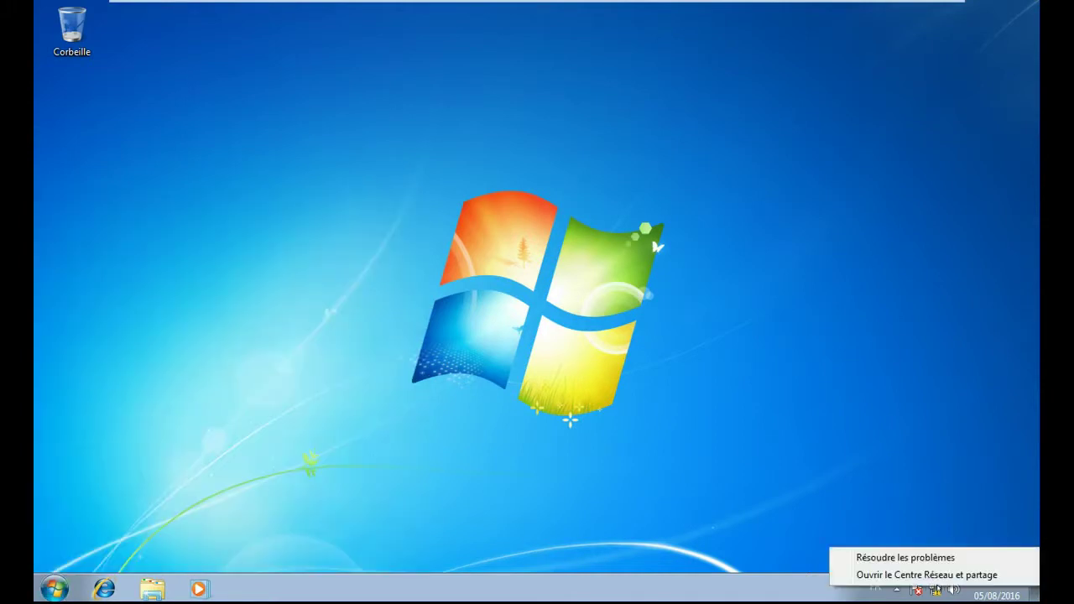
left_click(934, 574)
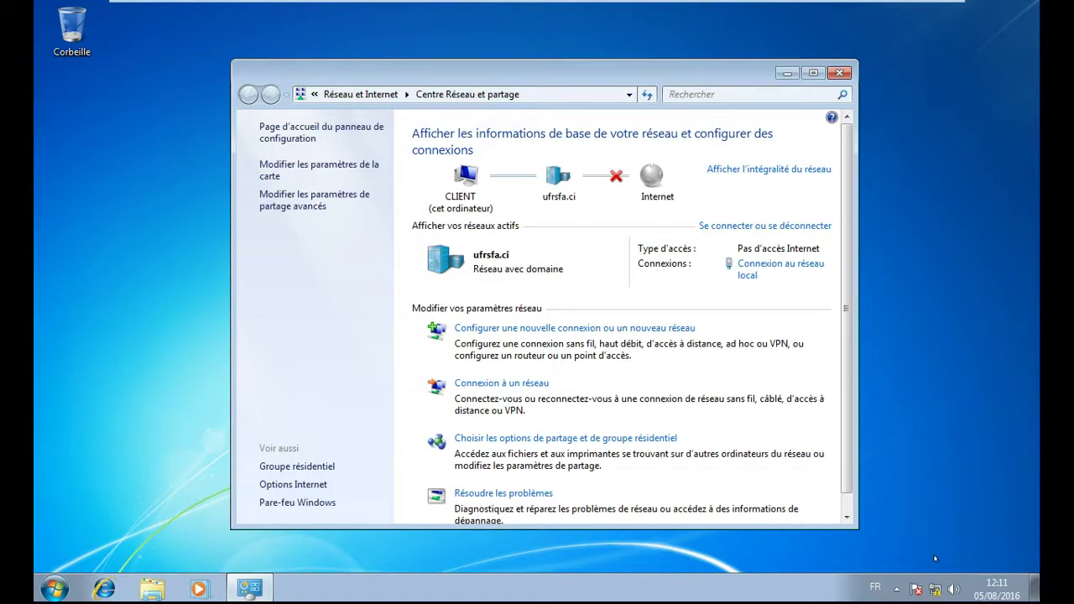
left_click(751, 267)
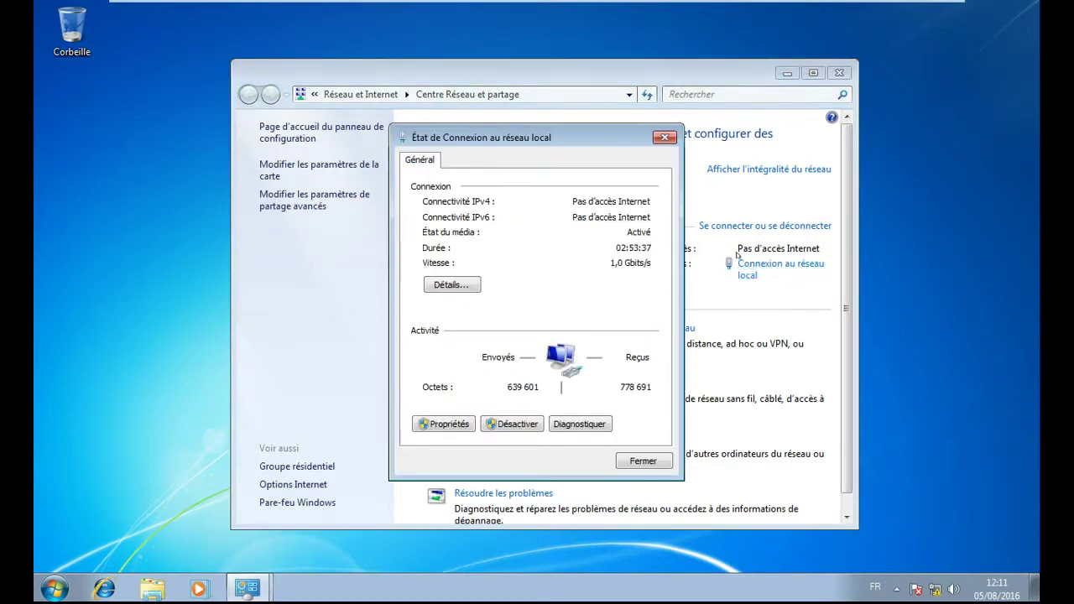
left_click(441, 424)
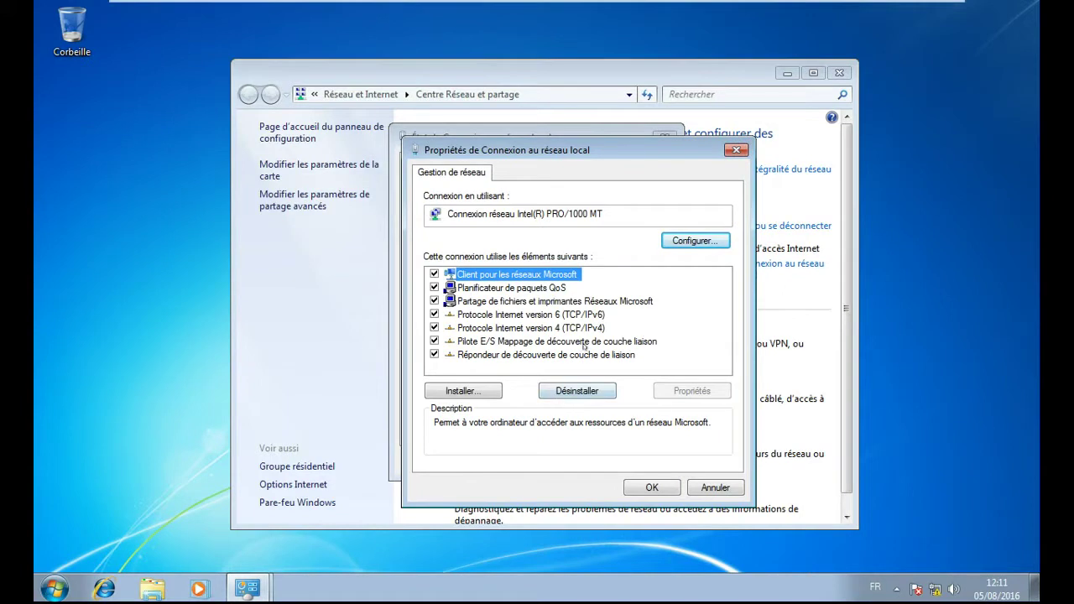
left_click(582, 330)
left_click(685, 388)
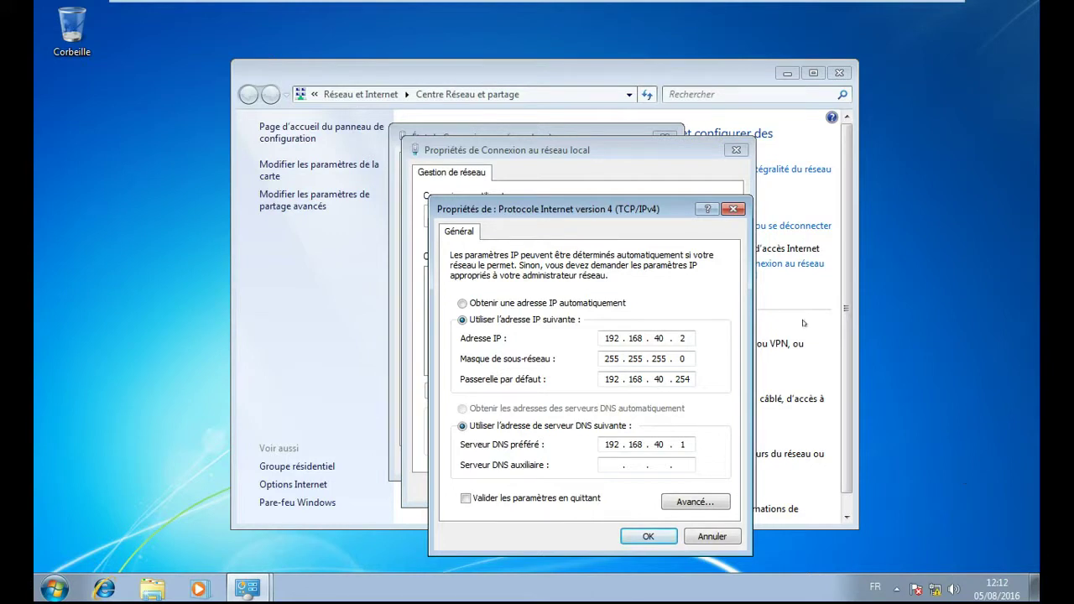
left_click(463, 304)
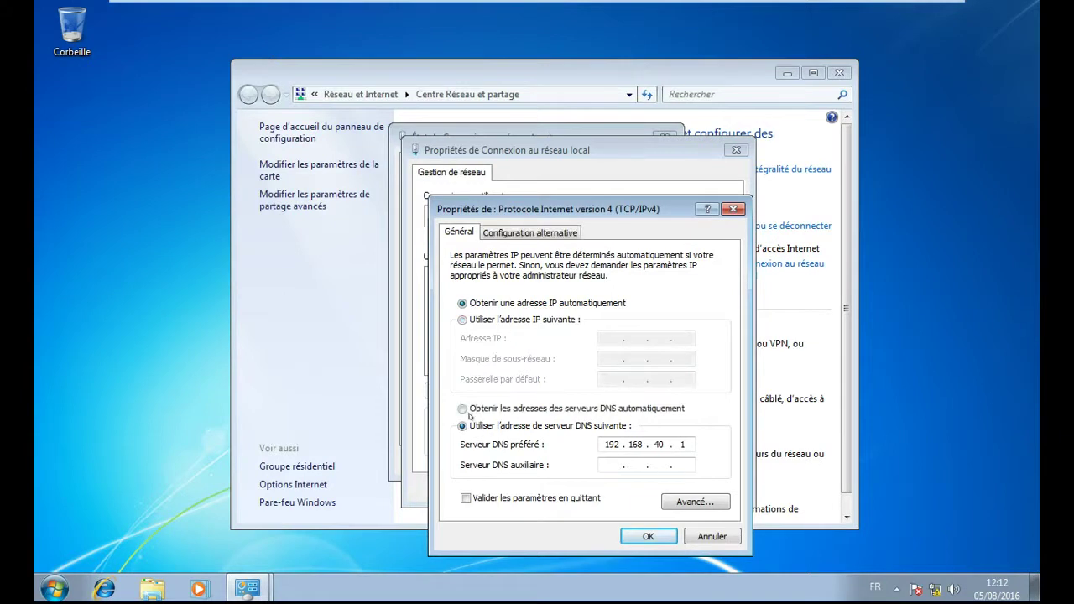
left_click(463, 409)
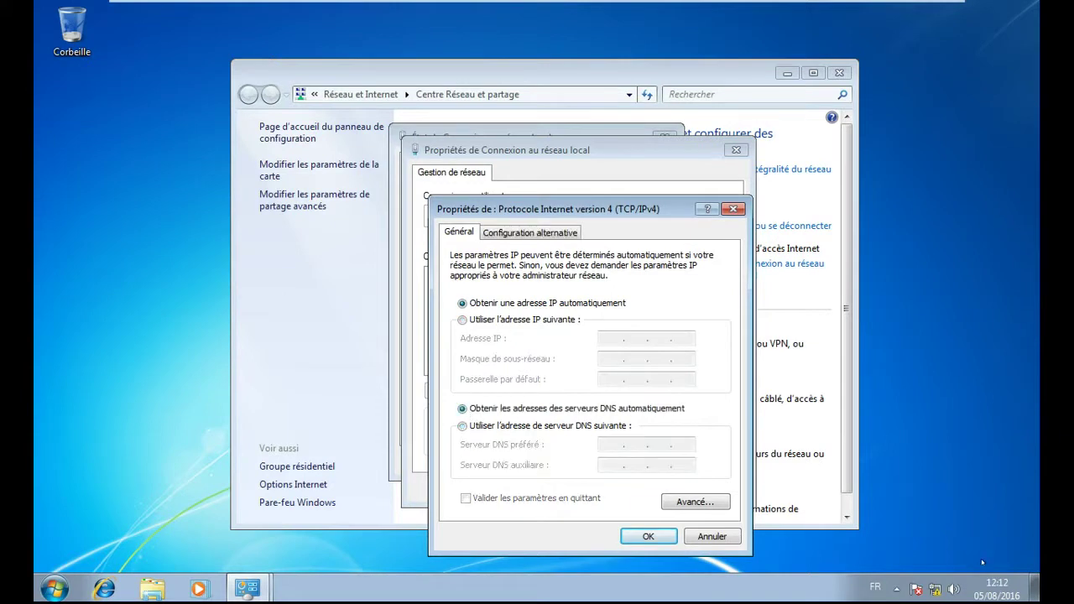
left_click(649, 537)
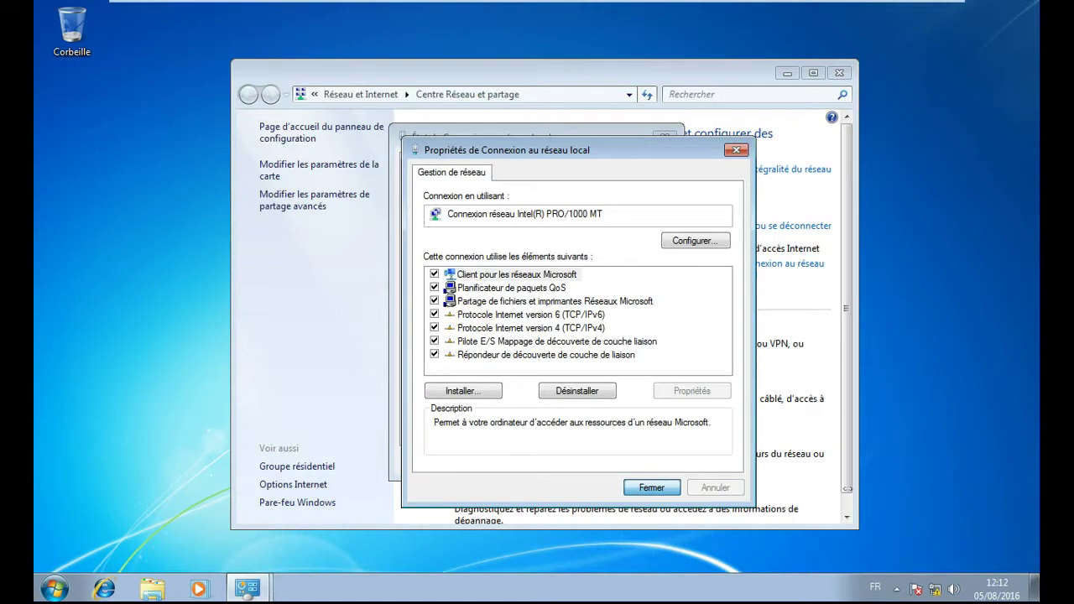
left_click(652, 487)
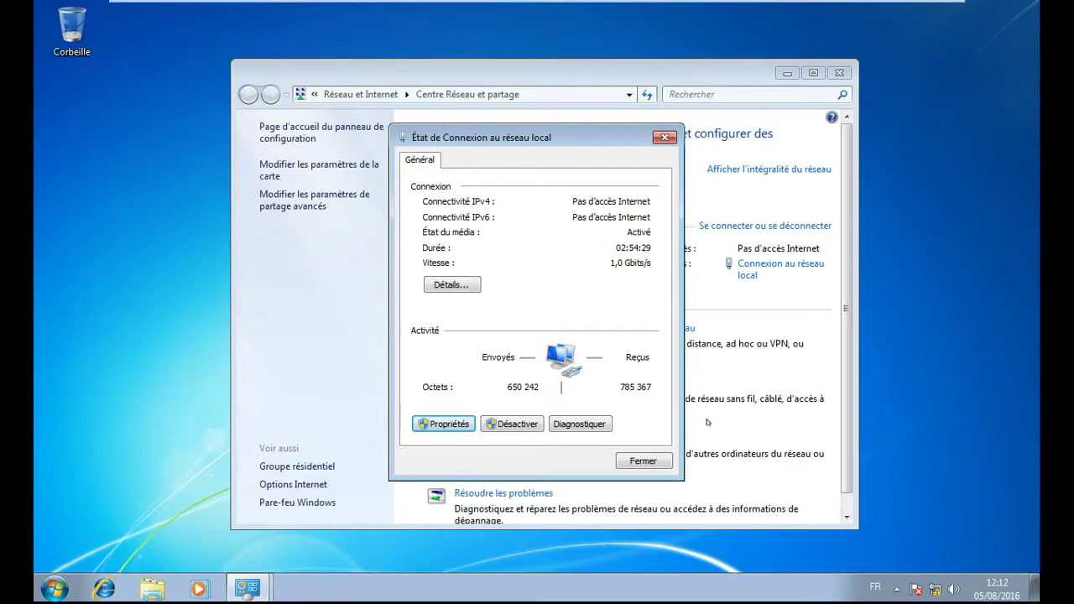
left_click(657, 463)
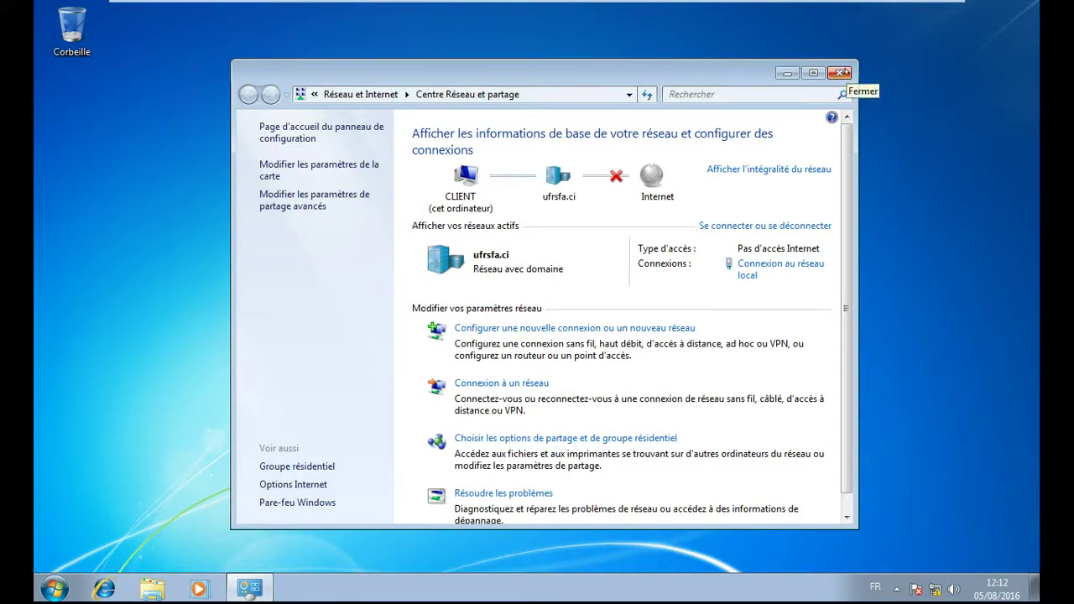
left_click(843, 74)
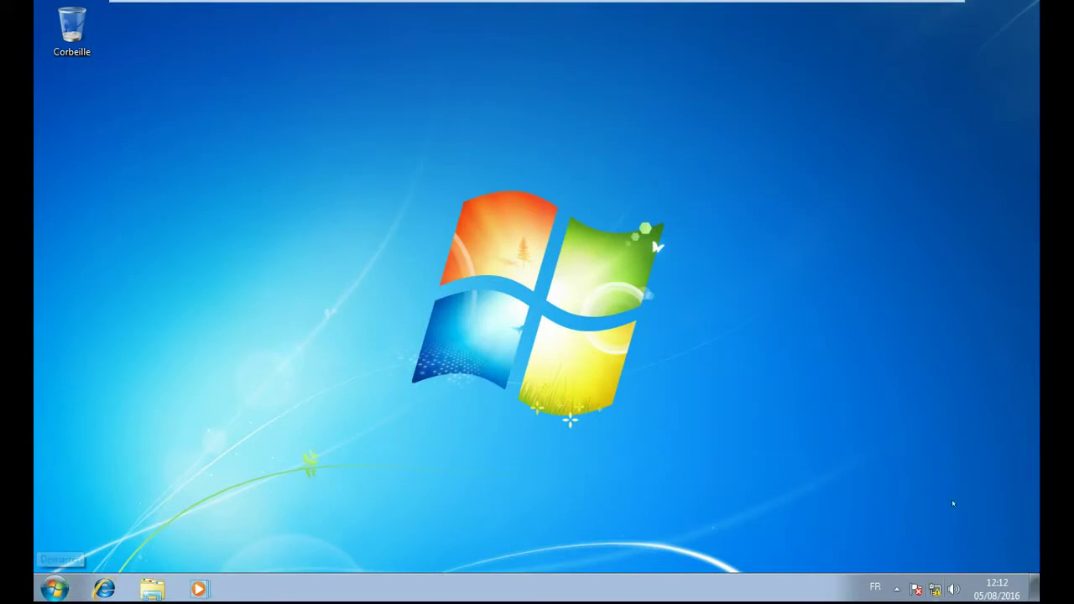
right_click(933, 591)
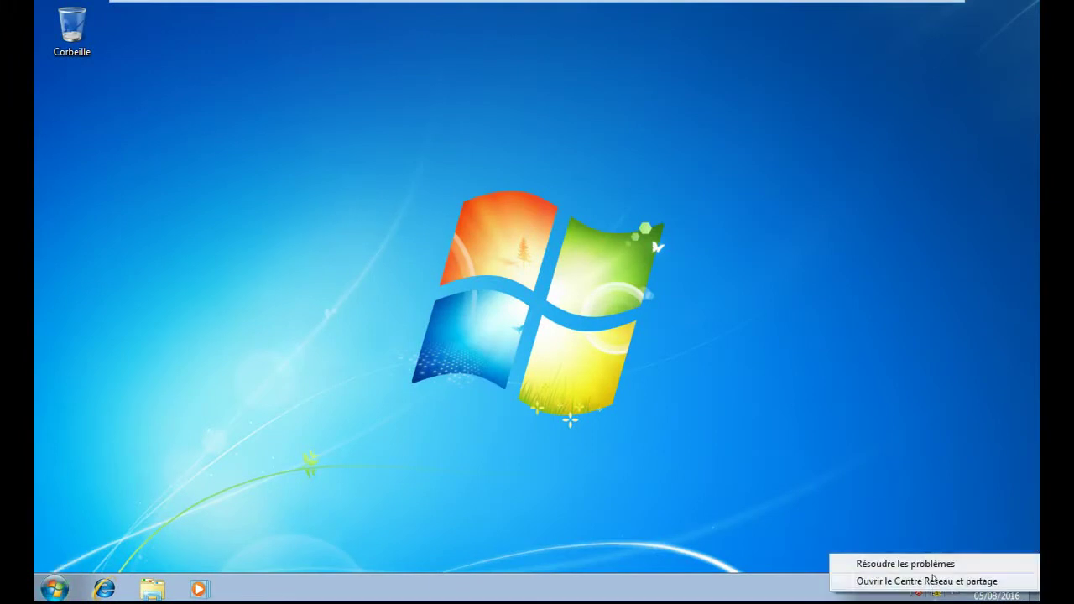
left_click(933, 580)
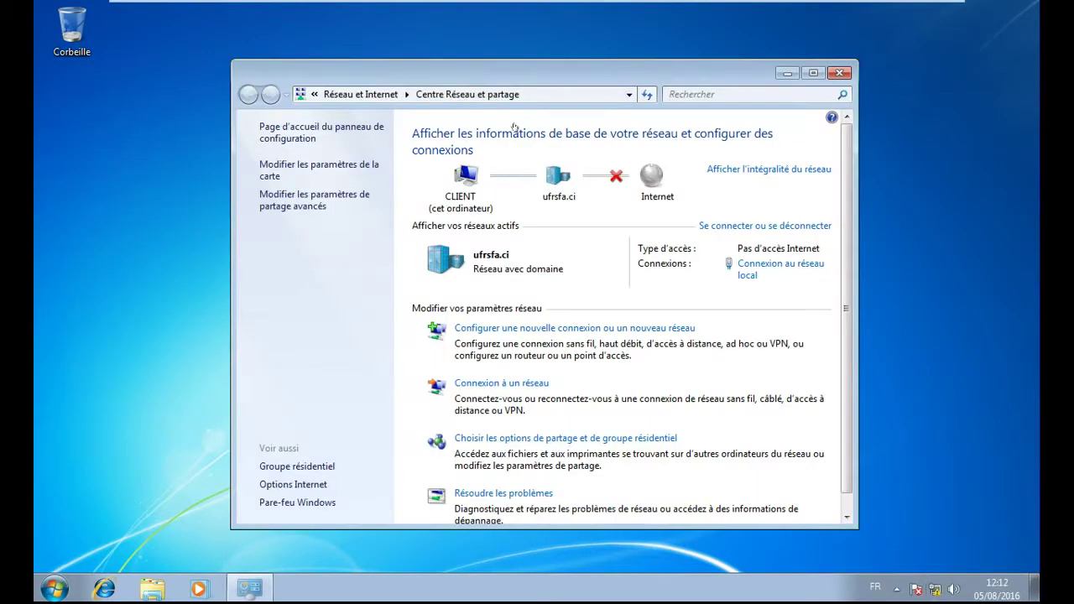
left_click(750, 268)
left_click(454, 426)
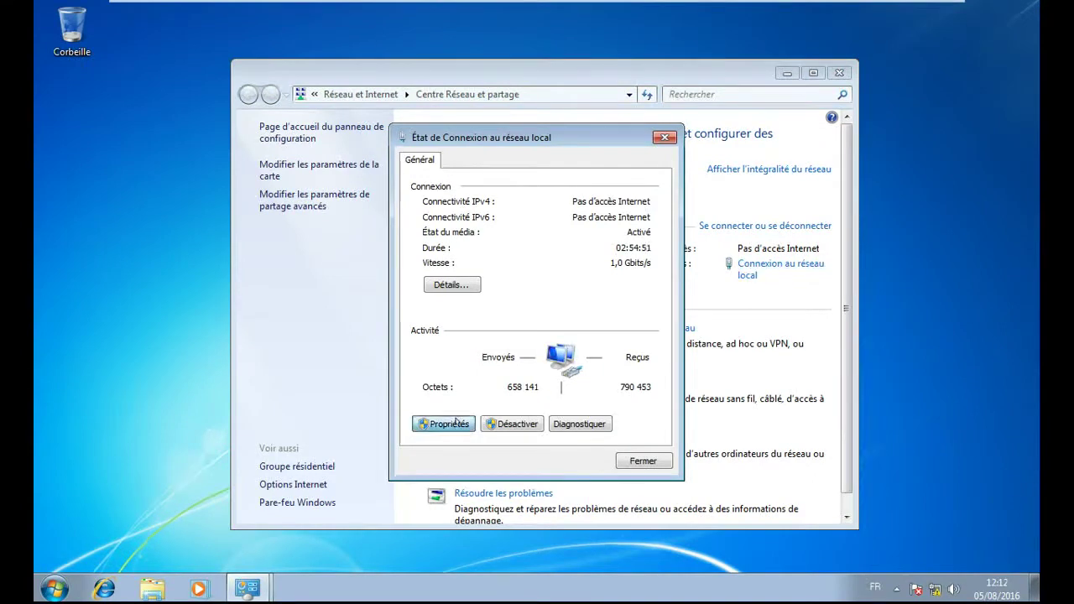
left_click(564, 328)
left_click(693, 392)
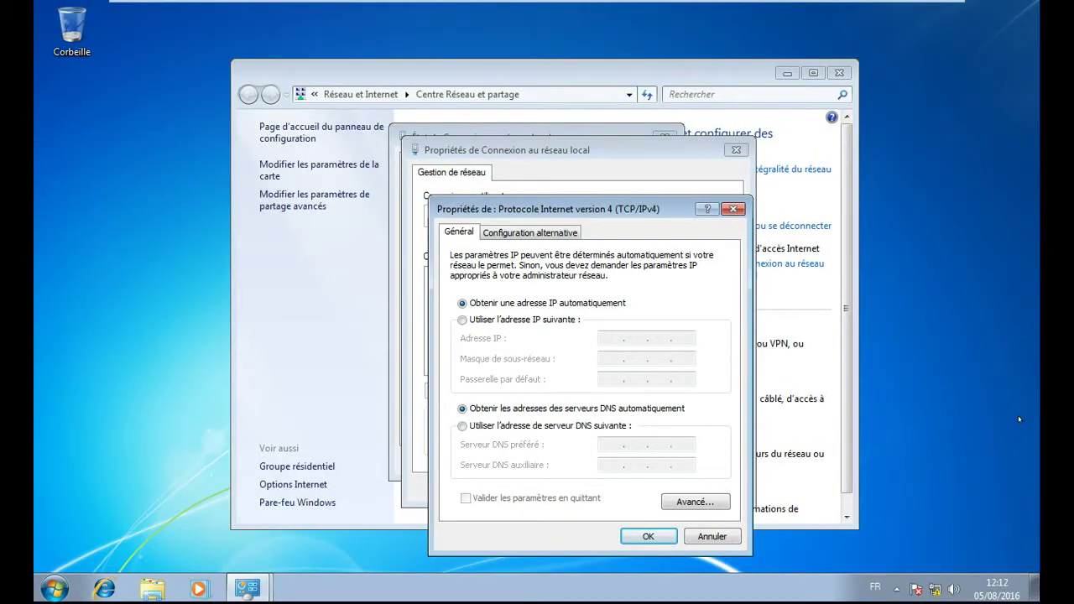
left_click(735, 209)
left_click(736, 149)
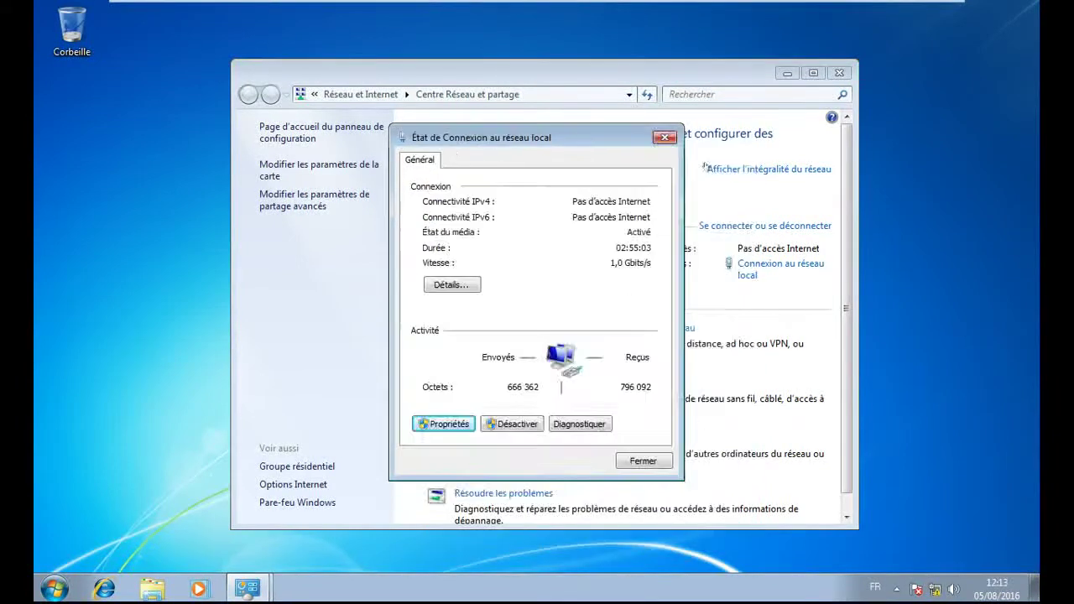
left_click(654, 137)
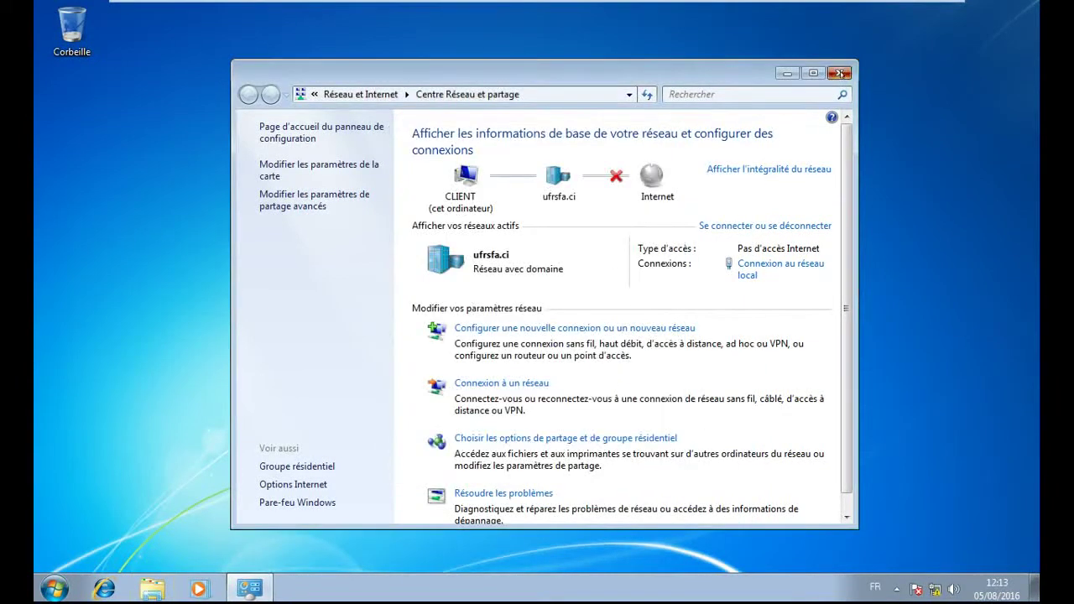
left_click(840, 73)
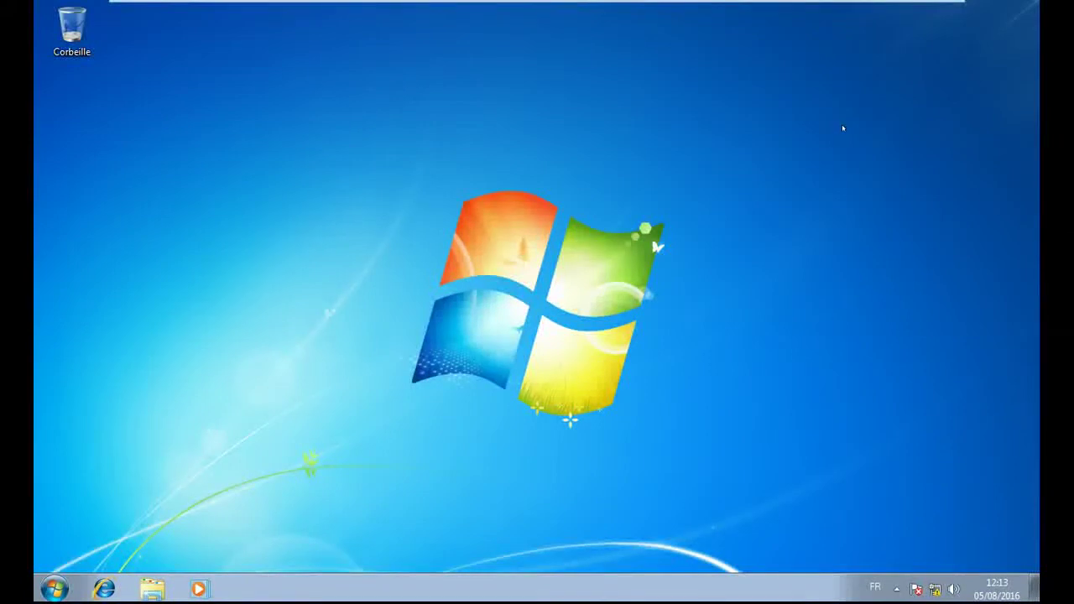
- Launch Command Prompt via 'cmd', go to the drive root with cd\ and run ipconfig
left_click(54, 589)
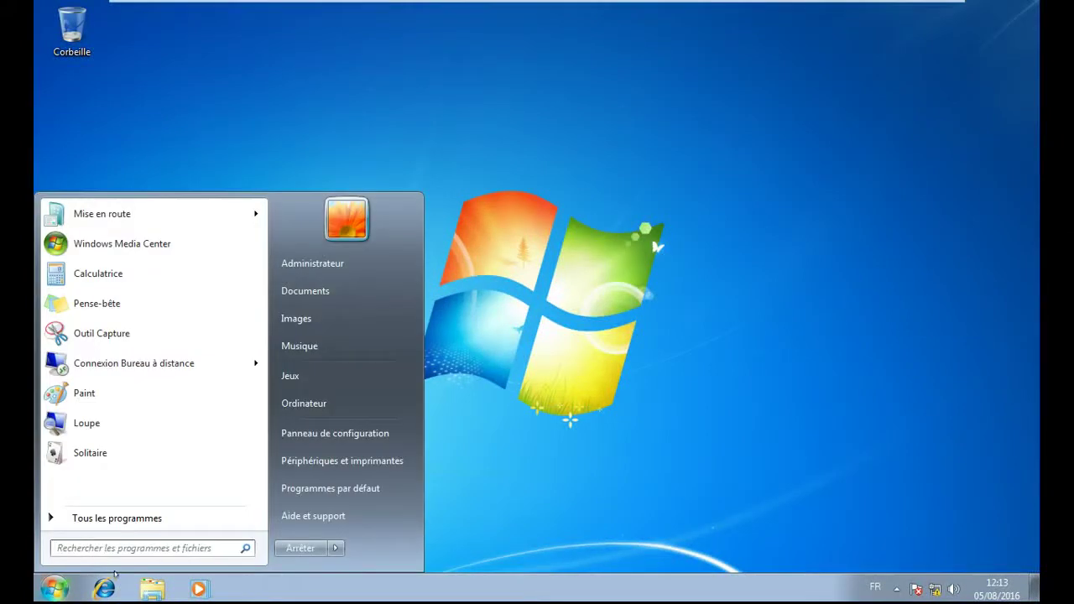
left_click(100, 548)
type("cmd")
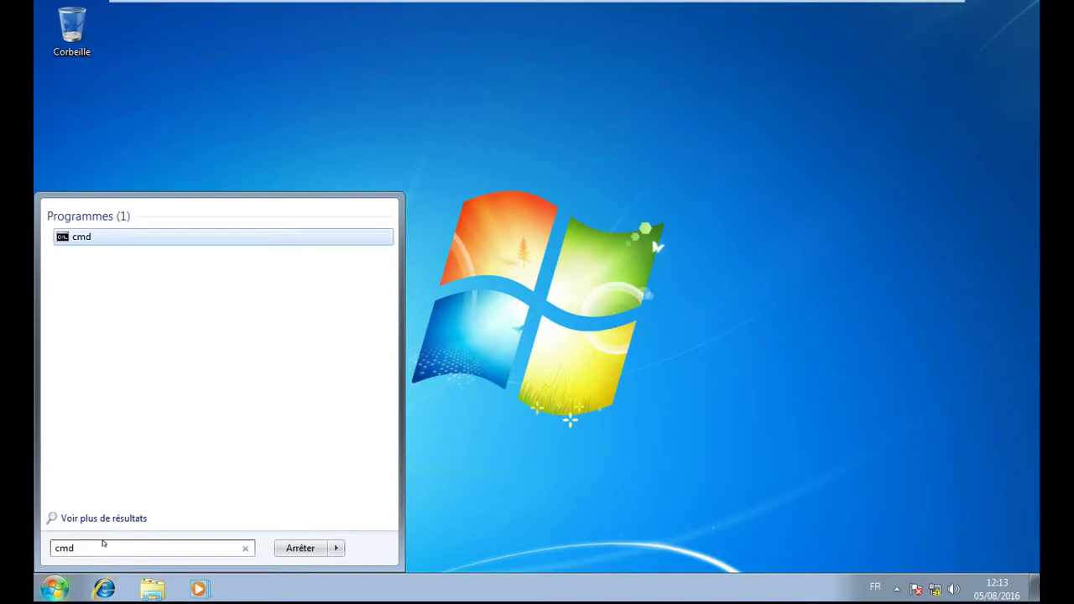
key("Return")
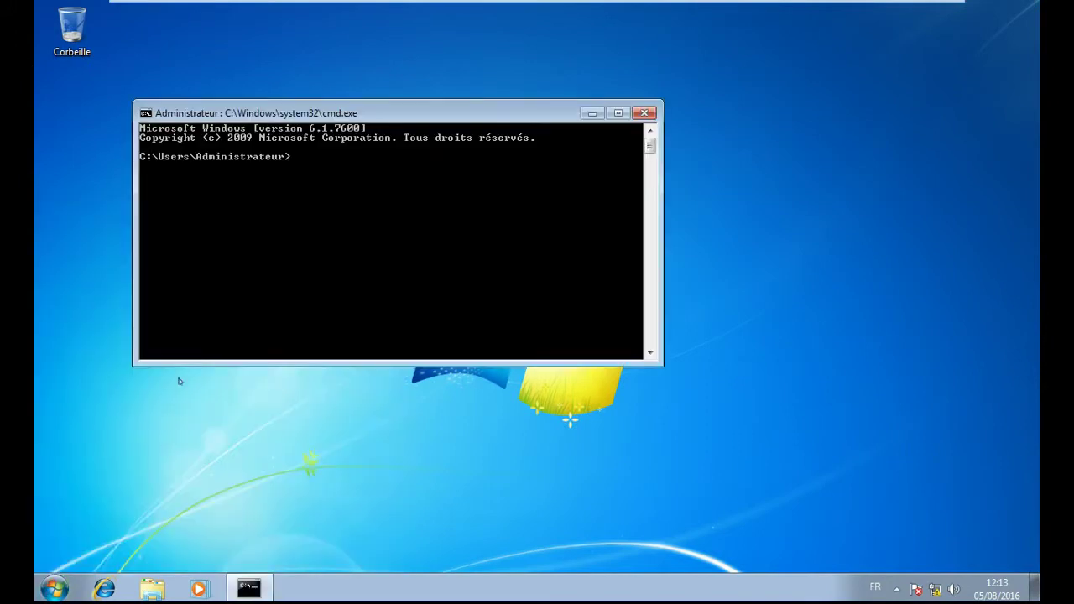
type("cd\\")
key("Return")
type("ipconfig")
key("Return")
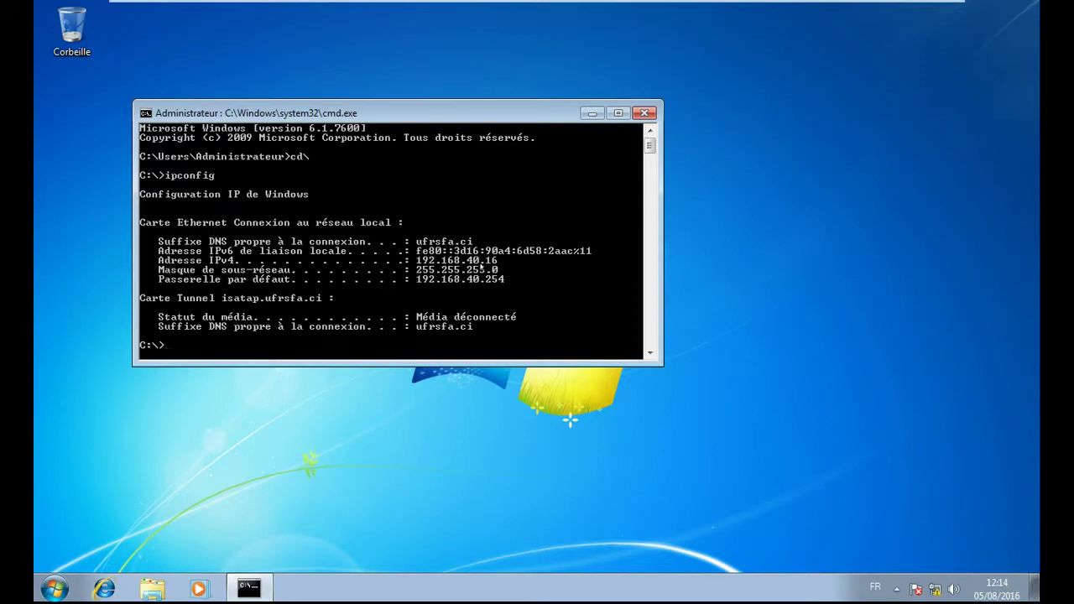
- Run ipconfig /all to confirm address 192.168.40.16 from DHCP server 192.168.40.1
key("Up")
type("/all")
key("Return")
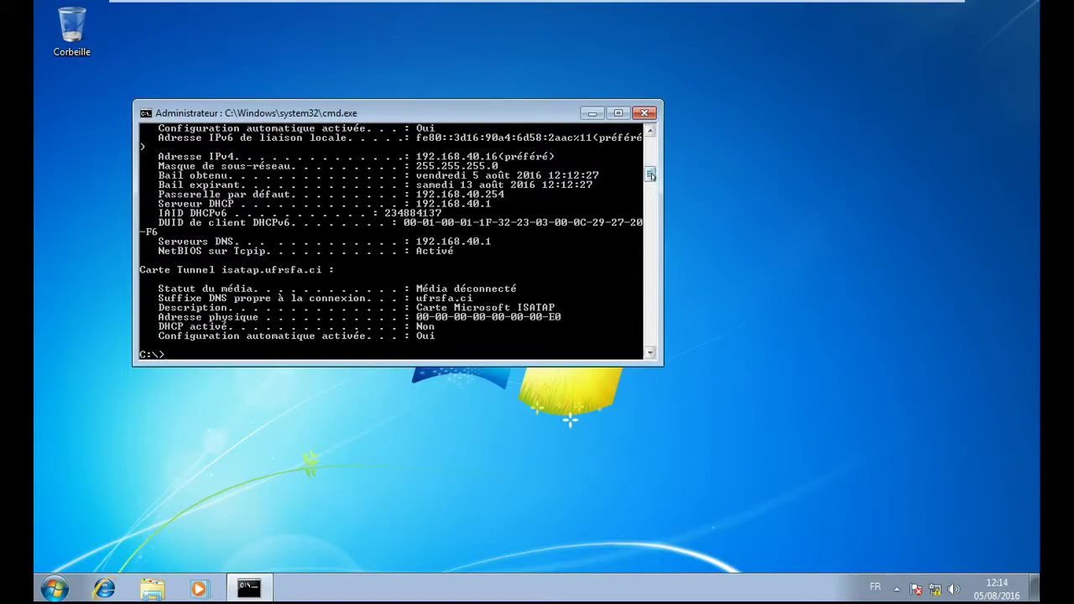
mouse_move(650, 174)
left_mouse_down()
mouse_move(650, 157)
mouse_move(650, 168)
left_mouse_up()
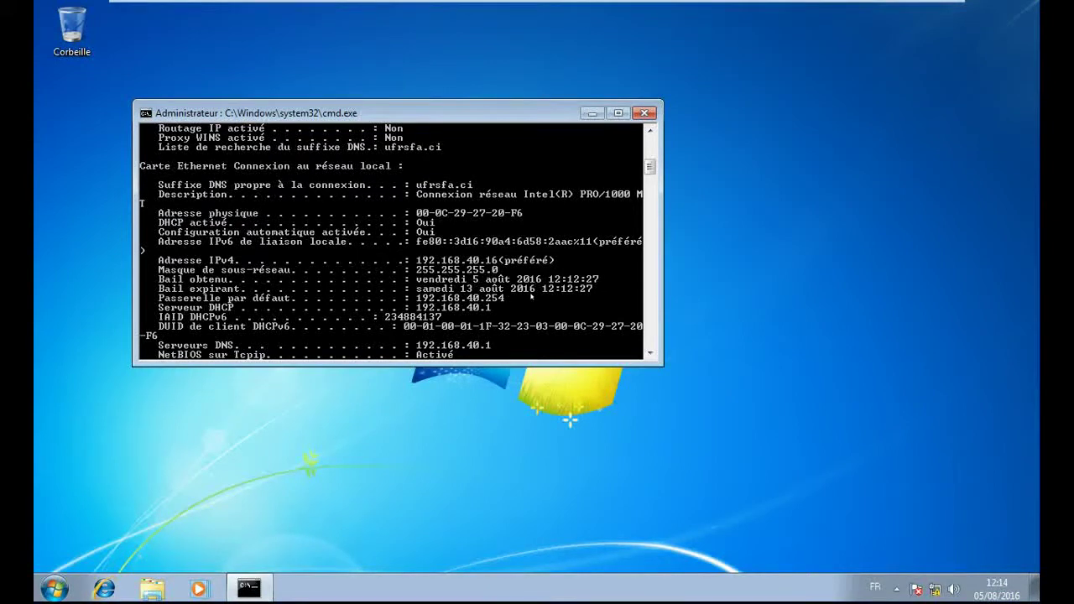
left_click_drag(649, 168, 649, 189)
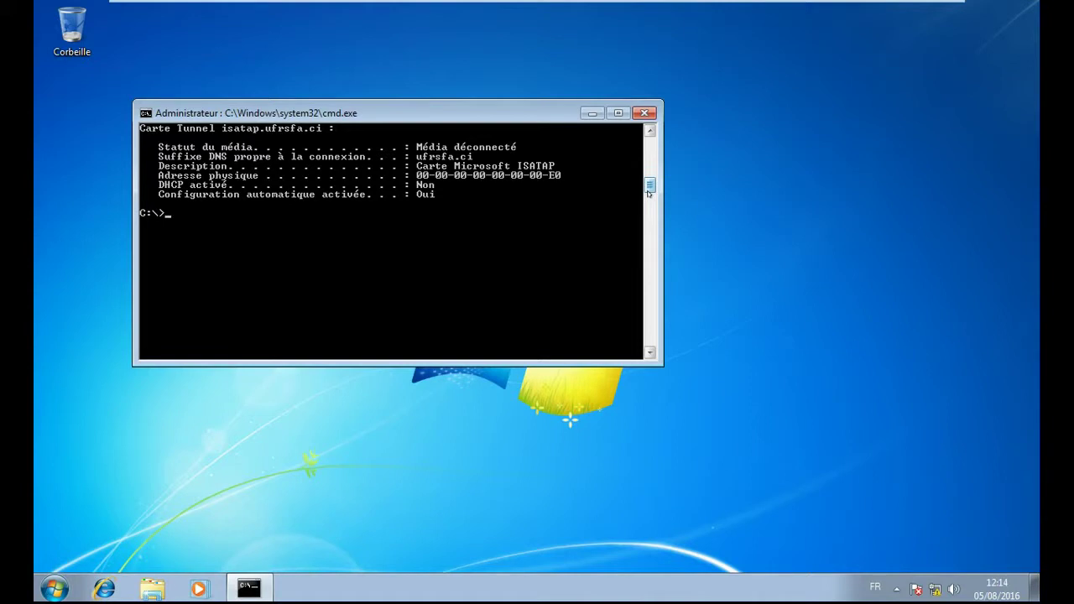
key("Up")
- Release the client's DHCP lease with ipconfig /release
key("BackSpace")
key("BackSpace")
key("BackSpace")
type("release")
key("Return")
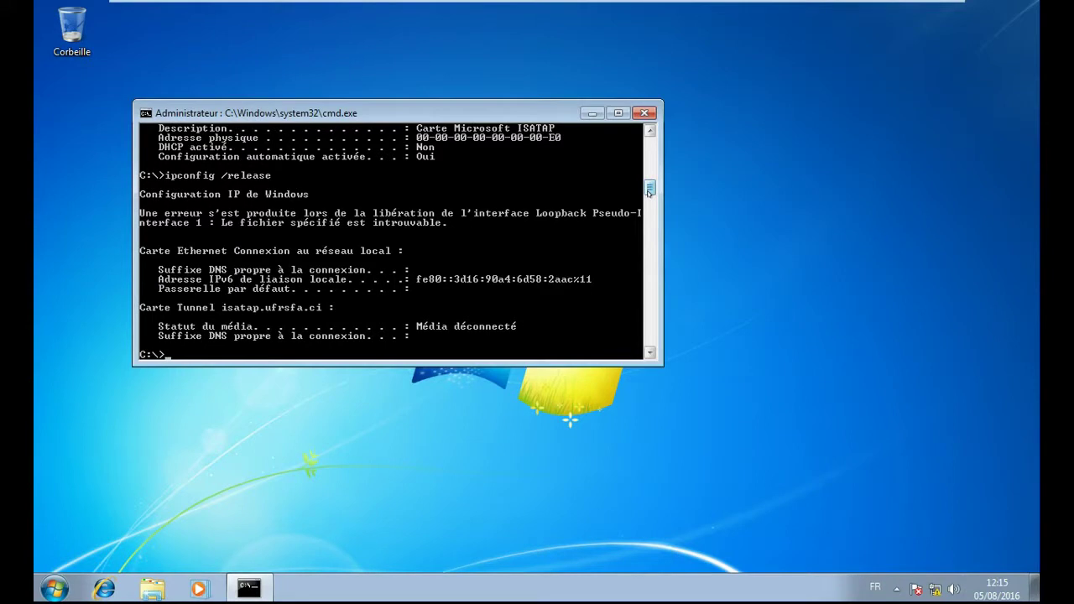
key("Up")
- Renew the lease with ipconfig /renew, regaining 192.168.40.16 with gateway 192.168.40.254
key("BackSpace")
key("BackSpace")
key("BackSpace")
key("BackSpace")
key("BackSpace")
type("new")
key("Return")
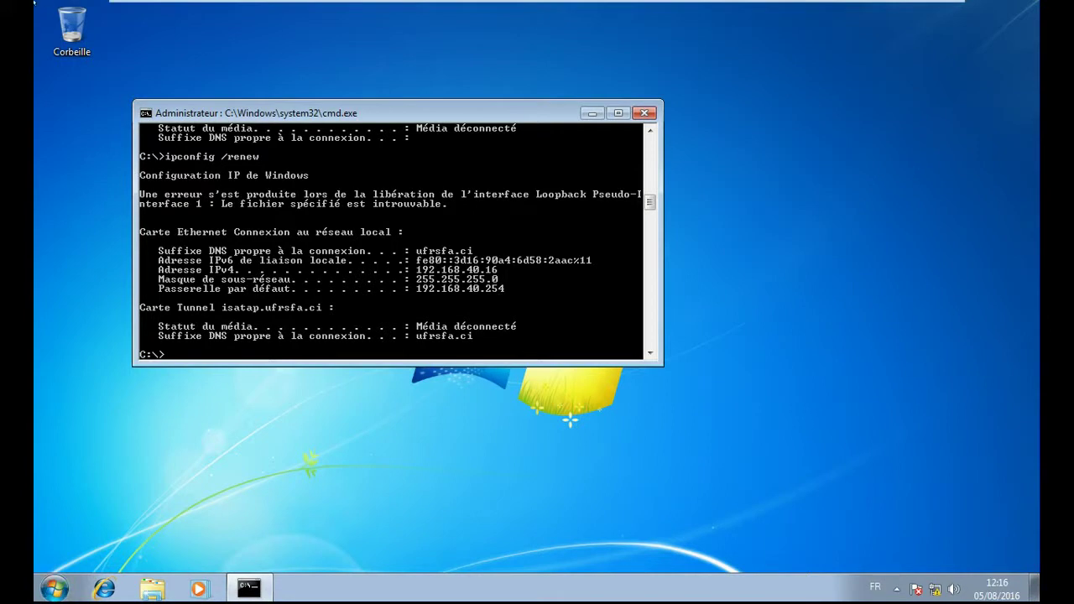
- On the server VM, refresh Baux d'adresses to show 192.168.40.16 leased to client.ufrsfa.ci
left_click(277, 11)
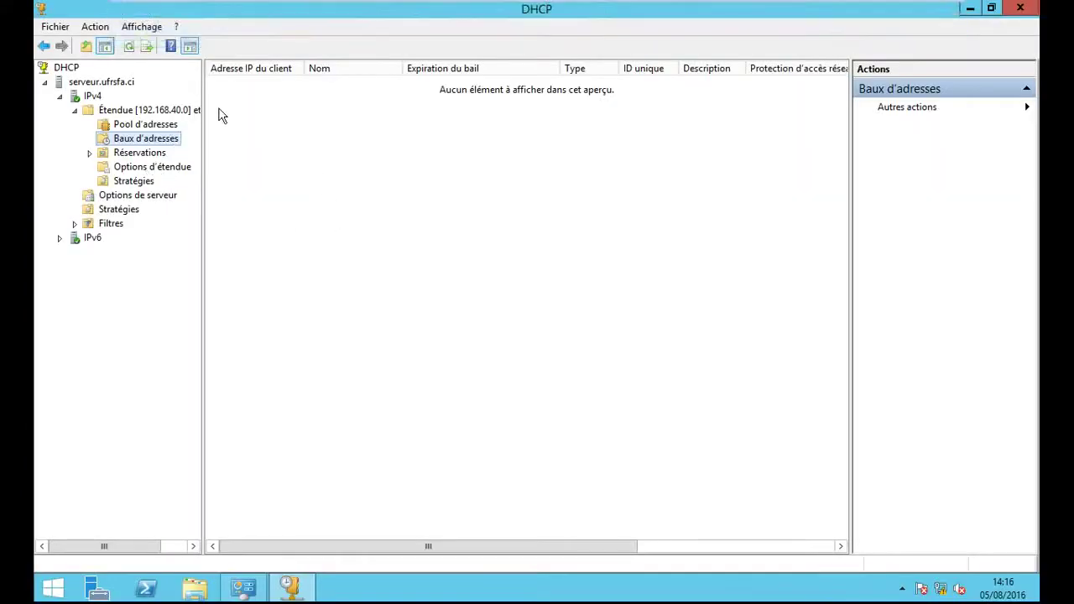
left_click(130, 47)
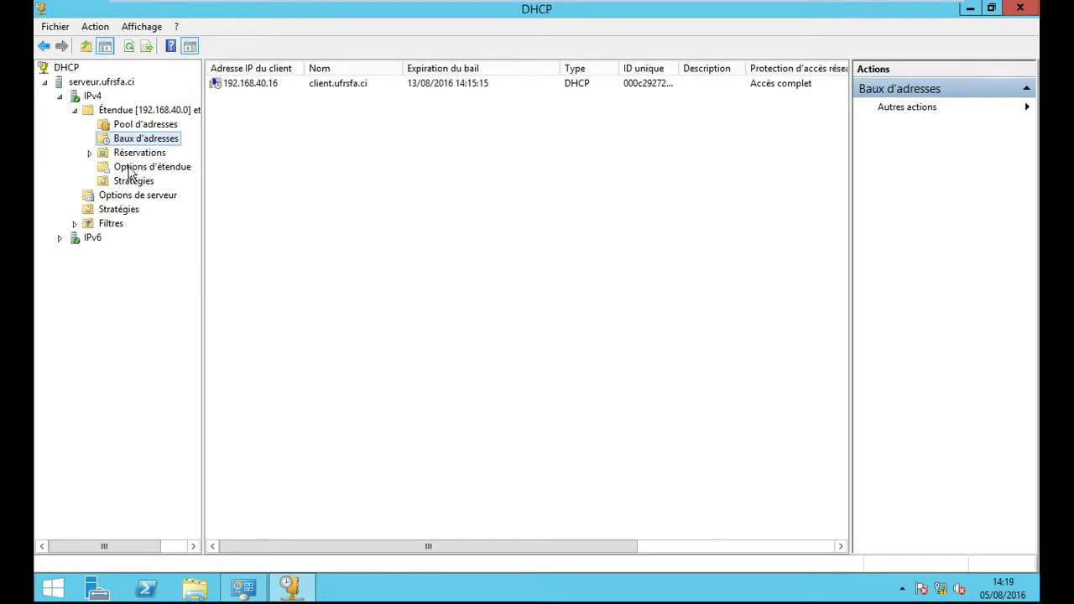
- On the client VM, resize and scroll the Command Prompt to show ipconfig /all with DHCP server 192.168.40.1
mouse_move(1034, 552)
mouse_move(260, 2)
left_click(344, 10)
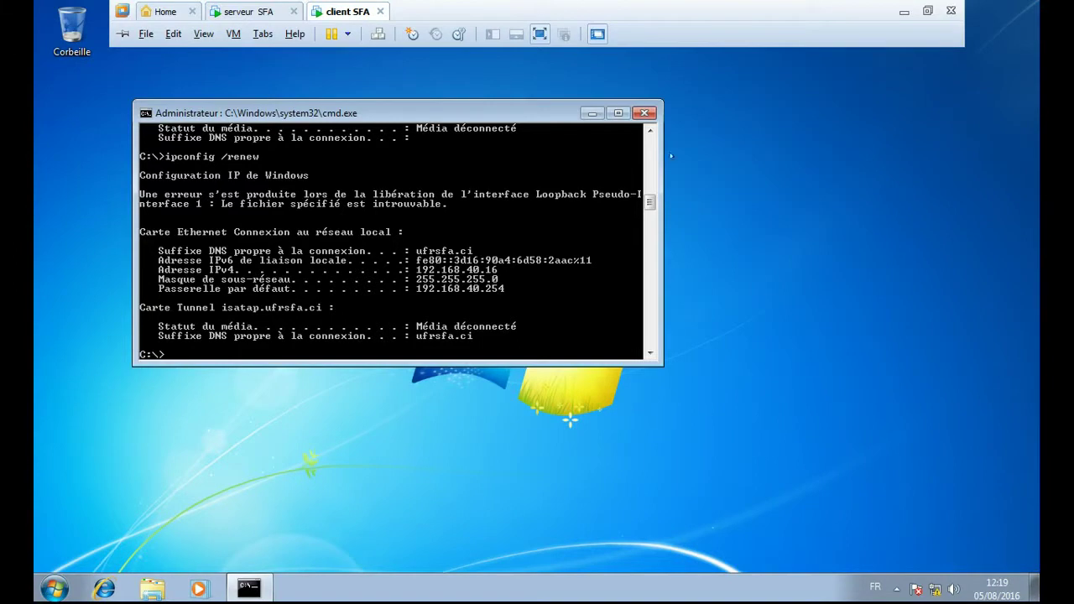
left_click(619, 112)
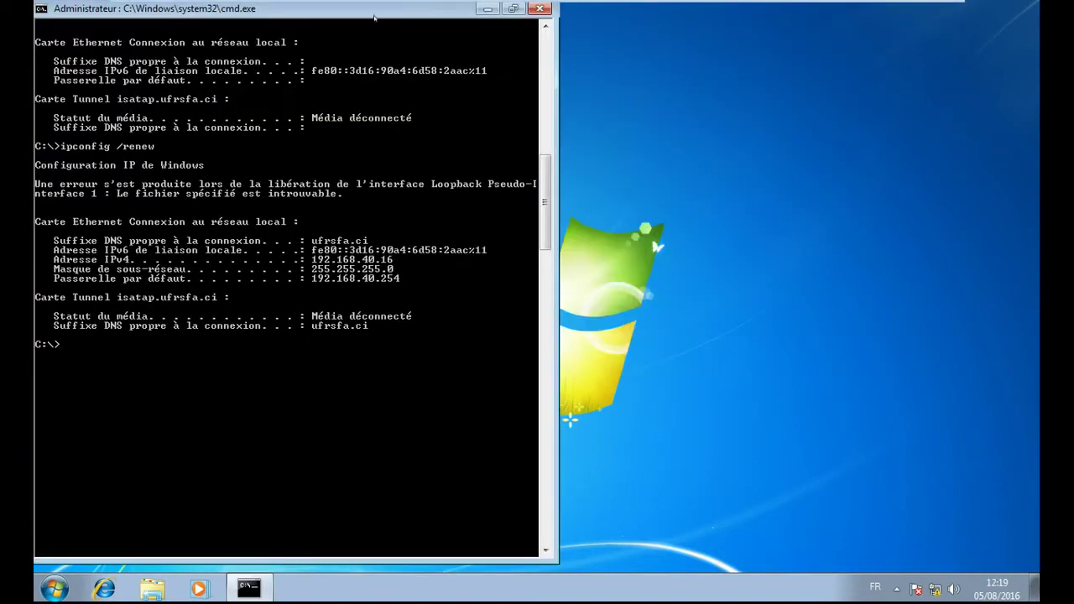
double_click(375, 10)
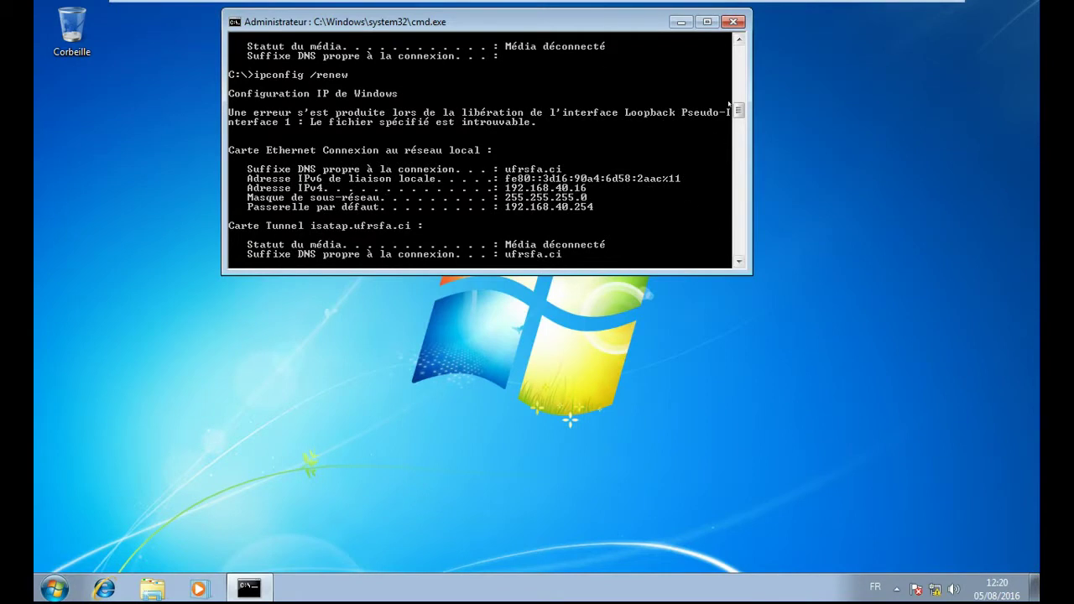
left_click_drag(737, 107, 729, 70)
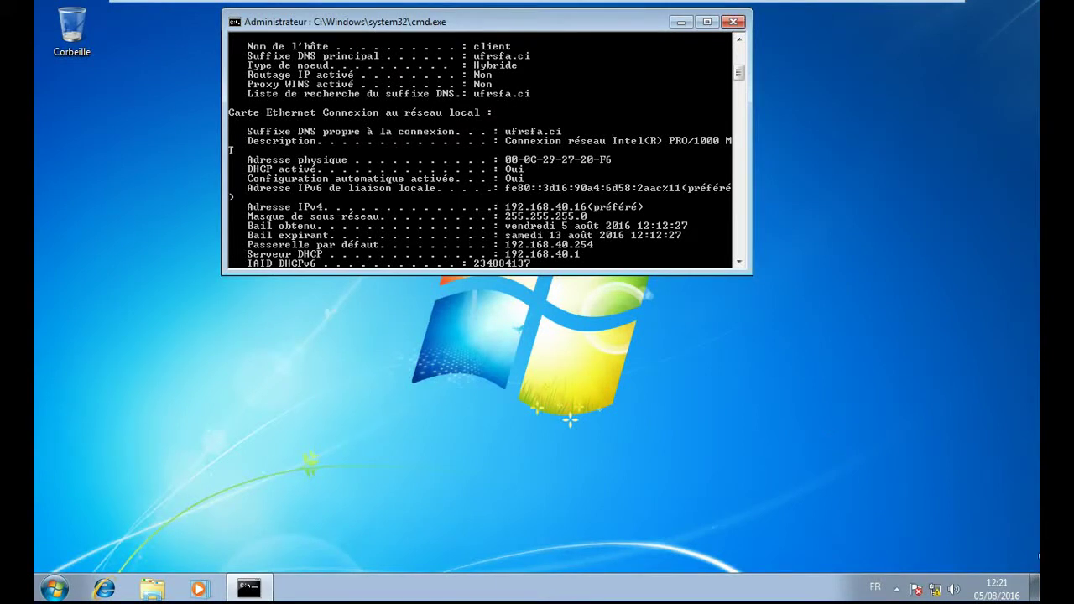
- Return to the server's DHCP console showing 192.168.40.16 leased to client.ufrsfa.ci until 13/08/2016
left_click(267, 15)
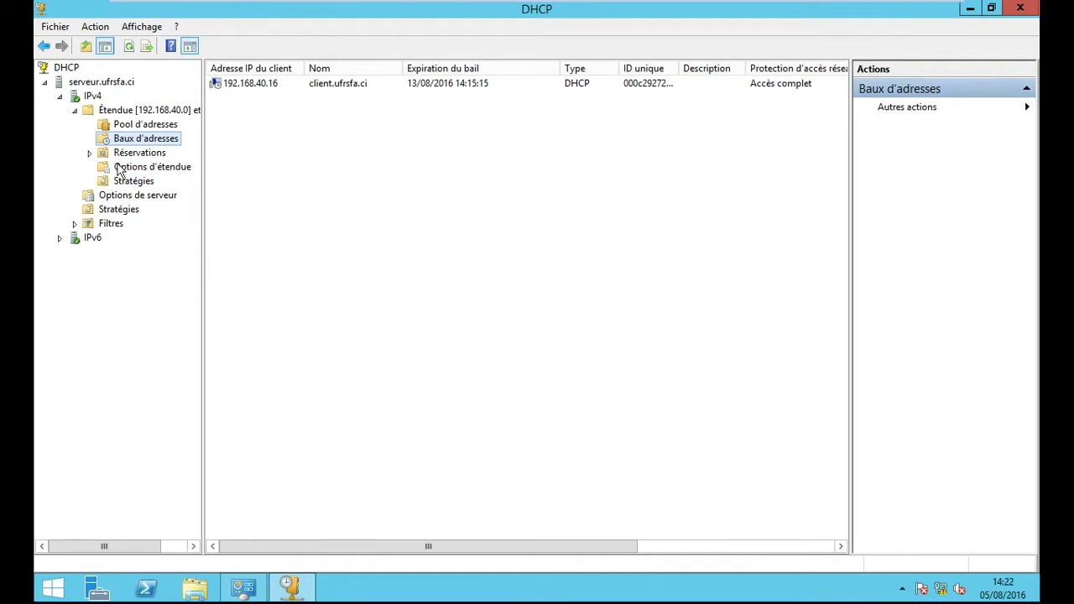
- Add reservation 'reservation client' for 192.168.40.50 with MAC 000c292720f6, then return to the client VM
left_click(90, 154)
right_click(144, 160)
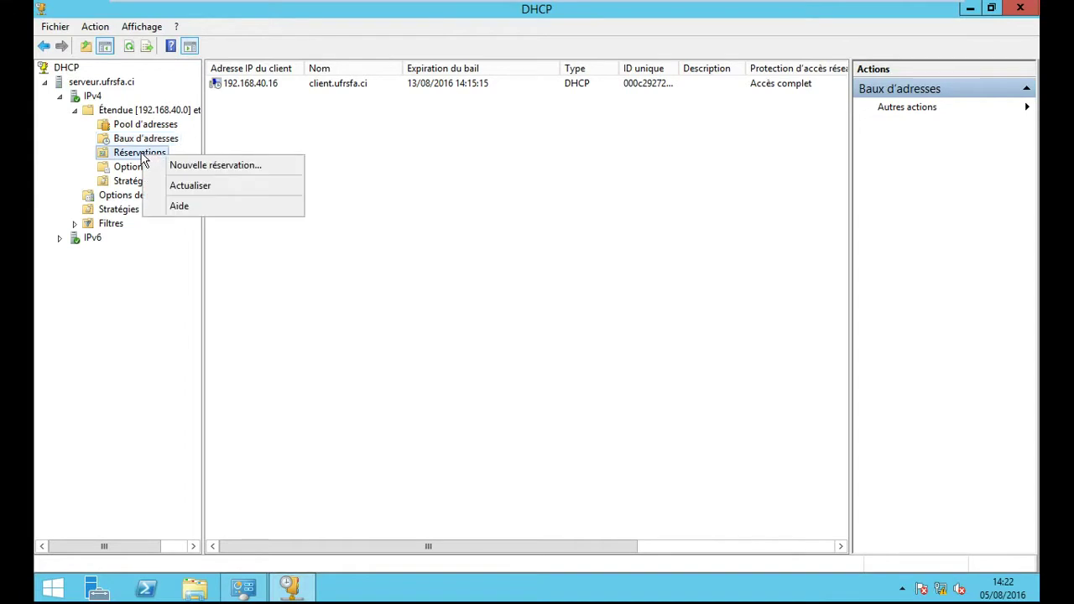
left_click(206, 167)
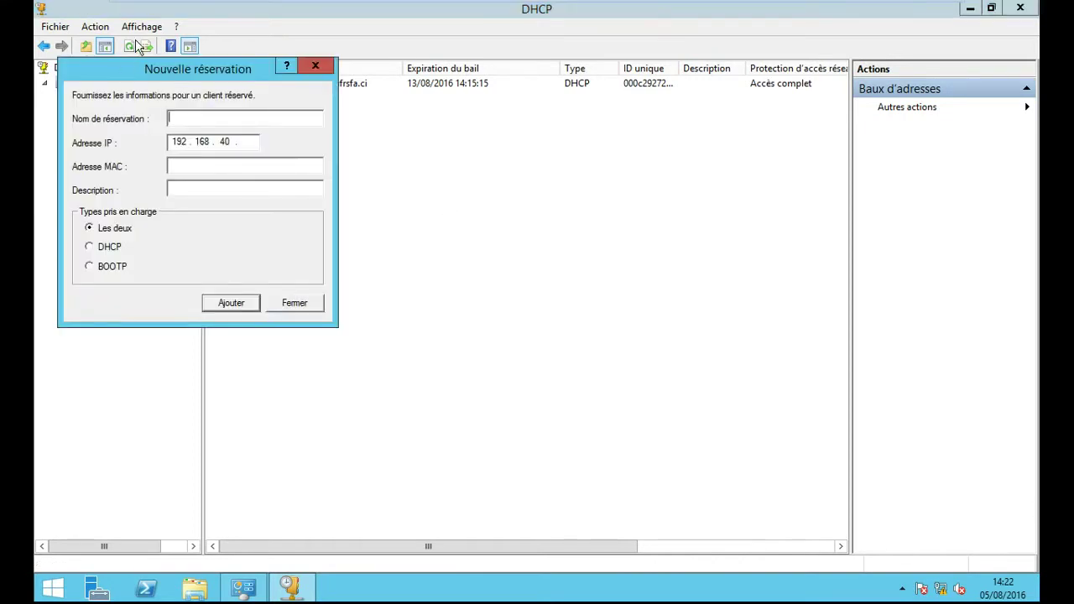
left_click_drag(183, 79, 540, 177)
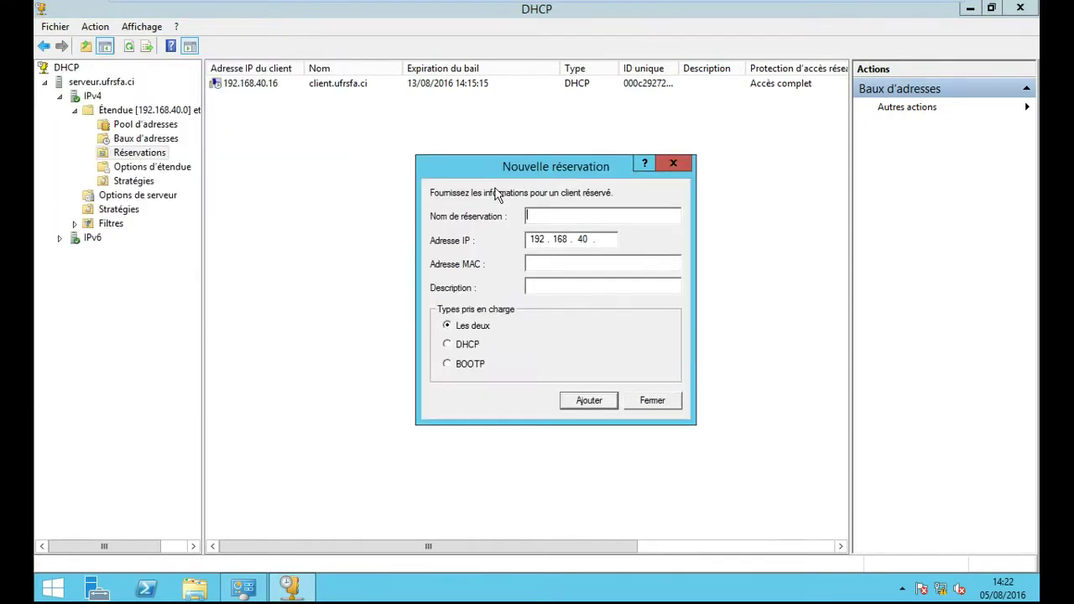
type("re")
type("ver")
type("v")
type("atio")
type("n clie")
type("n")
type("50")
left_click(556, 262)
mouse_move(335, 7)
type("000c2927")
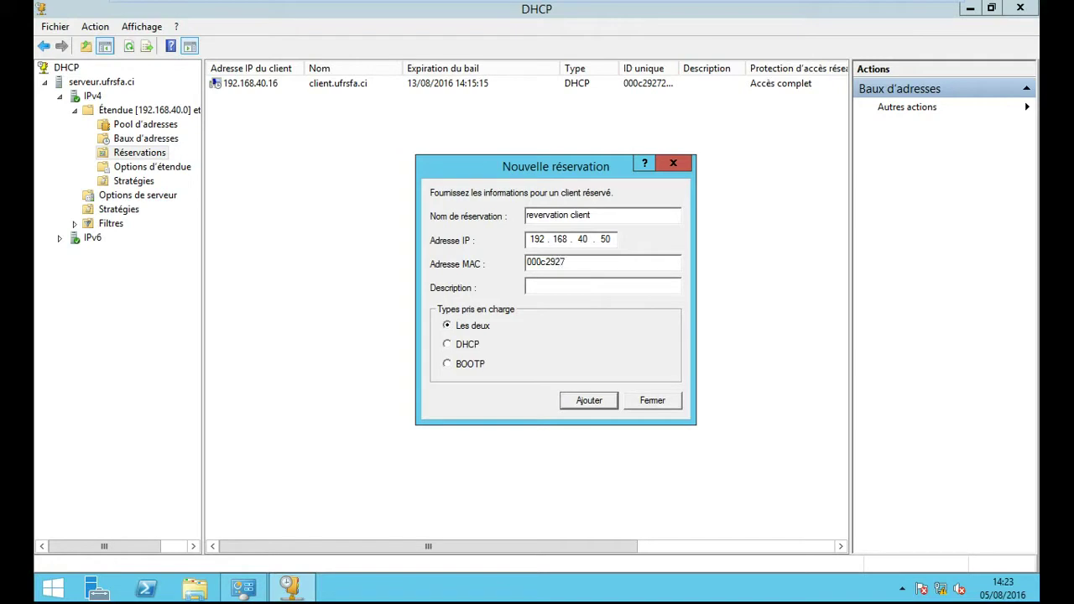
type("20f6")
left_click(587, 403)
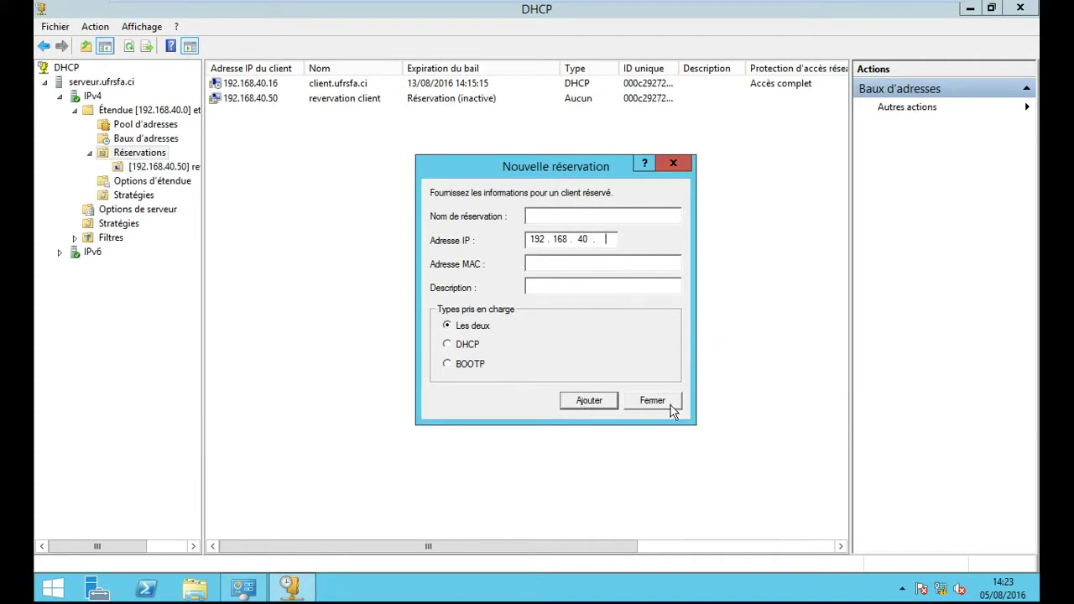
left_click(661, 411)
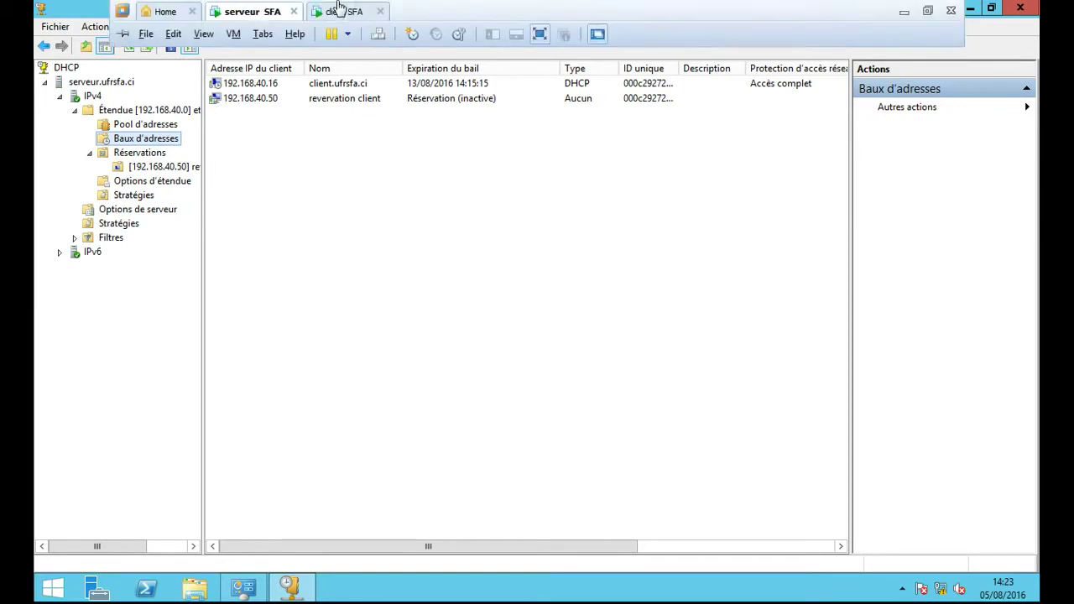
left_click(340, 11)
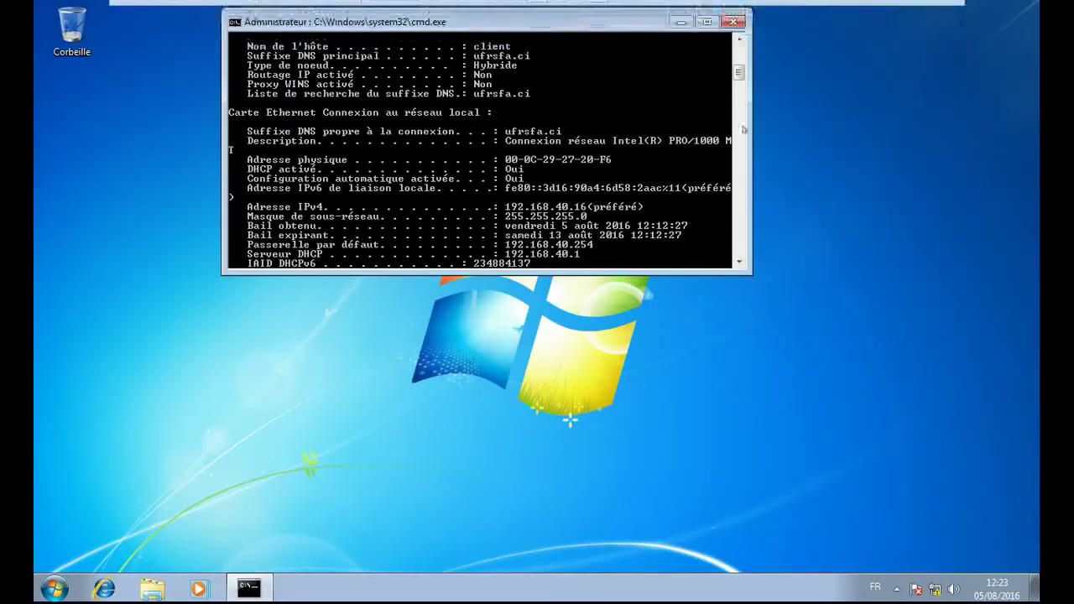
- Release the client's DHCP lease with ipconfig /release
left_click_drag(739, 73, 723, 121)
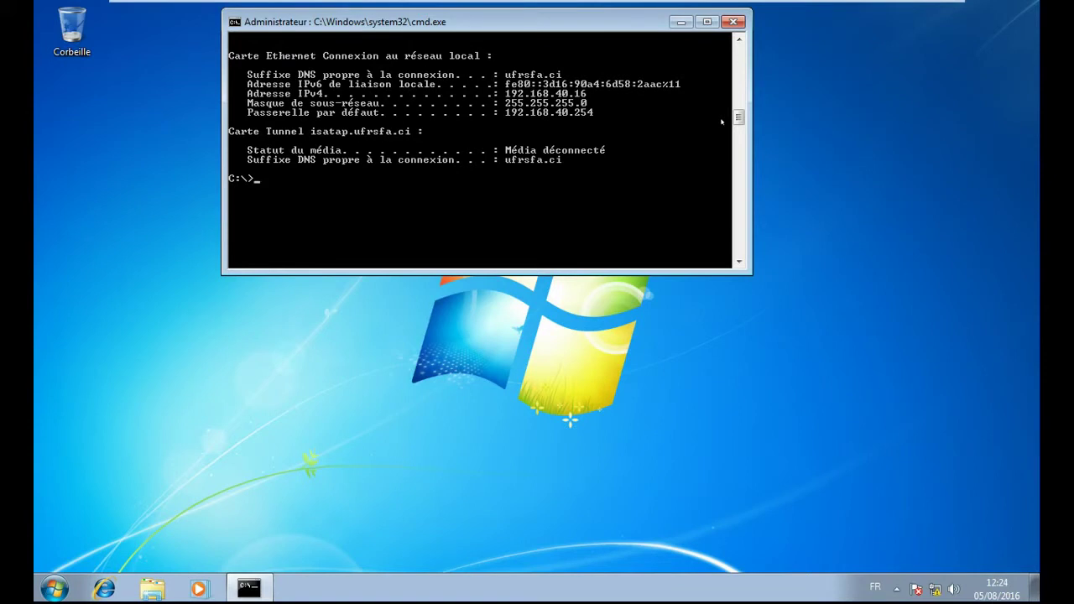
type("ipconfig /release")
key("Return")
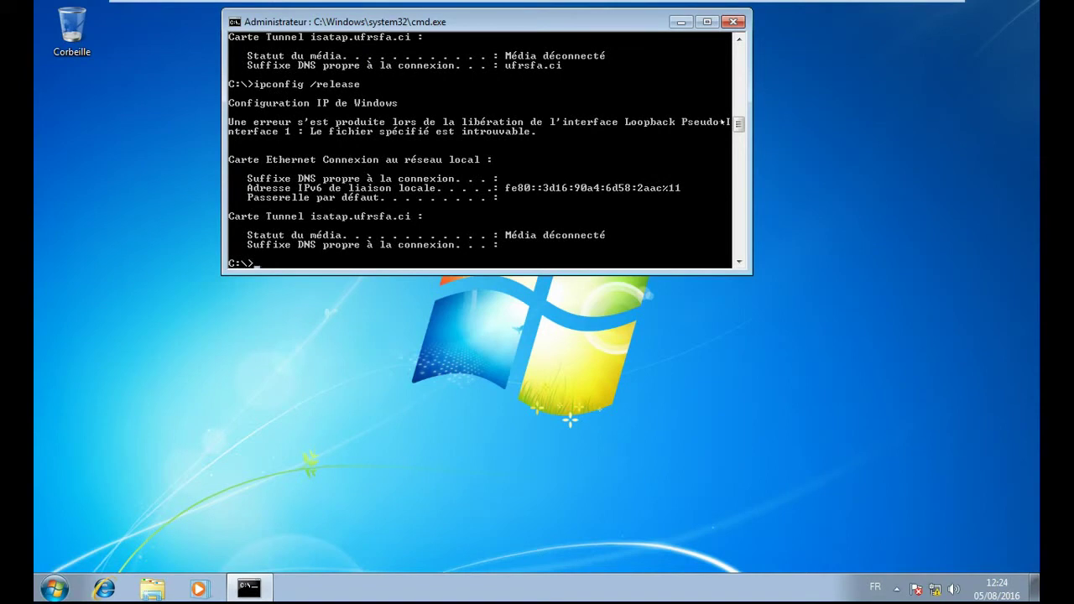
- Renew with ipconfig /renew, obtaining reserved 192.168.40.50 with gateway 192.168.40.254
key("Up")
key("BackSpace")
key("BackSpace")
key("BackSpace")
key("BackSpace")
key("BackSpace")
key("BackSpace")
key("BackSpace")
type("all")
key("Up")
key("BackSpace")
key("BackSpace")
key("BackSpace")
key("BackSpace")
key("BackSpace")
type("new")
key("Return")
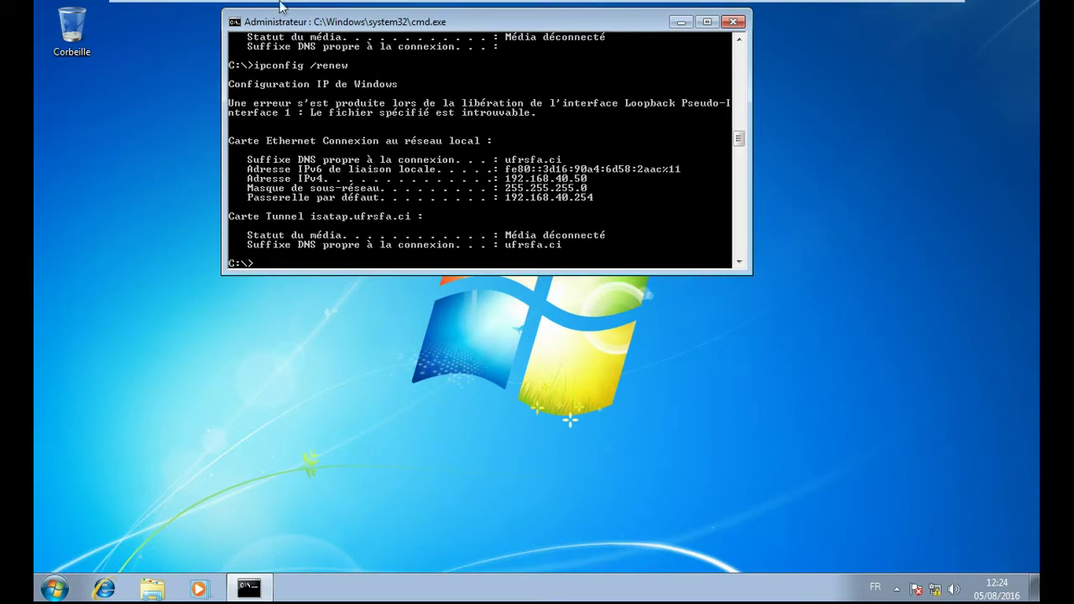
- On the server, refresh address leases to show 192.168.40.50 for client.ufrsfa.ci as an active reservation
left_click(243, 11)
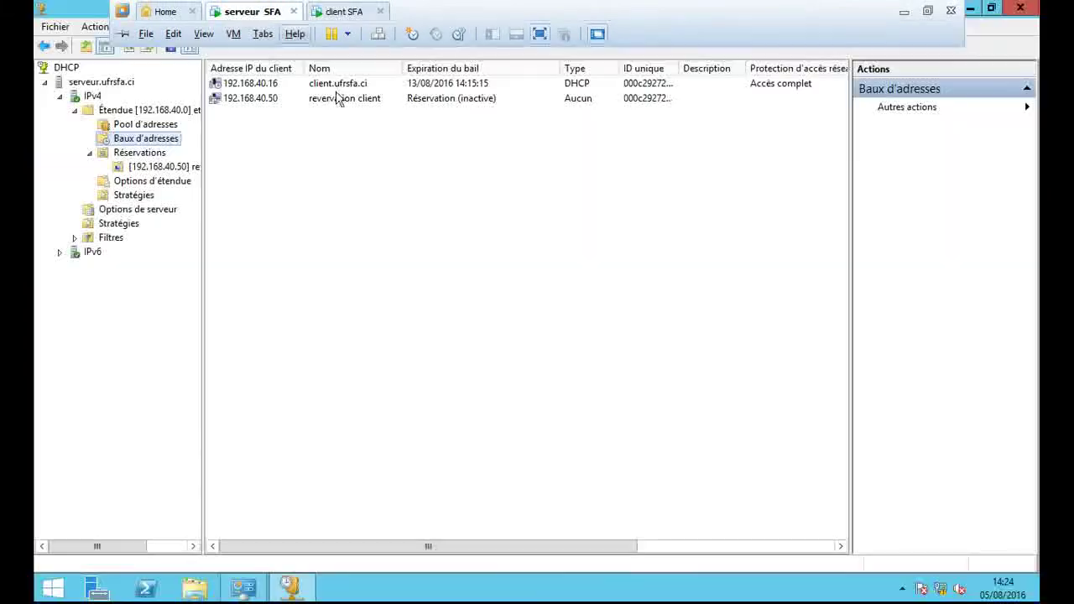
left_click(129, 46)
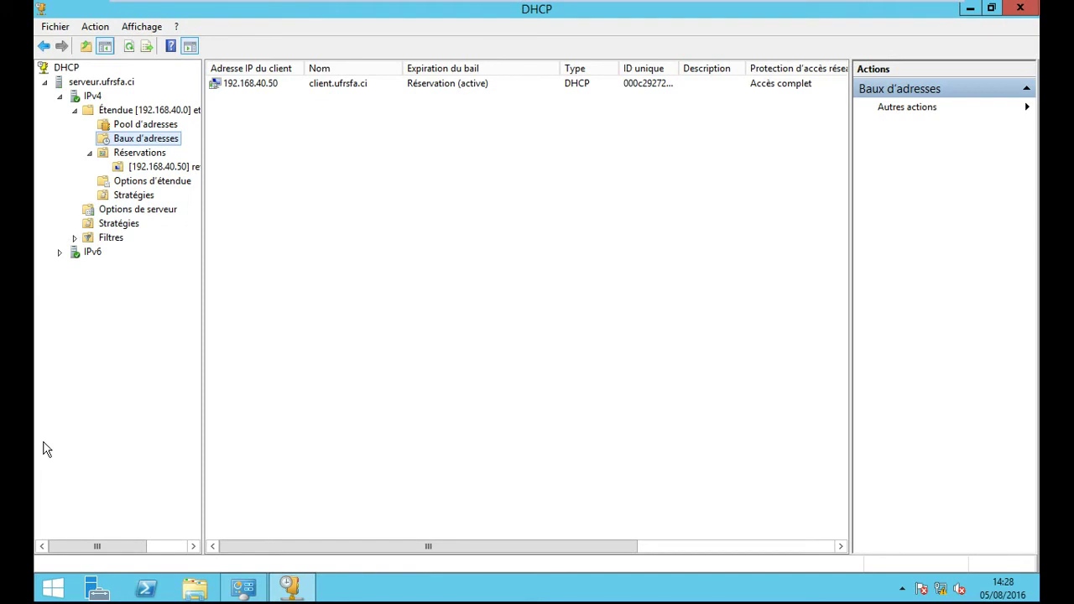
- Close the DHCP console and Outils d'administration windows and exit VMware full screen
left_click(1021, 9)
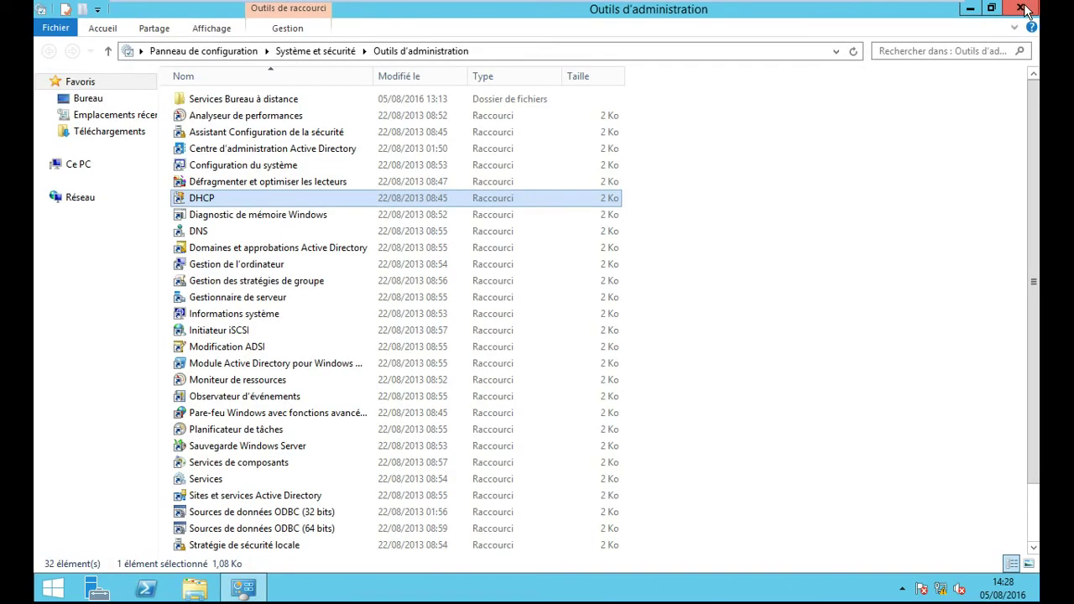
left_click(1024, 8)
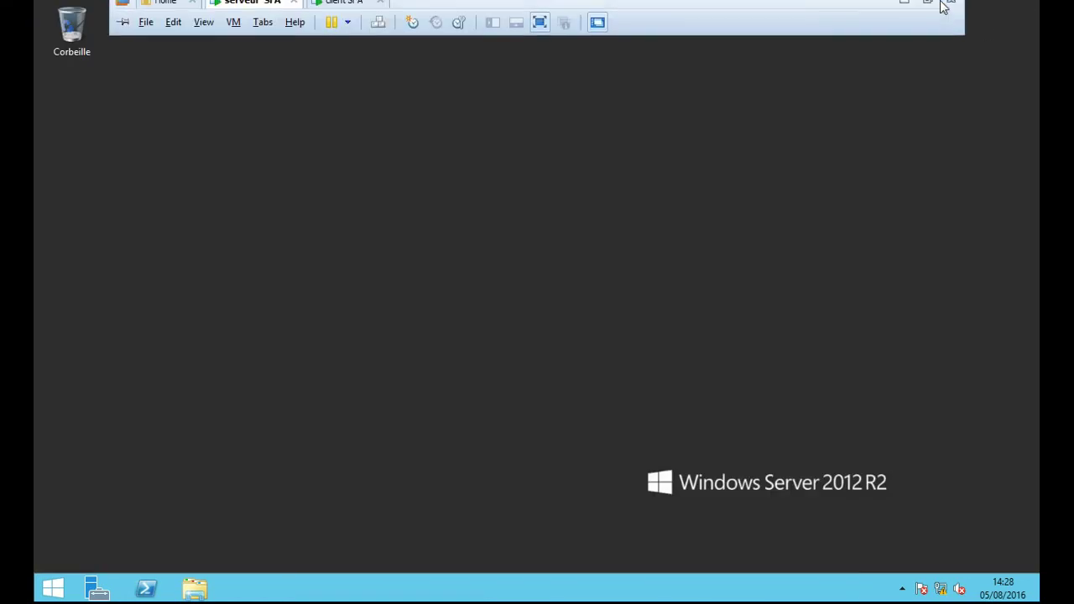
left_click(930, 7)
left_click(863, 585)
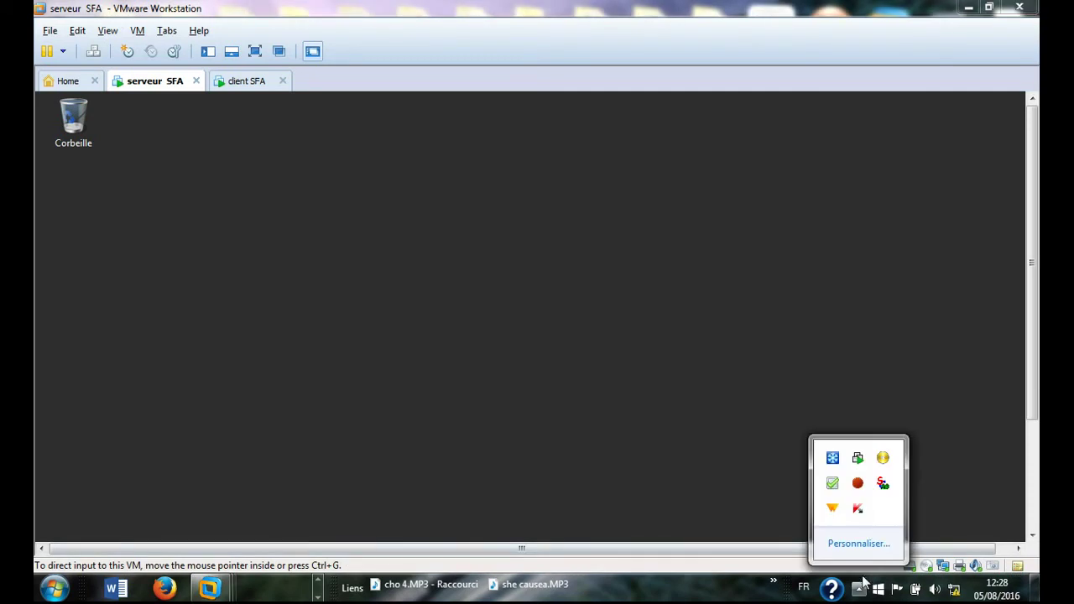